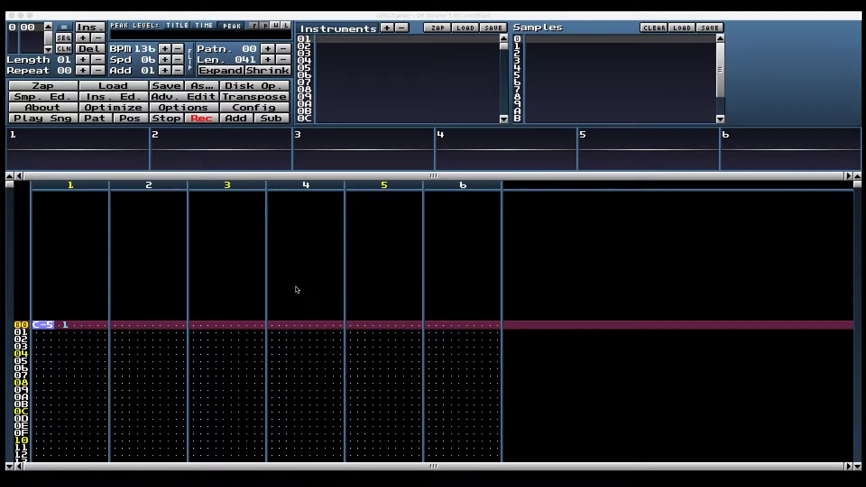
Step: Inspect the instrument's default volume in the instrument editor, and highlight channel 1's volume column on rows 00 to 0C
left_click(297, 289)
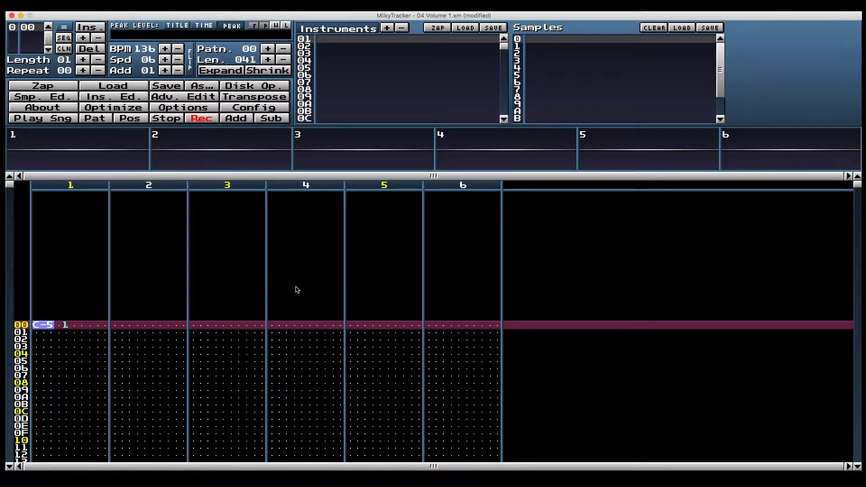
key("ctrl+i")
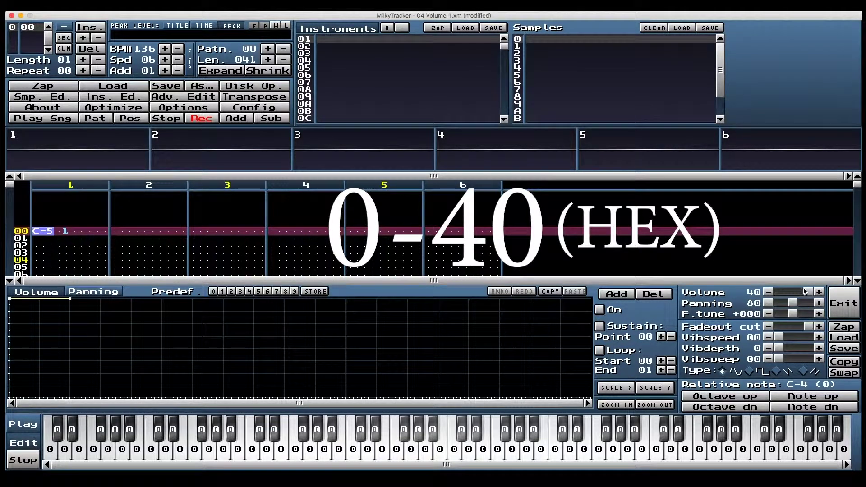
mouse_move(807, 292)
left_mouse_down()
mouse_move(799, 292)
mouse_move(812, 293)
left_mouse_up()
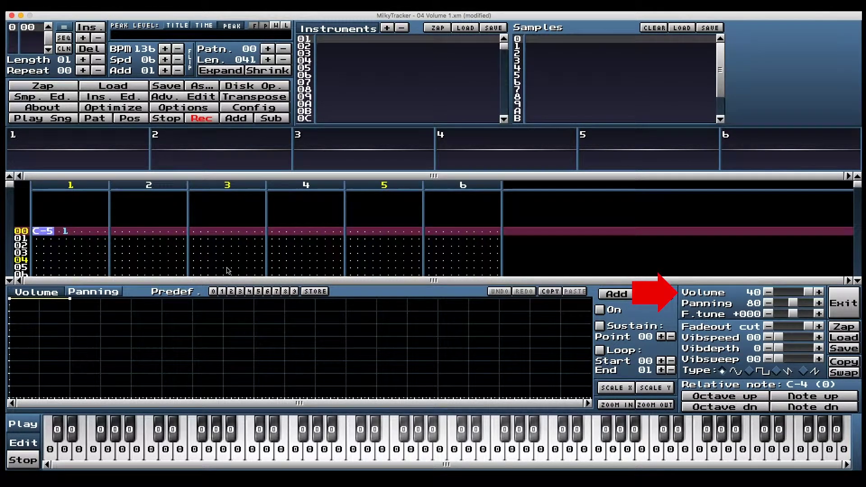
key("ctrl+i")
left_click_drag(75, 332, 75, 413)
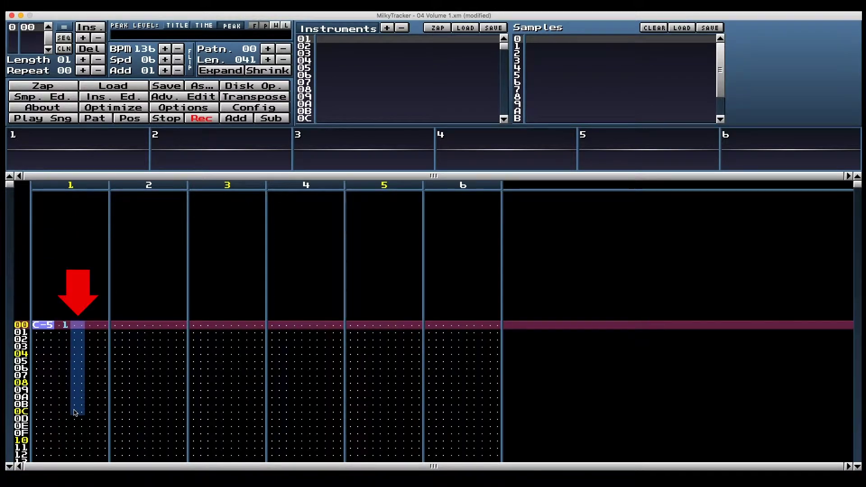
left_click(75, 413)
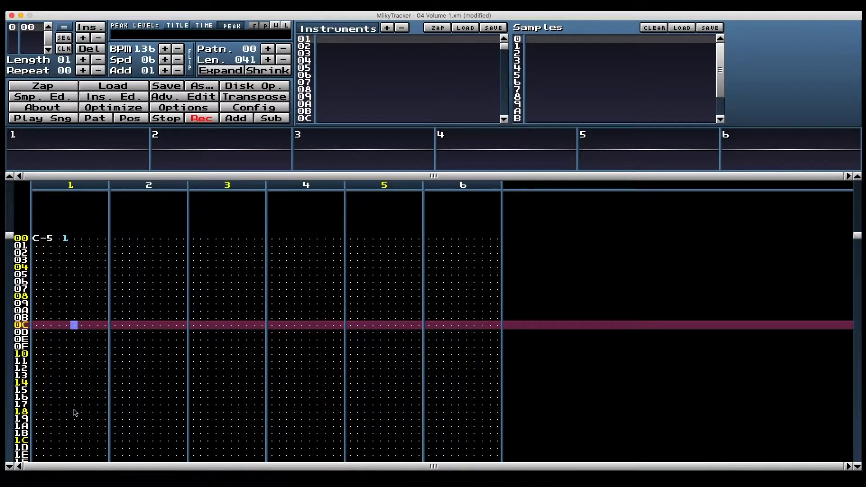
Step: Set the instrument's default volume to 00 in the instrument editor and play the song briefly from the start
key("Home")
key("ctrl+i")
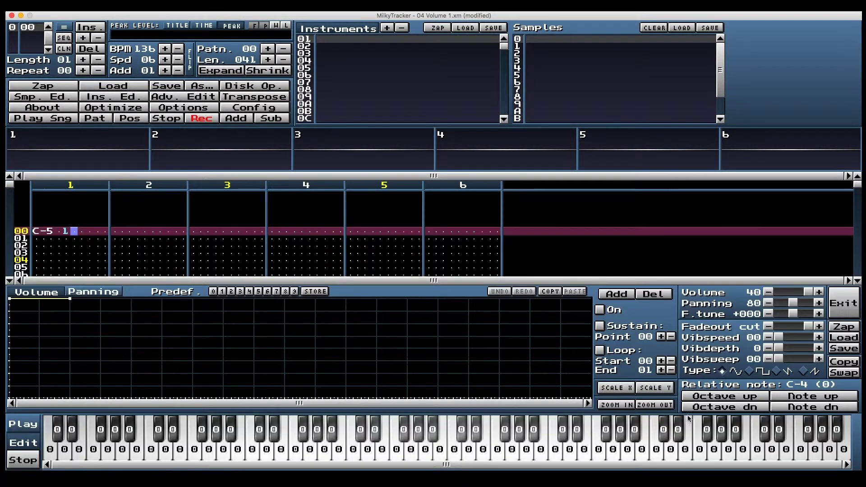
left_click_drag(809, 292, 681, 303)
key("Return")
key("space")
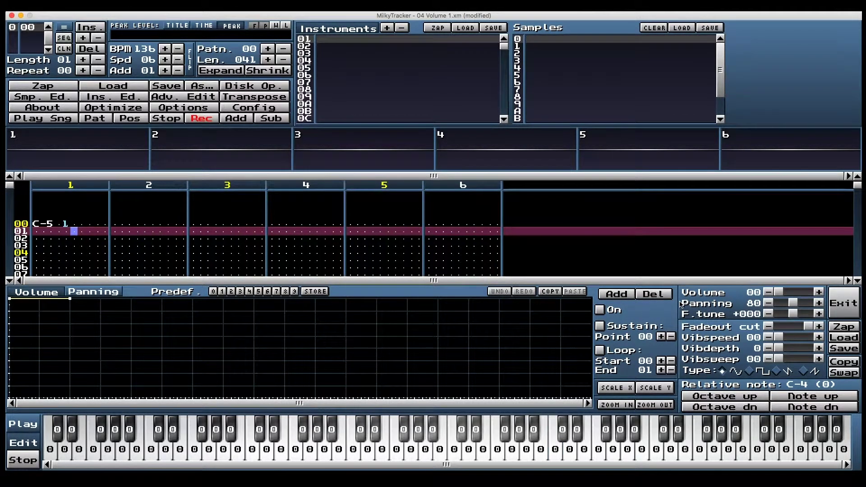
Step: Enter volume 40 for the C-5 note on row 00 of channel 1 and play the song briefly
key("Up")
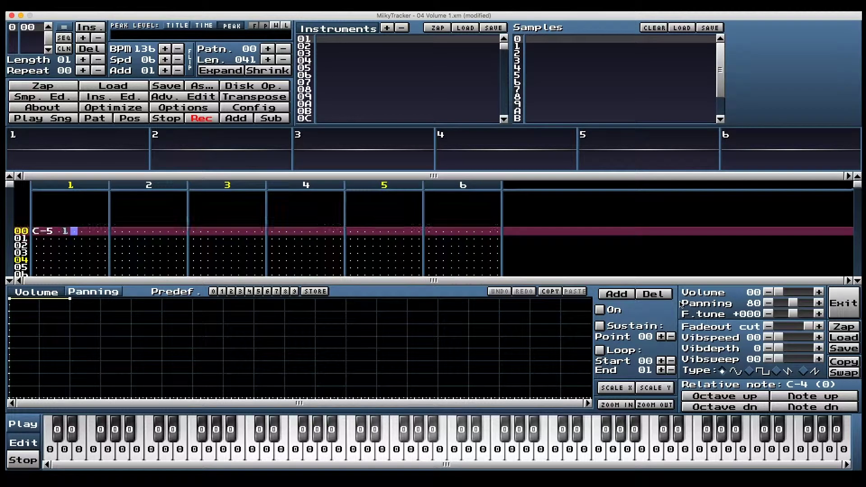
type("40")
key("Return")
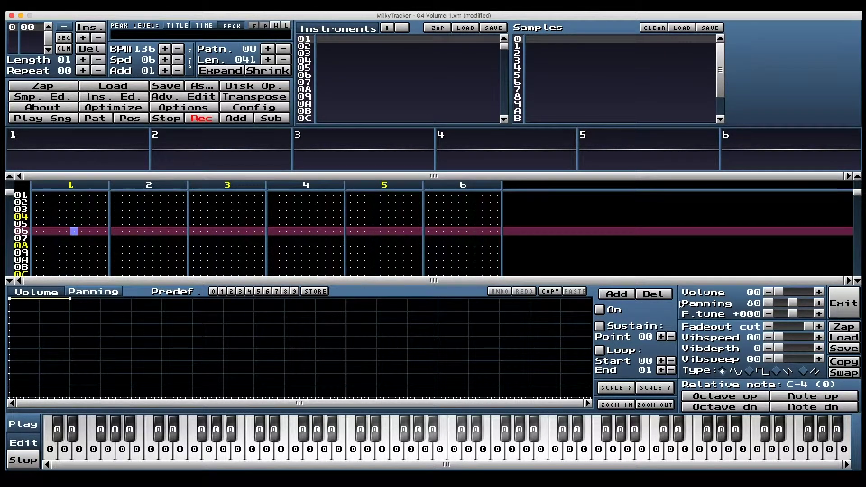
key("space")
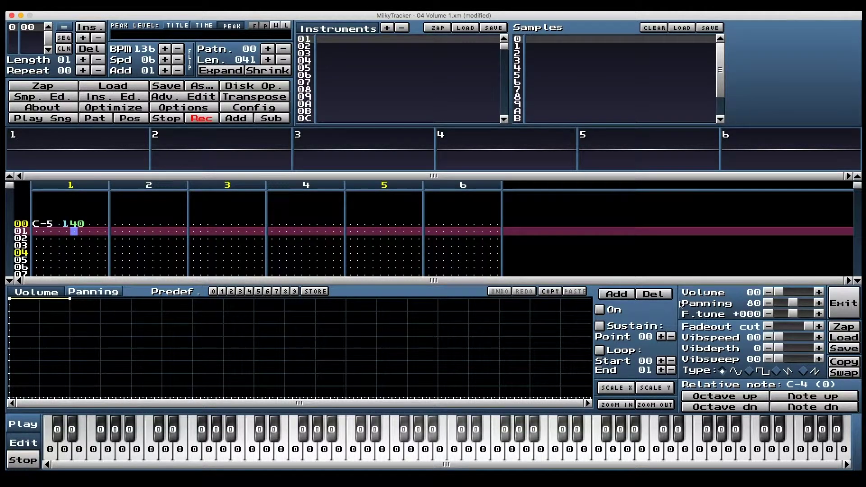
Step: Enter volumes 30, 20 and 10 on rows 01 to 03, and fill the second volume digits on rows 00 to 0F with 0 to F
type("302010")
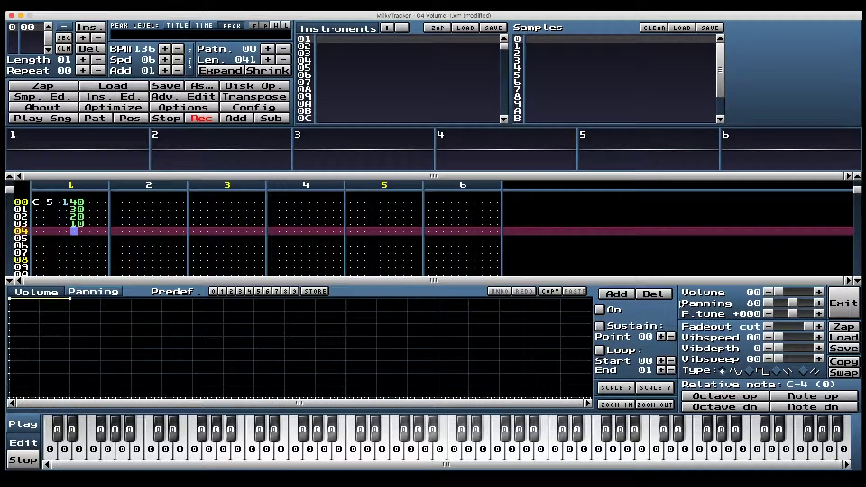
key("Up")
key("Up")
key("Up")
key("Up")
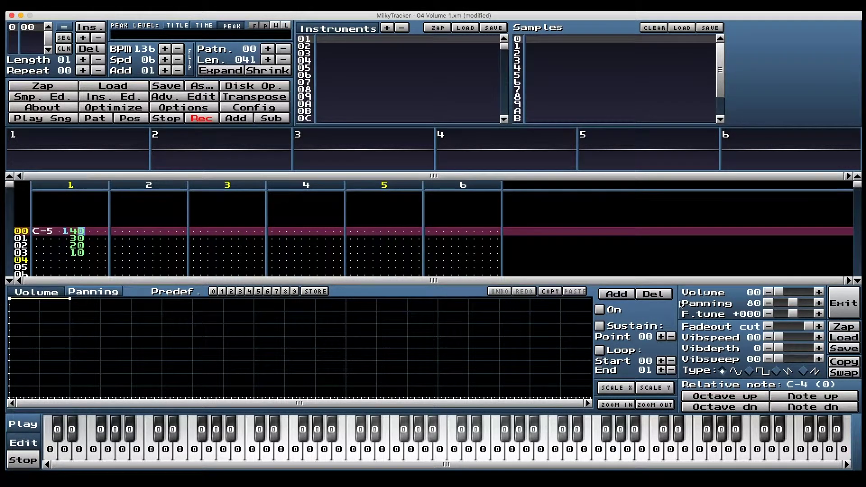
type("00010203040506070809")
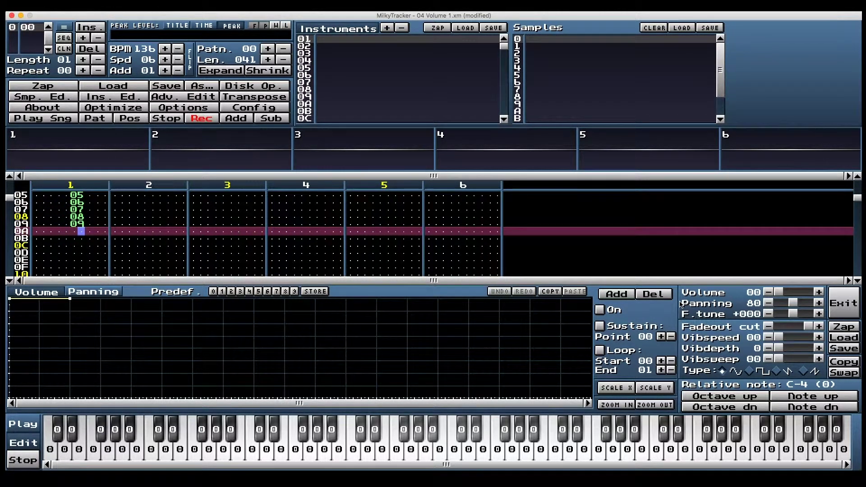
type("0a0b0c0d0e0f")
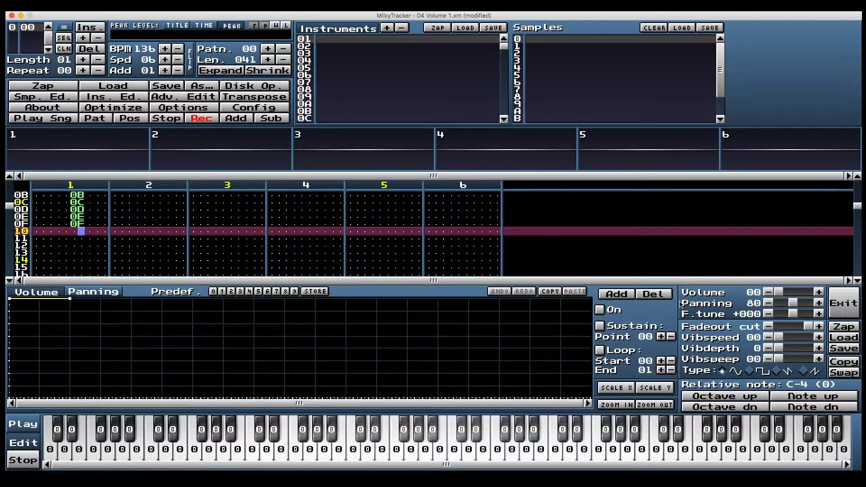
Step: Clear all volume values on rows 00 to 10 of channel 1 and close the instrument editor
key("Page_Up")
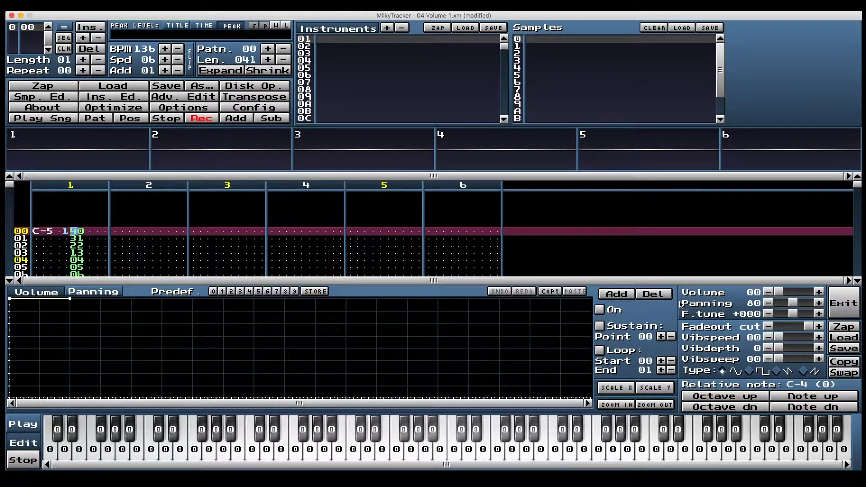
key("shift+Page_Down")
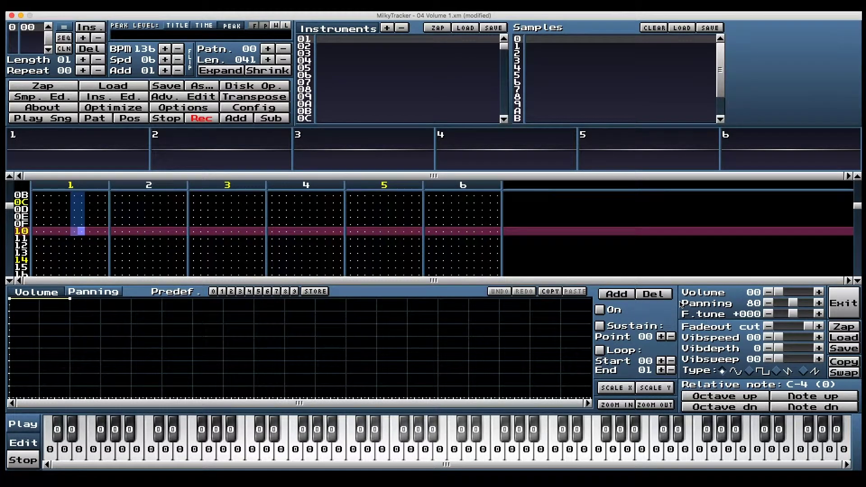
key("Page_Up")
key("Delete")
key("ctrl+i")
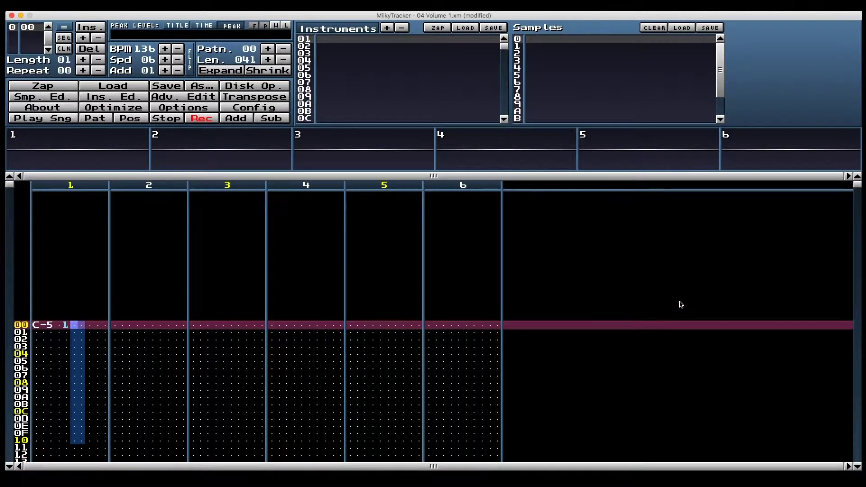
Step: Enter volume 40 on row 00 and instrument number 1 alone on row 04 of channel 1, and play the song briefly
type("40")
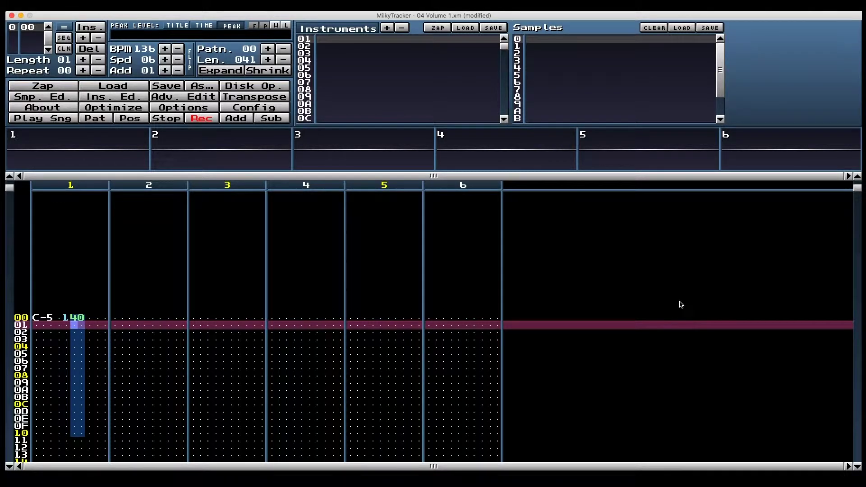
key("Down")
key("Down")
key("Down")
key("Left")
key("Left")
key("Right")
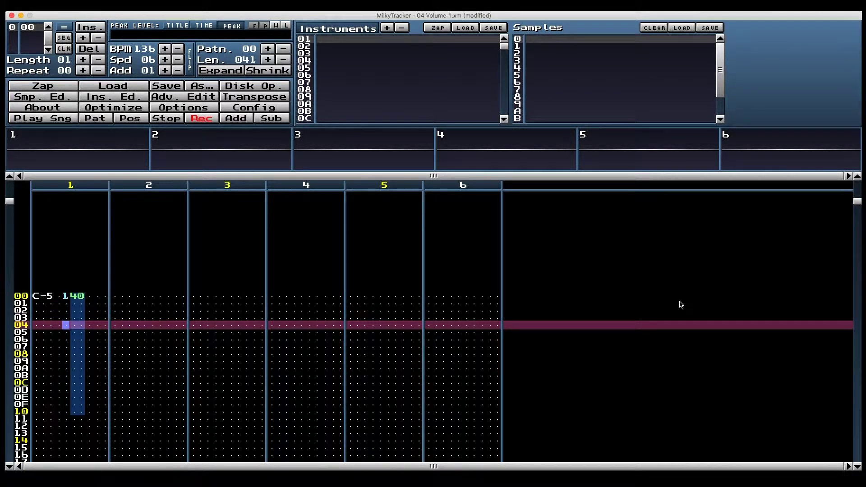
type("1")
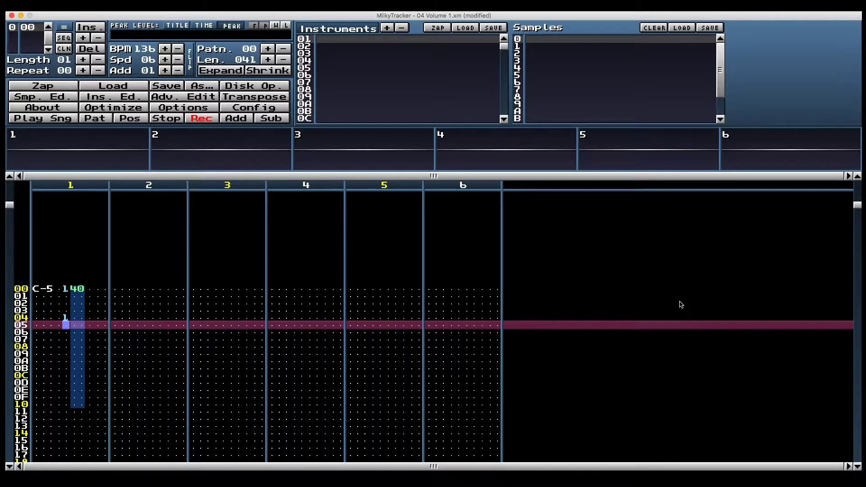
key("Return")
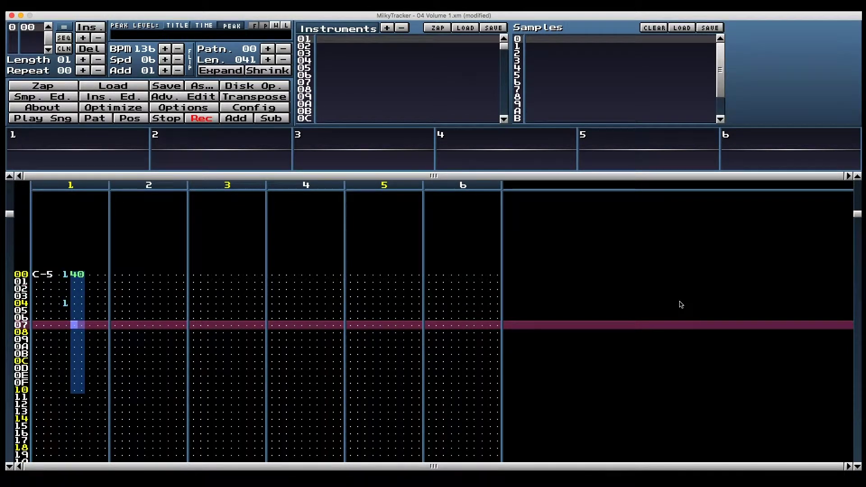
key("space")
Step: Enter volume 40 on row 08 and instrument number 1 on row 0C of channel 1, and play the song
key("Right")
type("40")
key("Down")
key("Down")
key("Down")
key("Left")
type("1")
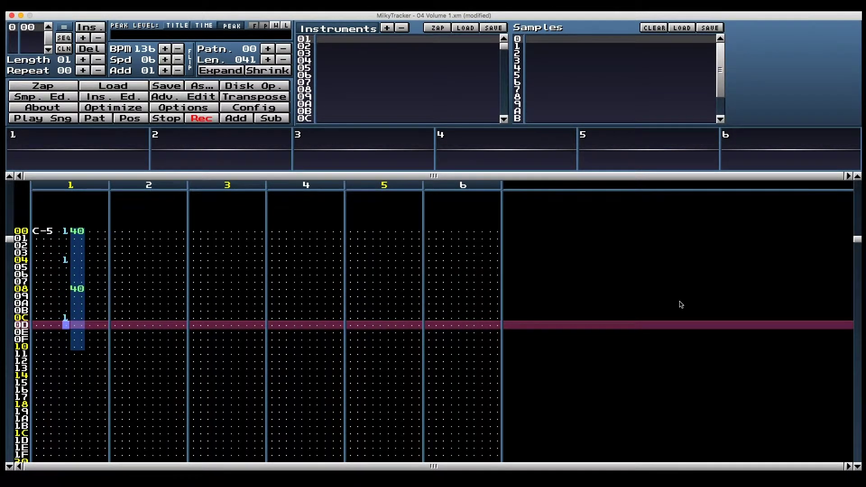
key("Return")
key("space")
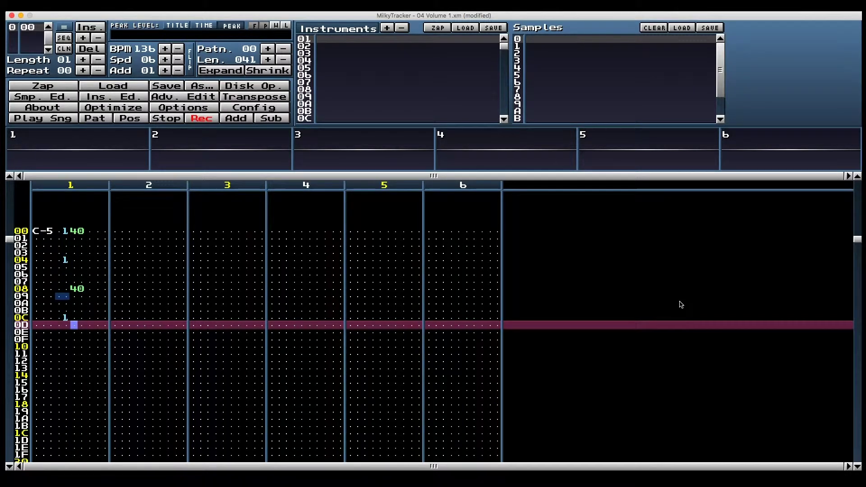
Step: Compare the instrument number on row 0C with the instrument's default volume and the volume value on row 08
left_click_drag(62, 310, 66, 336)
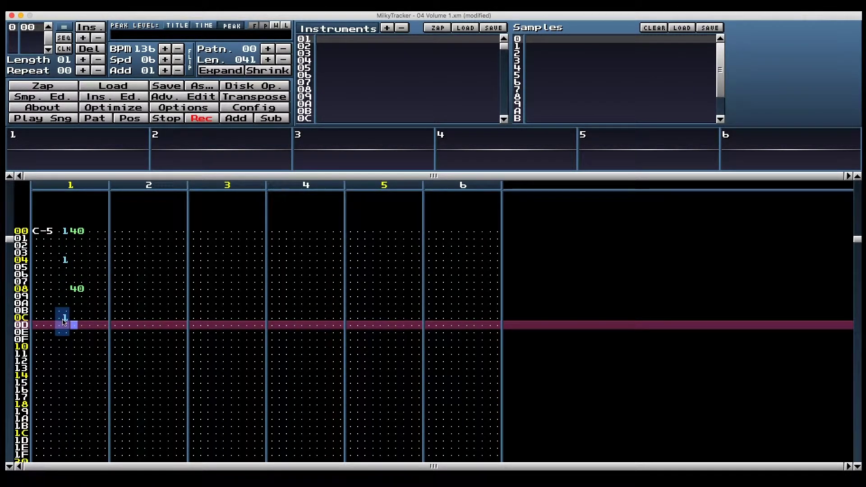
key("ctrl+i")
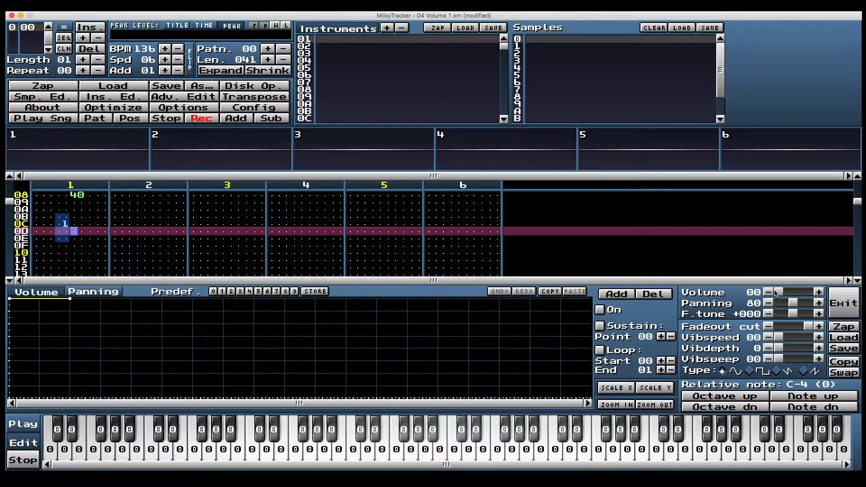
key("ctrl+i")
left_click_drag(57, 289, 82, 292)
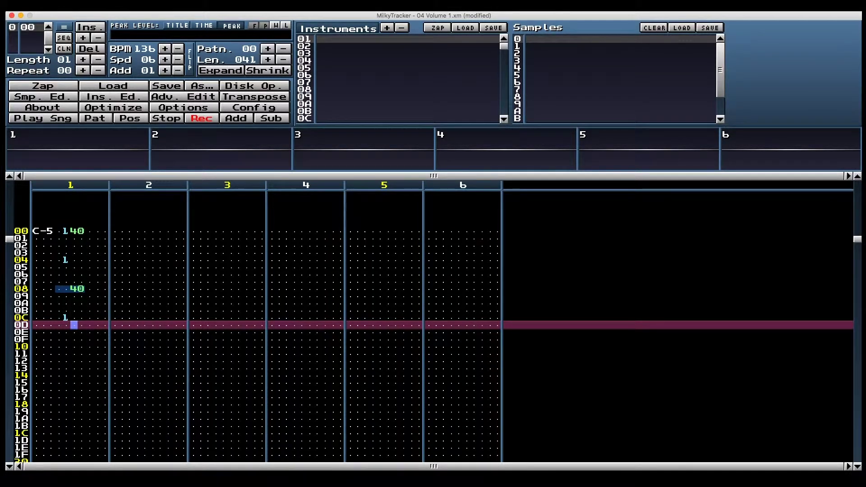
left_click_drag(80, 246, 83, 235)
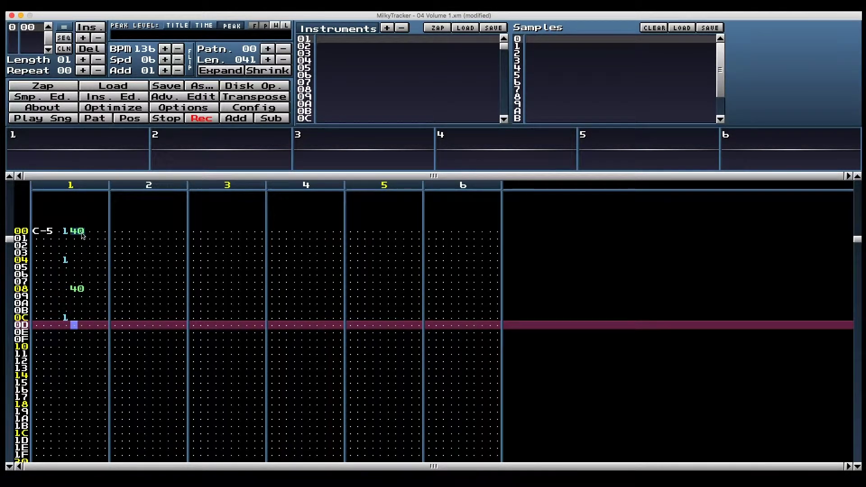
Step: Enter volume 20 on row 02 of channel 1
left_click(83, 235)
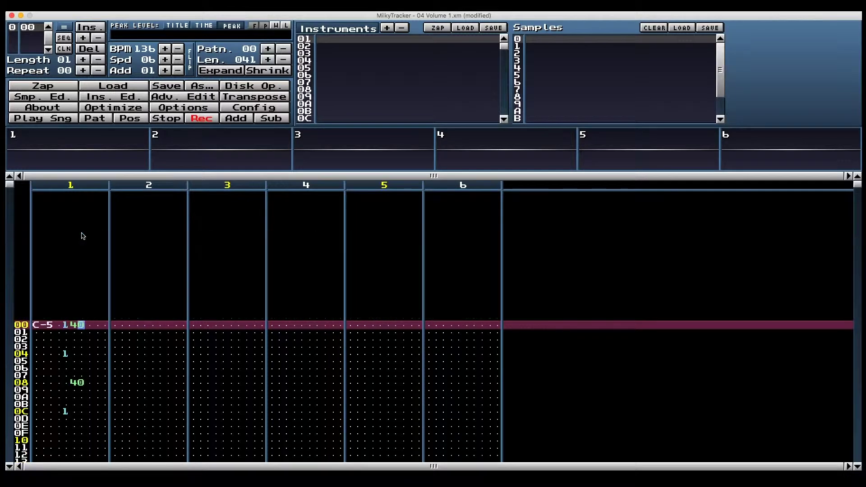
left_click(74, 325)
key("Down")
key("Down")
type("20")
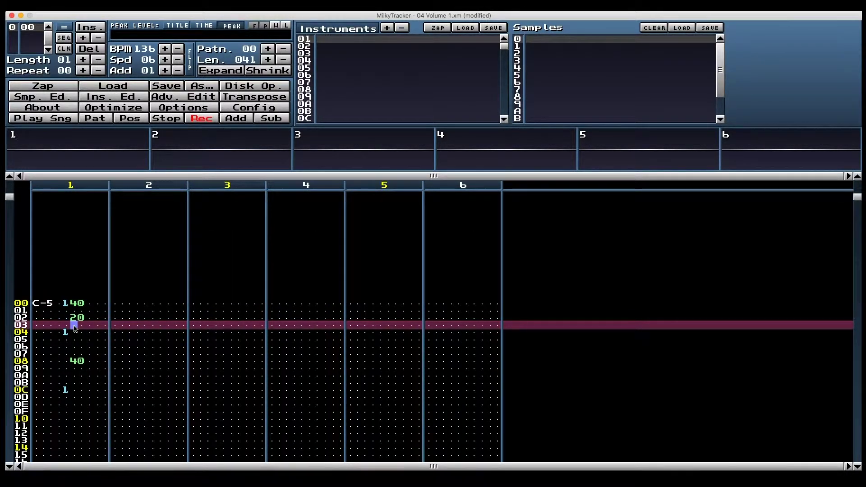
key("Down")
key("Down")
key("Down")
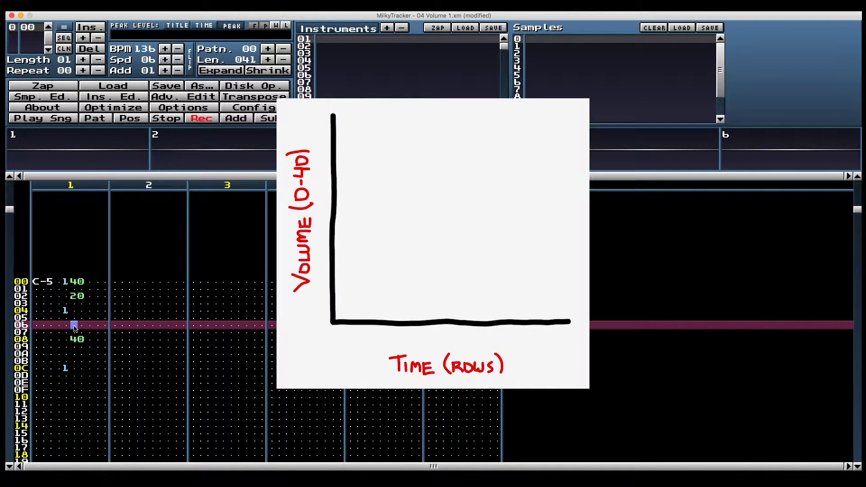
Step: Enter volume 0F on row 01 of channel 1 and play the song through the volume changes
key("Up")
key("Up")
key("Up")
key("Up")
key("Up")
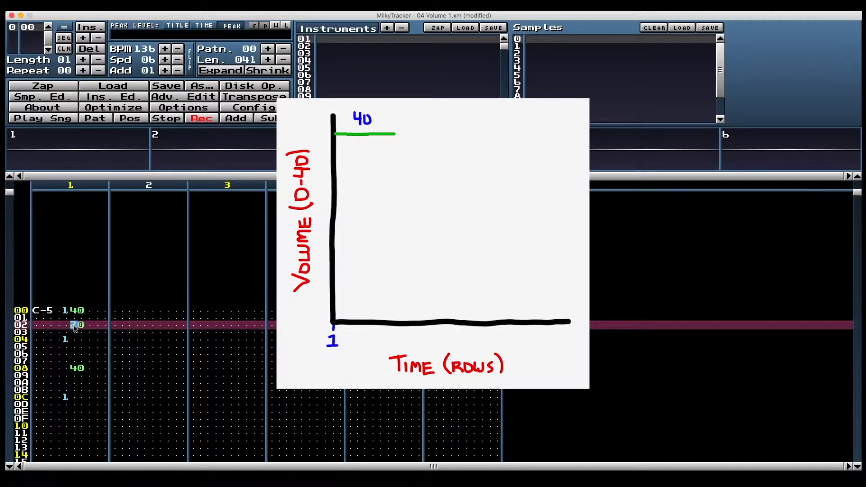
type("0f")
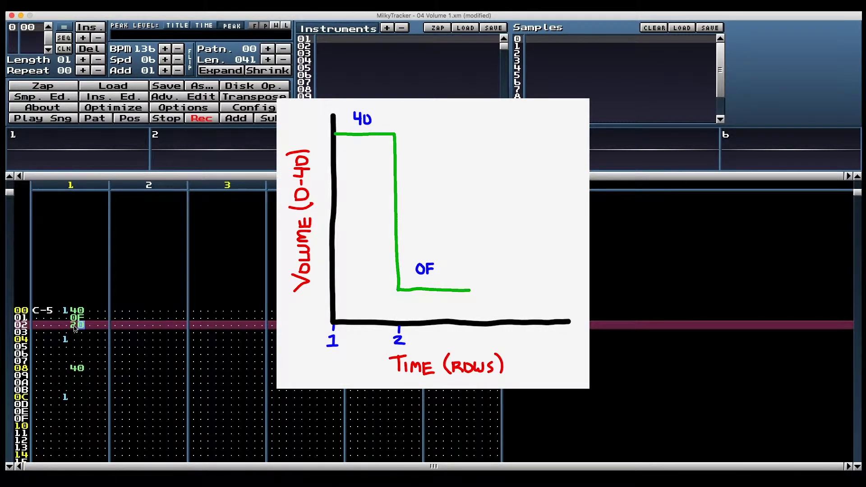
key("Left")
key("Left")
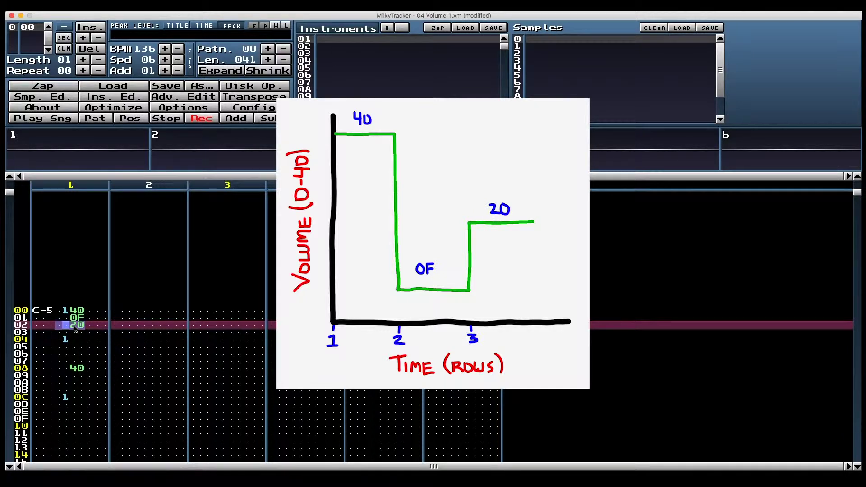
key("Return")
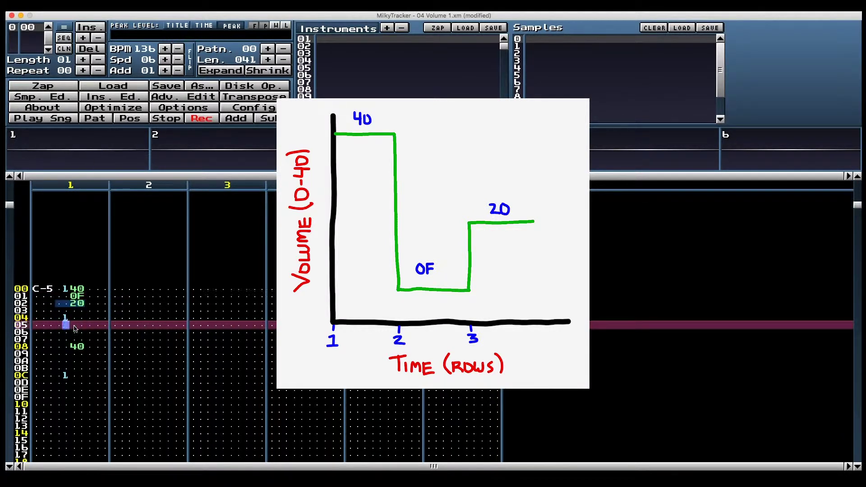
key("space")
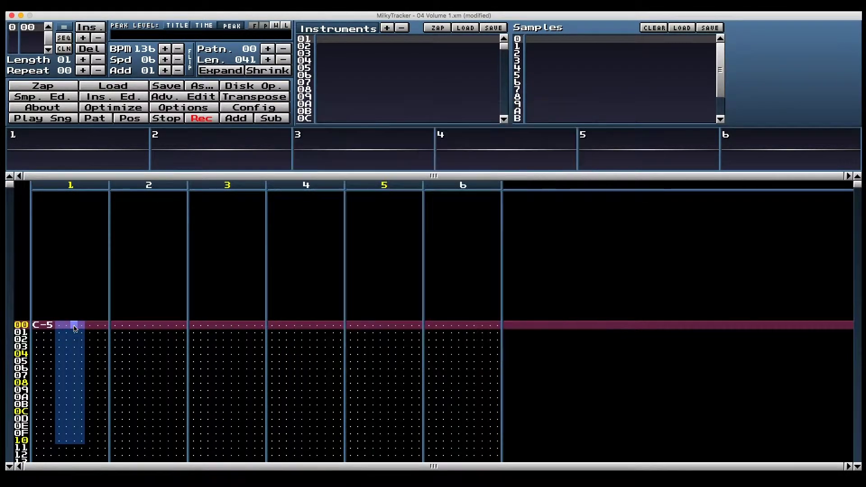
Step: Clear row 00's instrument number and enter volumes 00, 0F, 0E, 0D, 0B, 0C, 0A and 09 down to 01 on rows 00 to 0F
key("Left")
key("Left")
key("Delete")
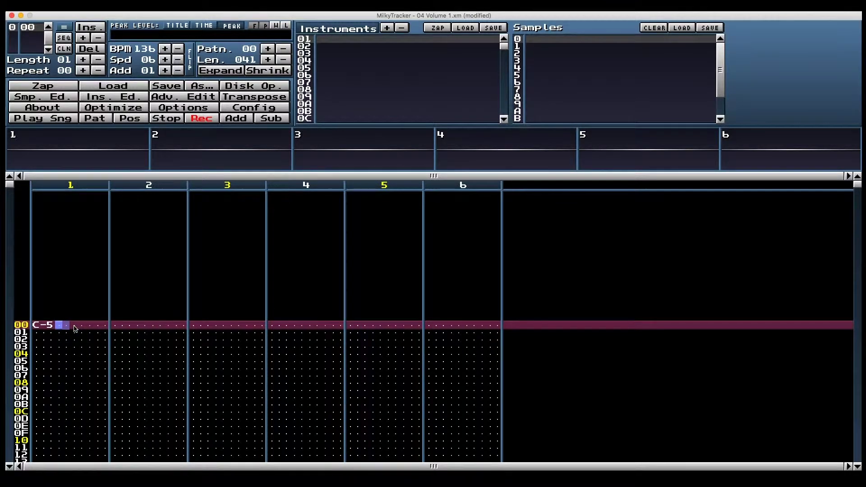
key("Right")
key("Right")
key("Right")
type("0")
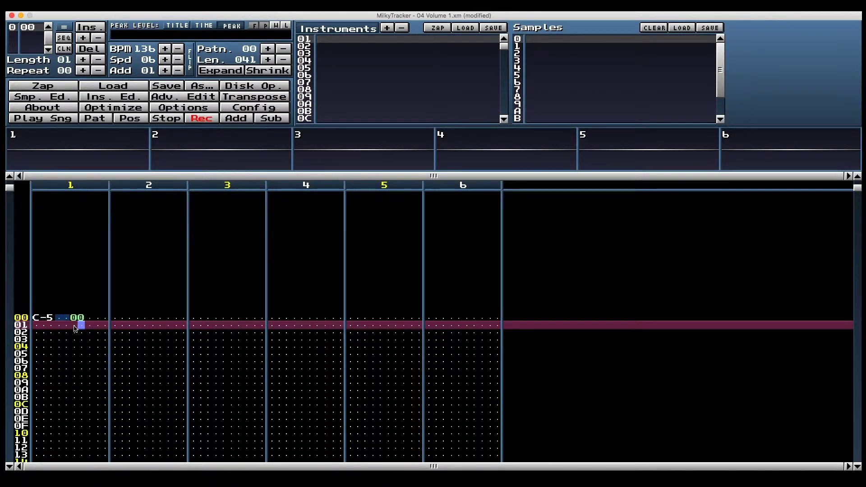
type("fedbca")
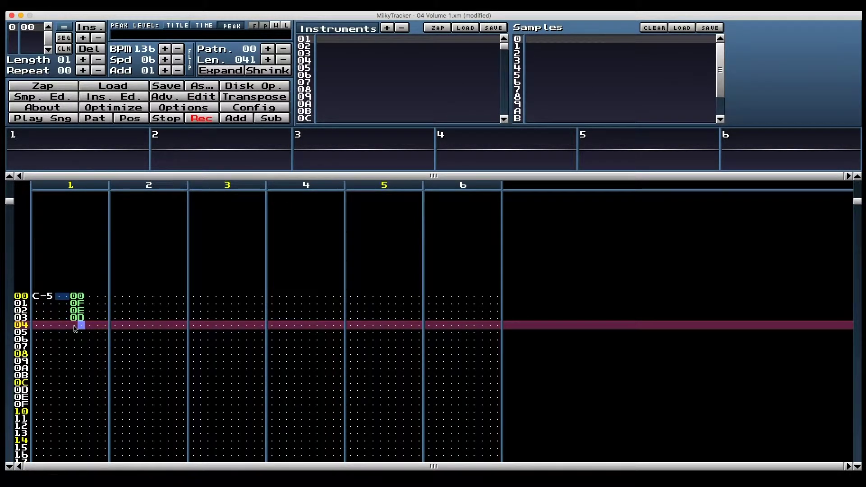
type("987654321")
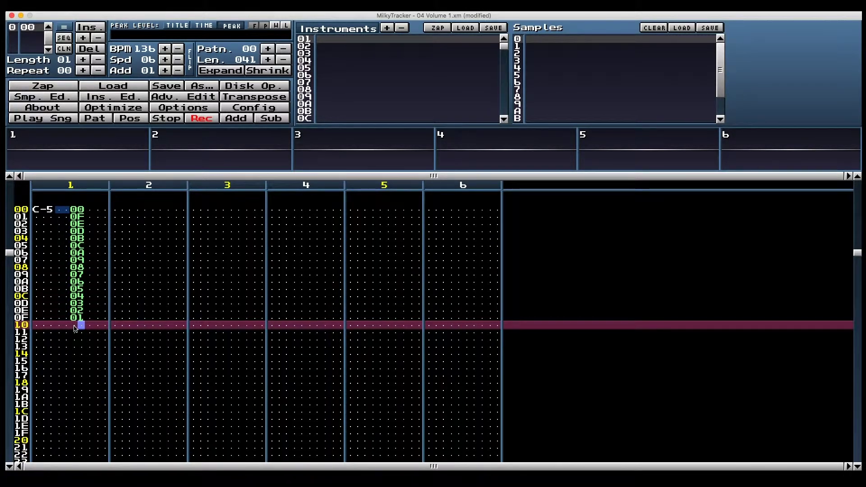
Step: Copy the volume values of rows 00 to 0F in channel 1 and paste them at rows 10, 20 and 30
key("shift+Left")
key("shift+Page_Up")
key("Page_Down")
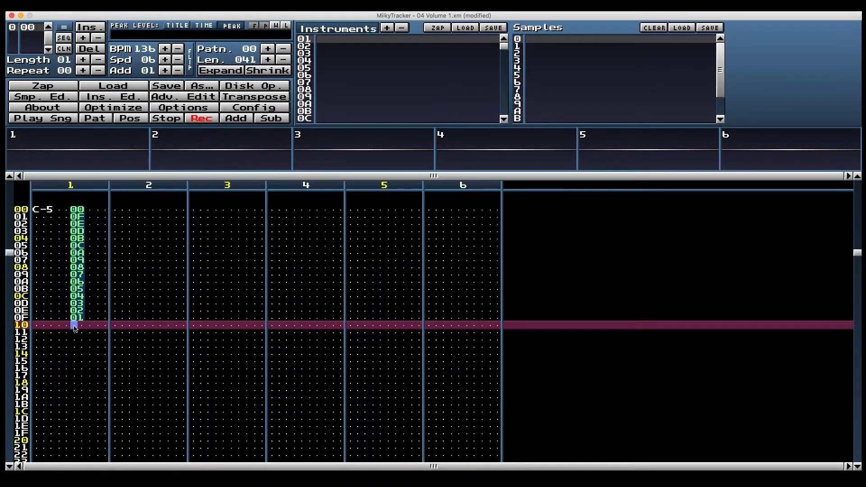
key("ctrl+v")
key("Page_Down")
key("Page_Down")
key("Home")
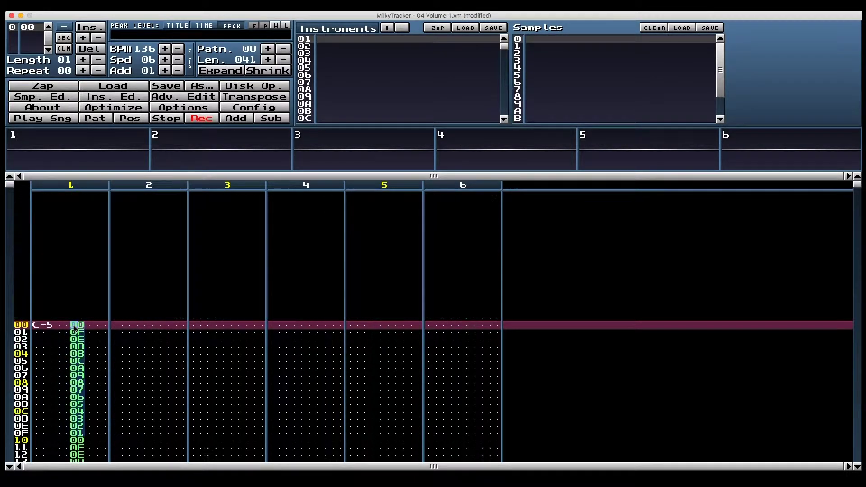
Step: Set the first volume digit to 4 on row 00, 3 on rows 01-10, 2 on 11-20, 1 on 21-30 and 0 on 31-40
type("4333333333")
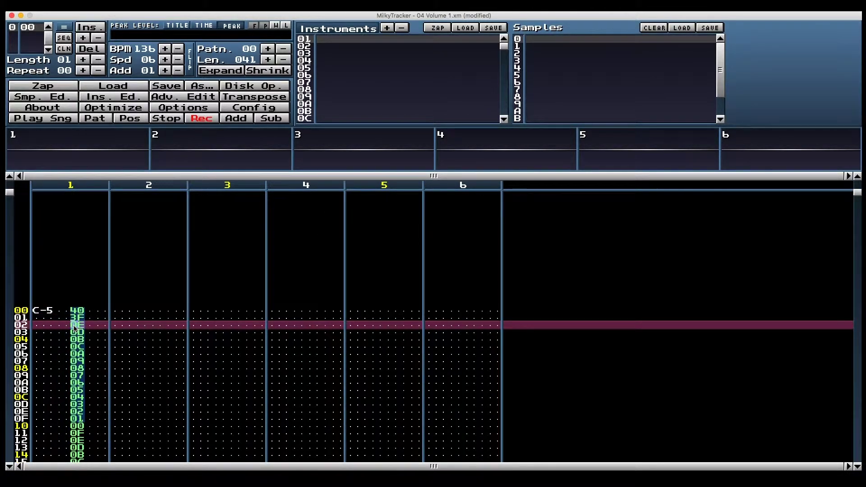
type("333333322")
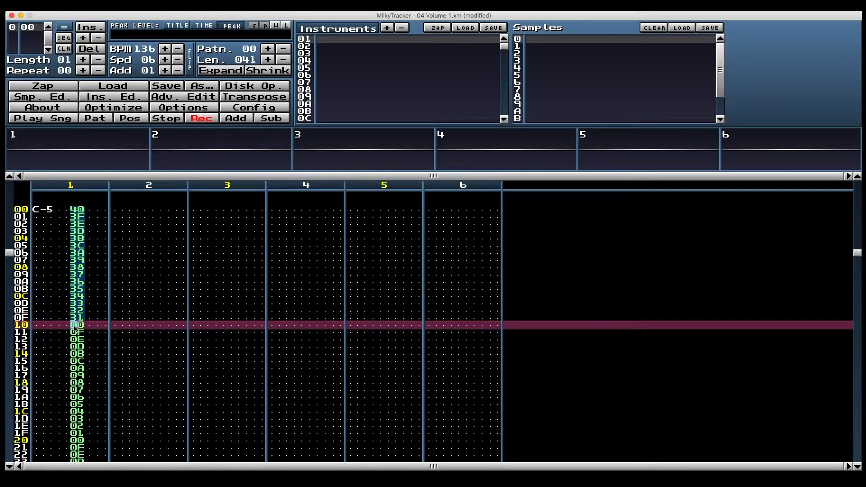
type("22222222222222")
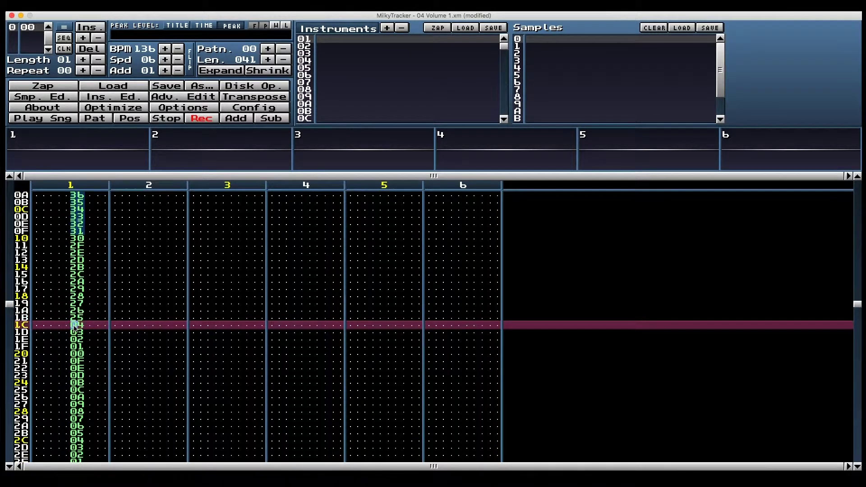
type("11111111111111")
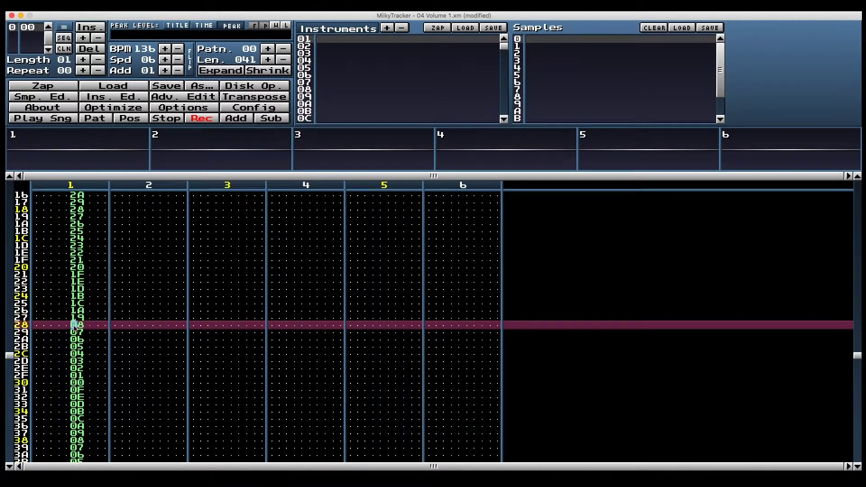
type("110000")
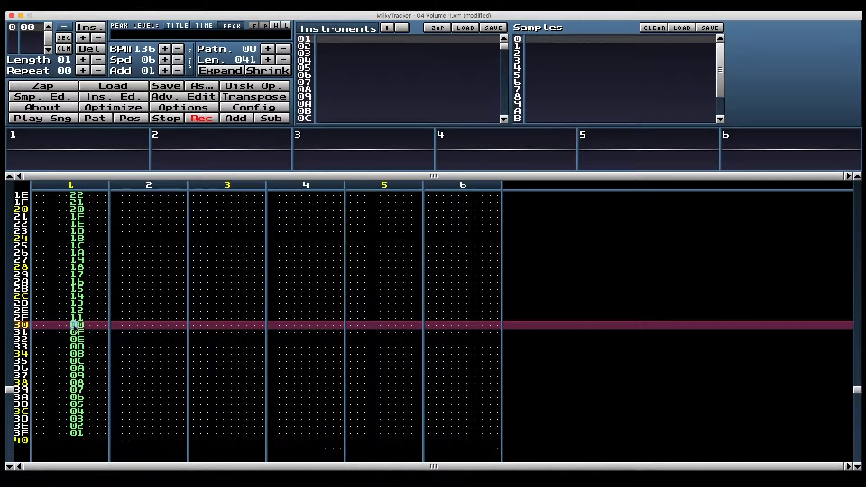
type("0000000000")
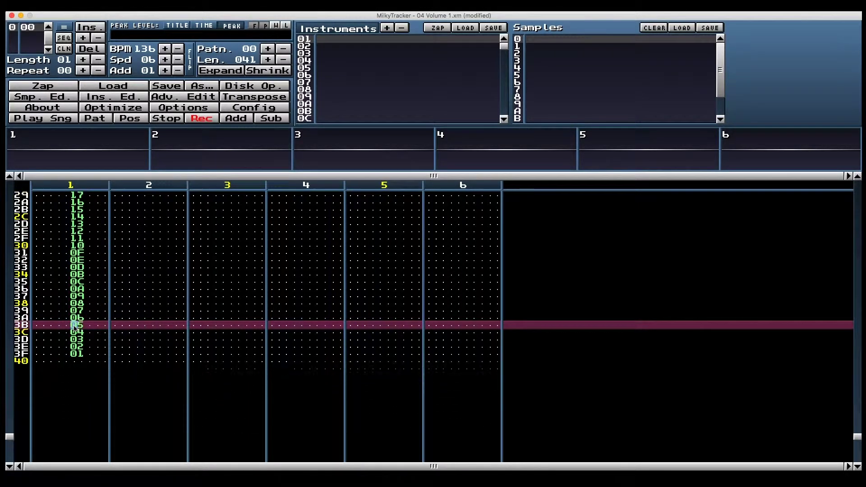
type("00433333")
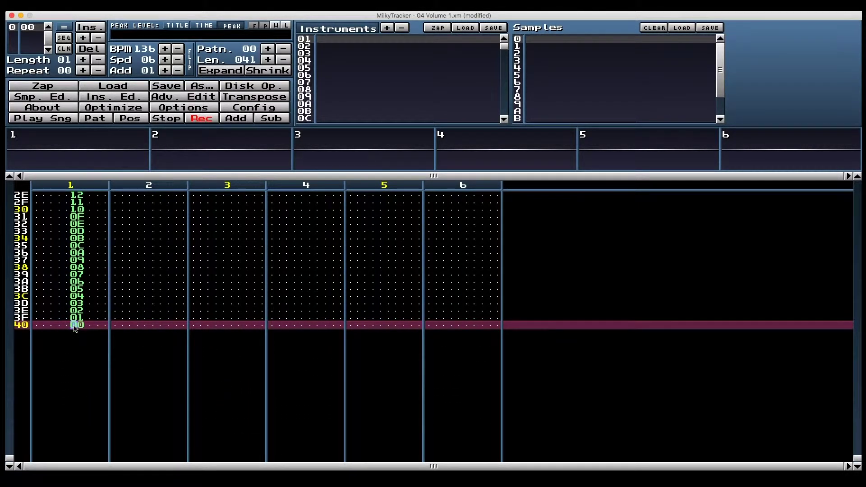
Step: Enter instrument number 1 on row 00 of channel 1, play the pattern through the volume fade, and return to row 00
key("Up")
key("Up")
key("Up")
key("Up")
key("Up")
key("Up")
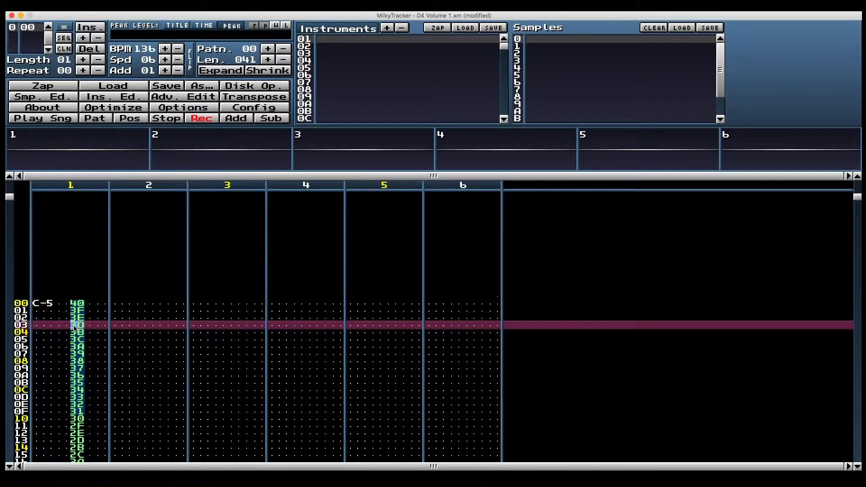
key("Left")
key("Left")
type("1")
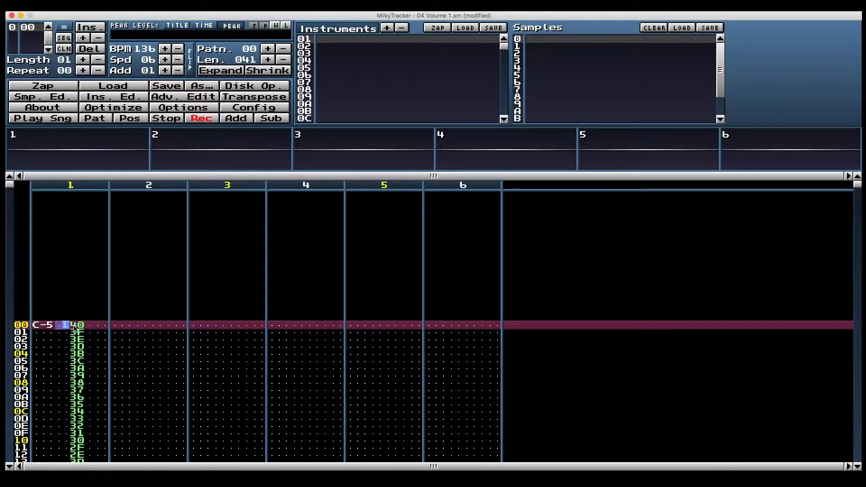
key("Return")
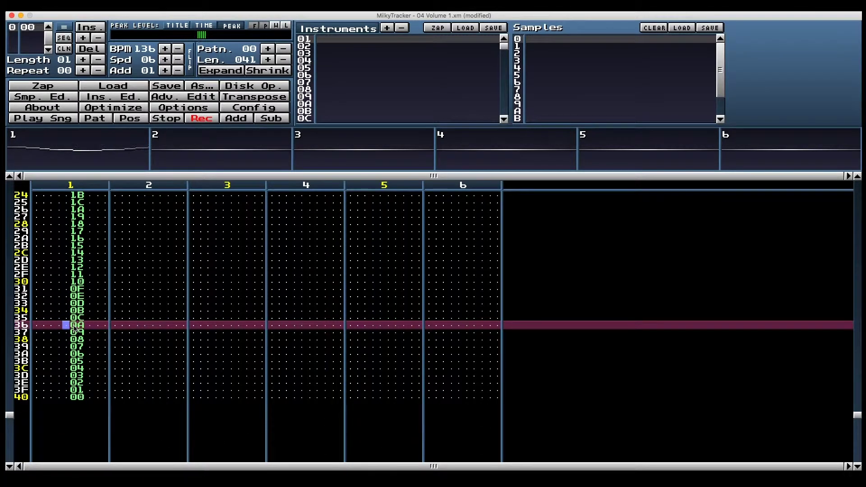
key("space")
key("Home")
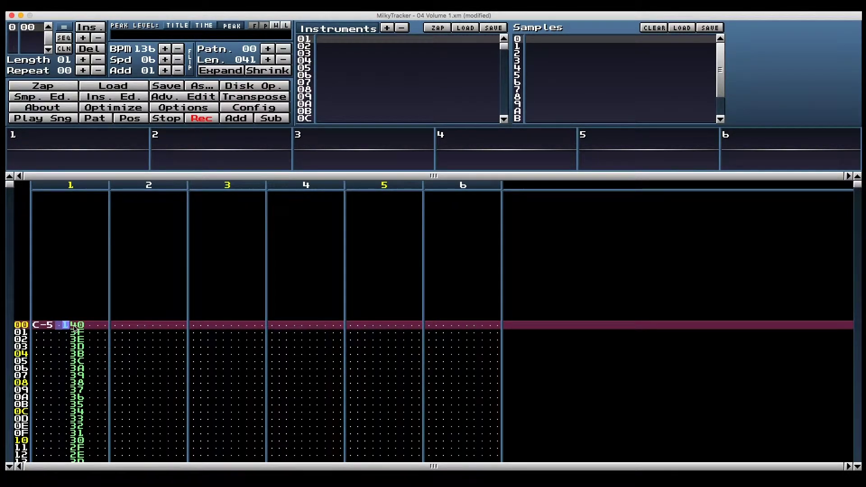
left_click(74, 326)
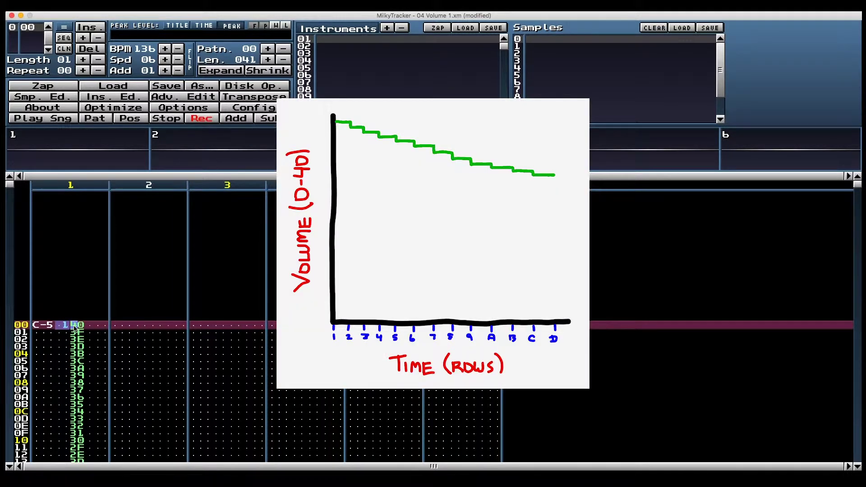
key("Down")
type("3f")
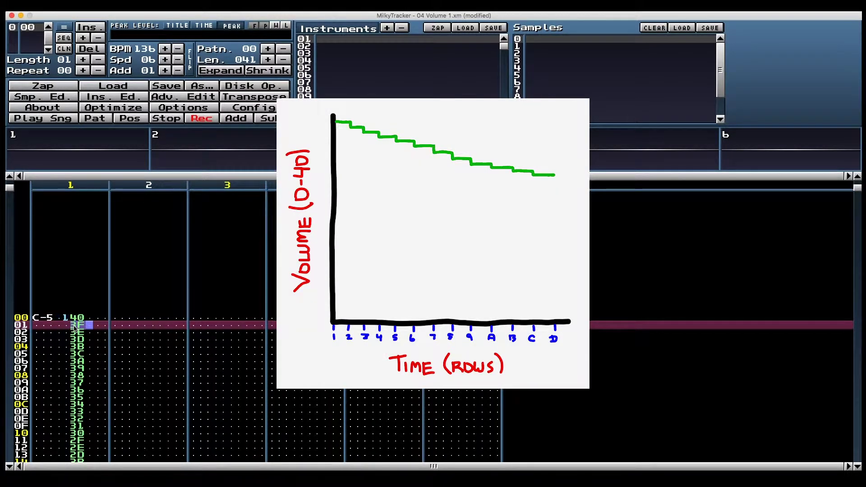
left_click(74, 325)
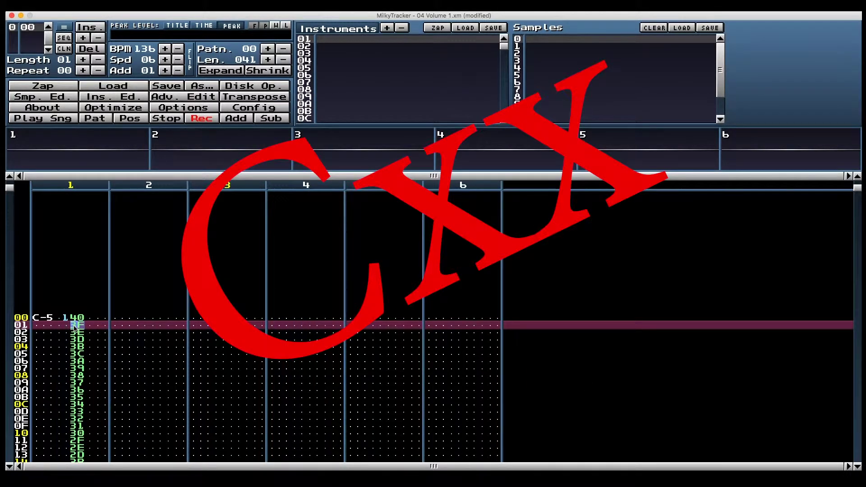
Step: Fill channel 1's effect column with the C effect from row 00 down through the pattern
key("Up")
key("Right")
key("Right")
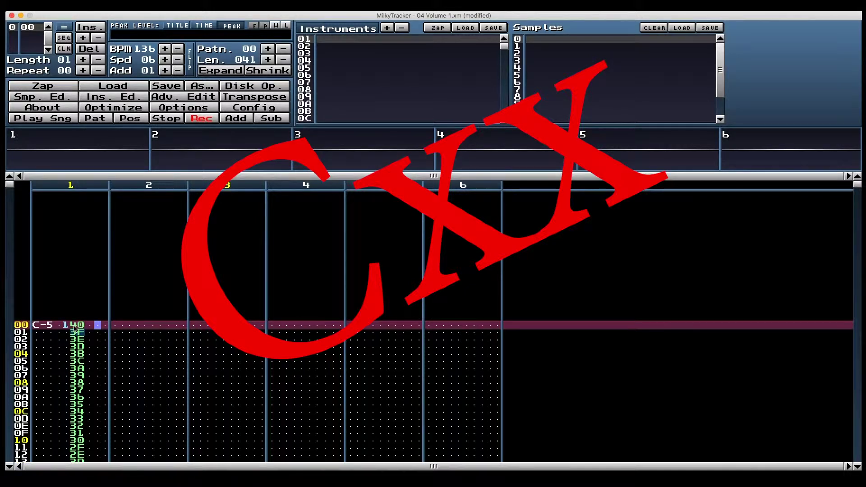
key("Left")
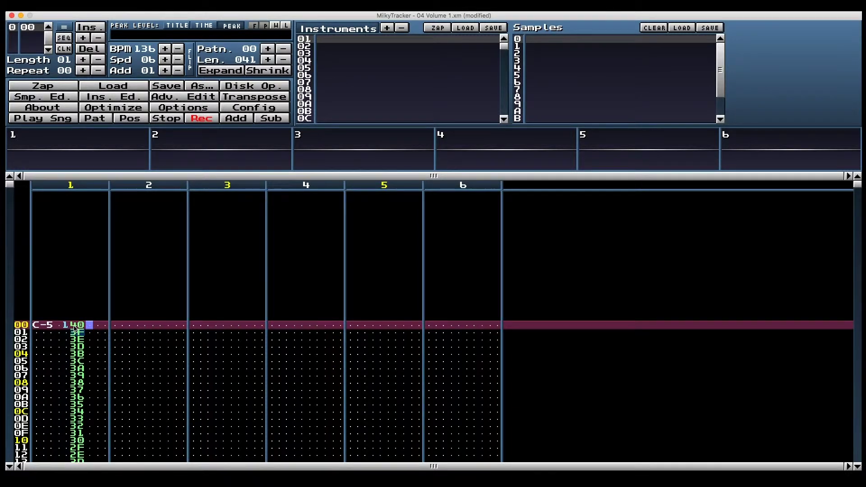
type("ccccccccccccccccc")
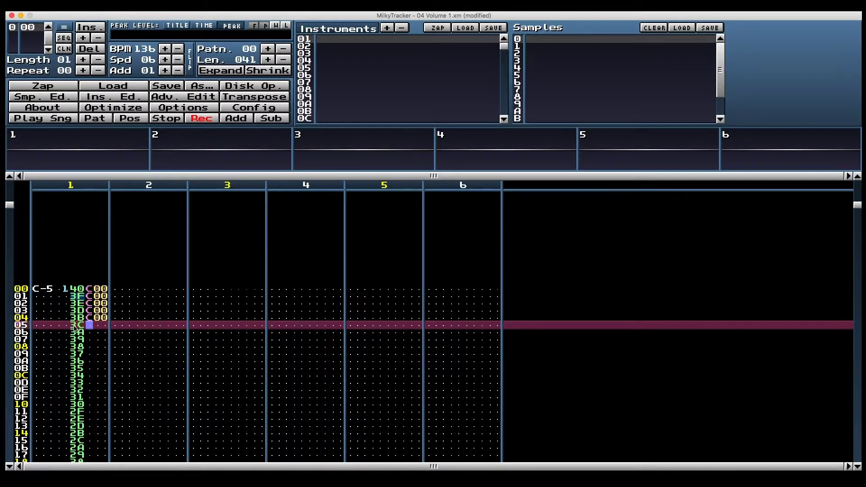
type("cccccccccccccccccccccccc")
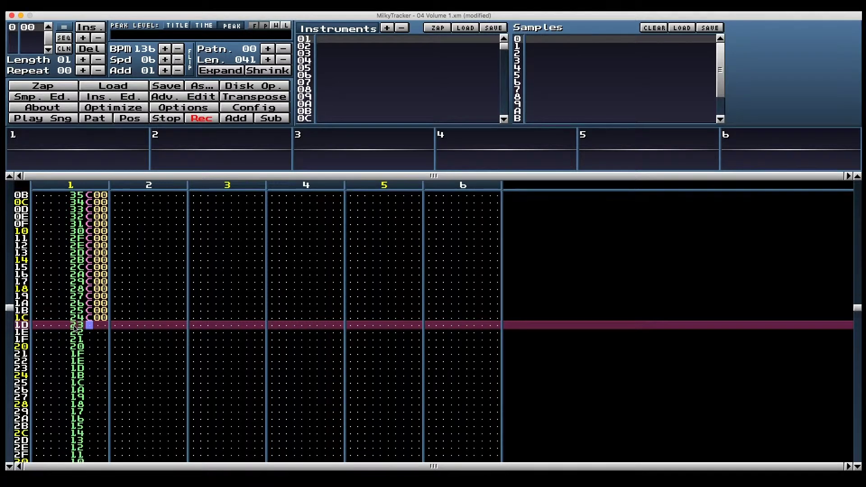
type("cccccccccccccccccccccccc")
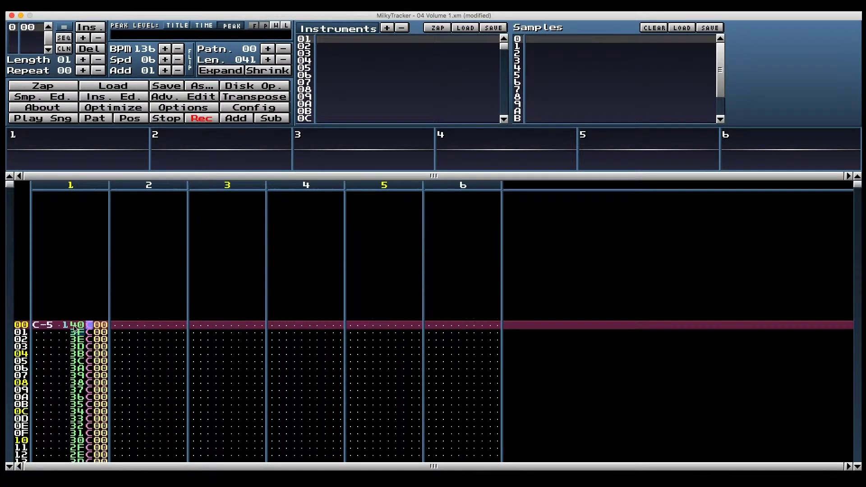
Step: Set the C effect values on rows 00 to 10 to 40, 3F, 3E, 3D, 3B, 3C, 3A and 39 down to 30
key("Right")
type("43333333333333")
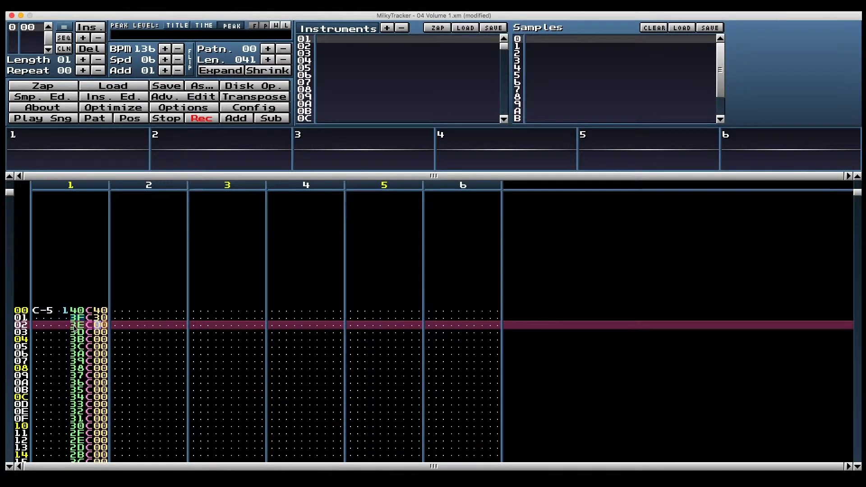
type("333333333333333333333333333333333333333333333333333")
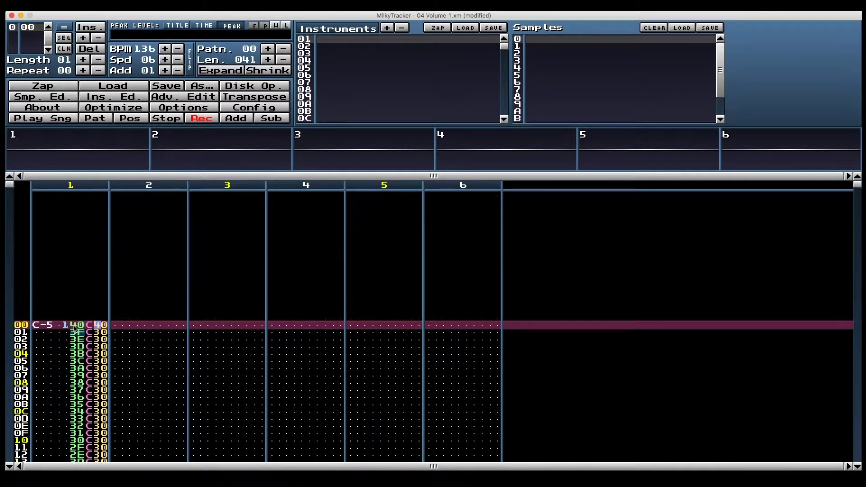
key("Down")
type("edbc")
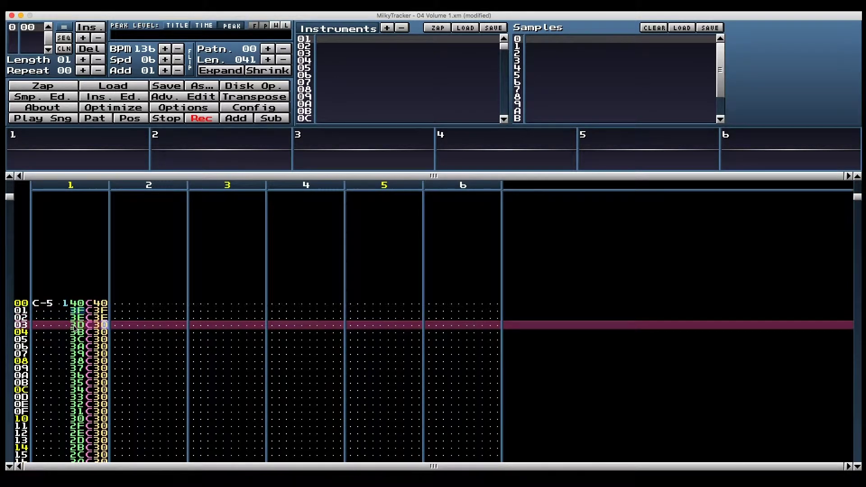
type("a987654321")
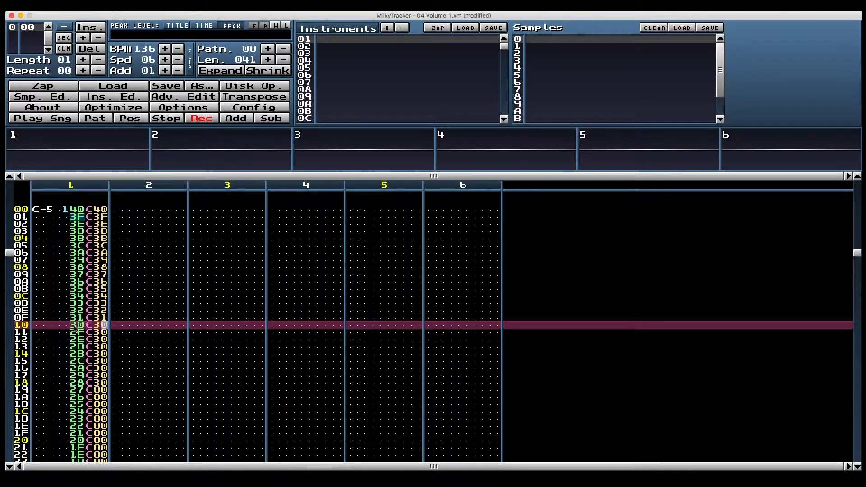
type("0")
Step: Clear row 11 of channel 1, delete the C effects from row 12 to the pattern's end, and play the song
key("Left")
key("Left")
key("Delete")
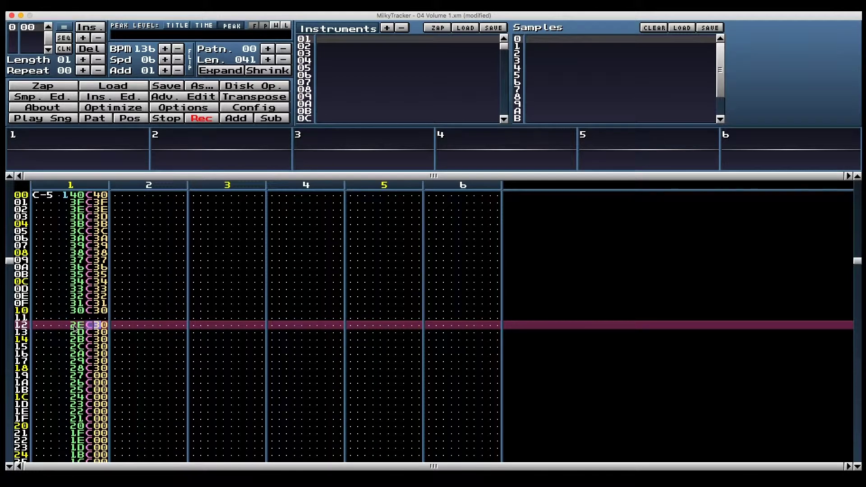
key("shift+End")
key("Delete")
left_click(74, 329)
scroll(75, 329, "down", 8)
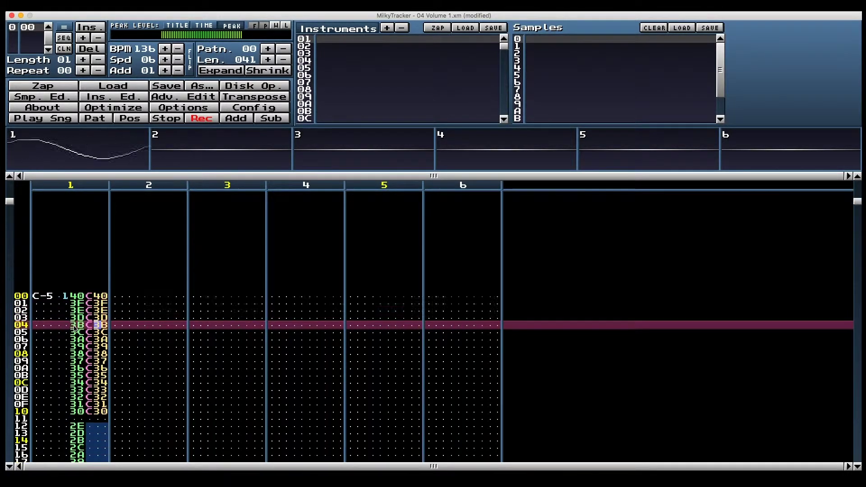
Step: Delete the volume column values on rows 00 to 10 of channel 1
scroll(74, 329, "up", 5)
scroll(74, 328, "up", 3)
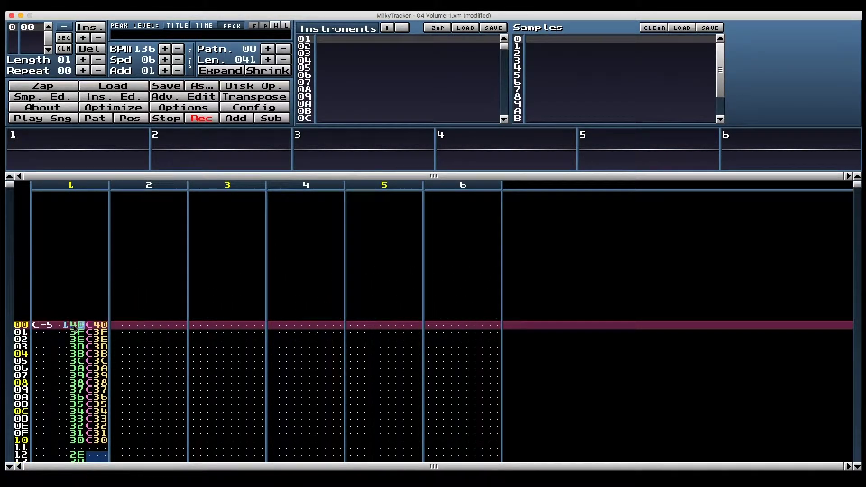
key("shift+Down")
key("shift+Down")
key("shift+Down")
key("shift+Down")
key("shift+Down")
key("shift+Down")
key("shift+Down")
key("shift+Down")
key("shift+Down")
key("shift+Down")
key("shift+Down")
key("shift+Down")
key("shift+Down")
key("shift+Down")
key("shift+Down")
key("shift+Down")
key("Delete")
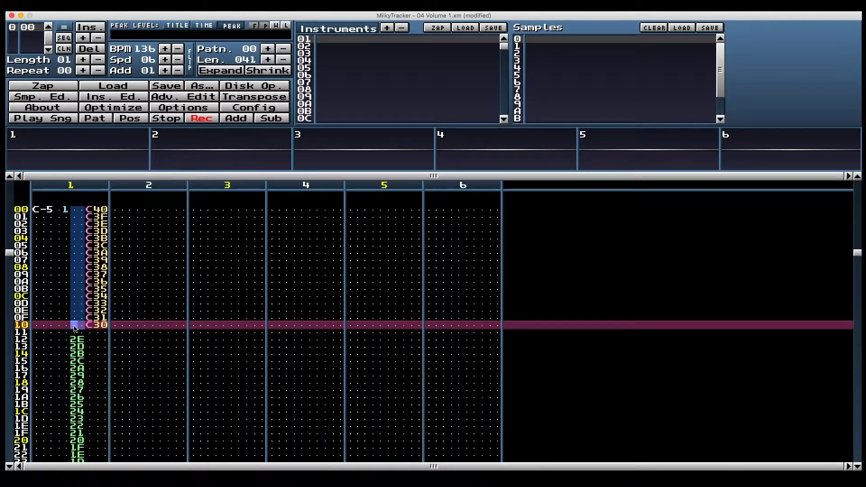
Step: Enter effect C2F on row 11 of channel 1 and play the song through the combined effect and volume changes
key("Right")
key("Right")
key("Down")
type("c")
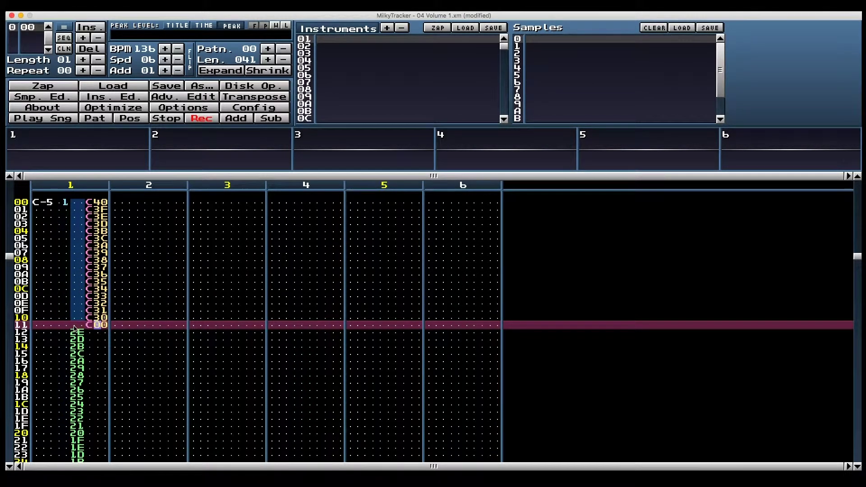
type("4f")
key("Return")
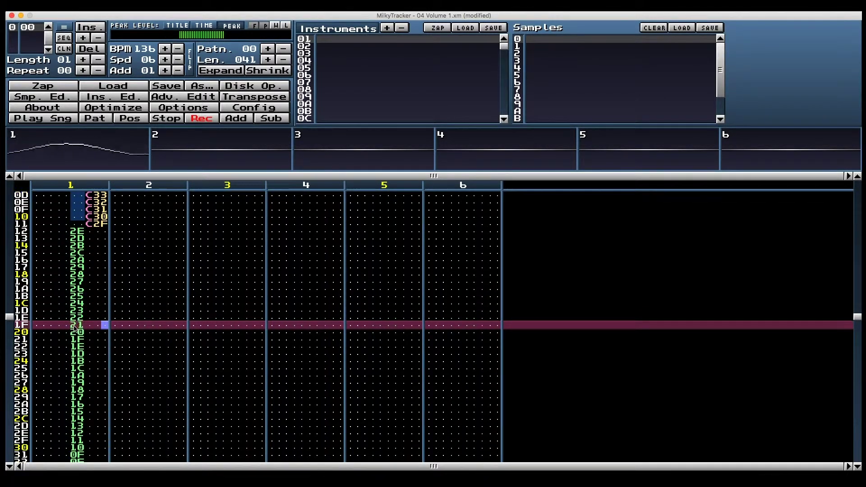
Step: Fill the volume column on rows 00 to 0F of channel 1 with 00 and play the song
key("space")
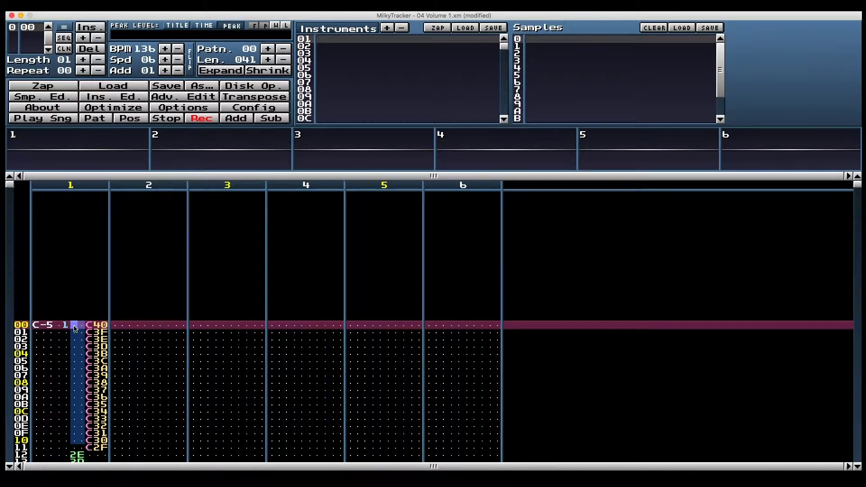
type("000000000000000000000000000000")
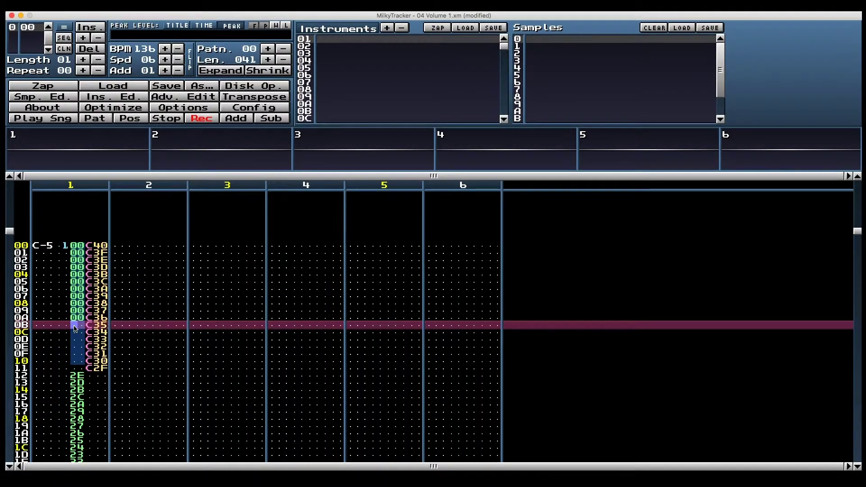
Step: Change the first digit of the C effect values to 2 on rows 01 to 08 and to 1 on rows 09 to 0F
key("Up")
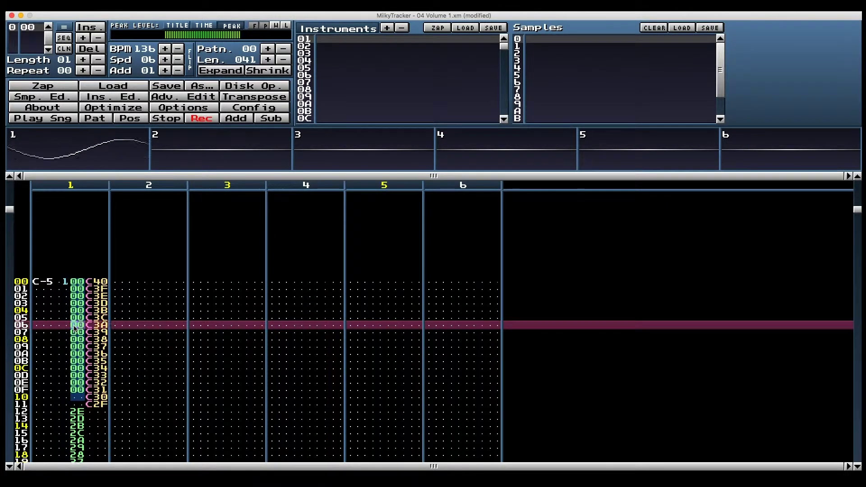
key("Up")
key("Up")
key("Up")
key("Up")
key("Up")
key("Up")
key("Up")
key("Up")
key("Up")
key("Up")
key("Up")
key("Up")
key("Up")
key("Up")
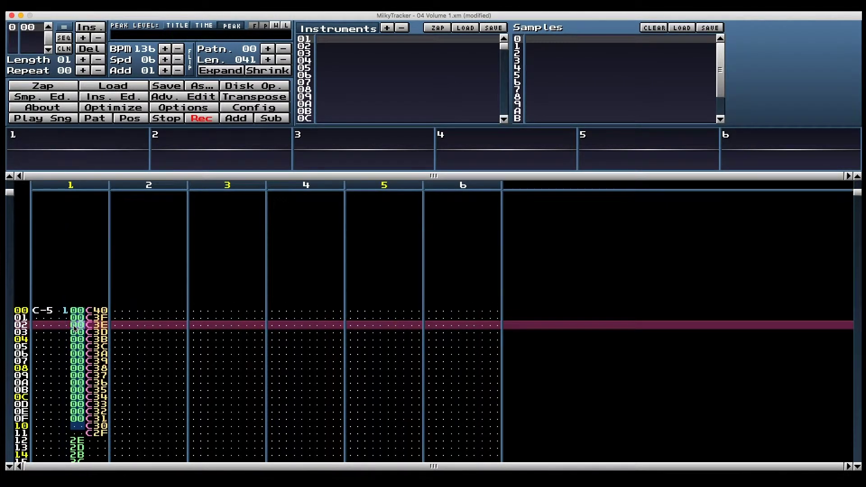
type("2222222211111")
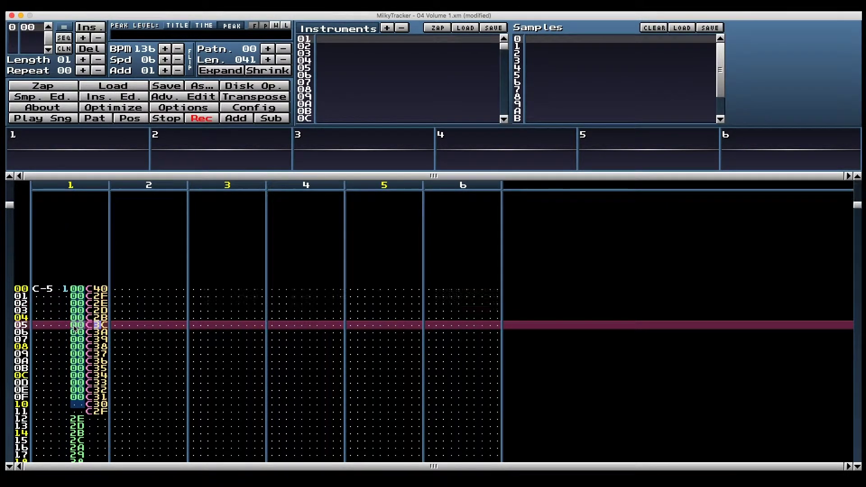
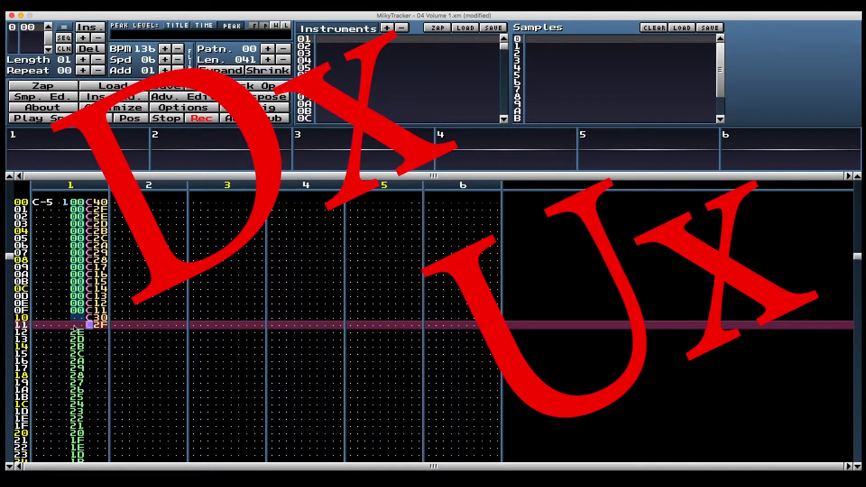
Step: Delete the C effects on rows 00 to 11 of channel 1 and set row 00's volume to 40
key("Page_Up")
left_click_drag(93, 325, 105, 447)
key("Delete")
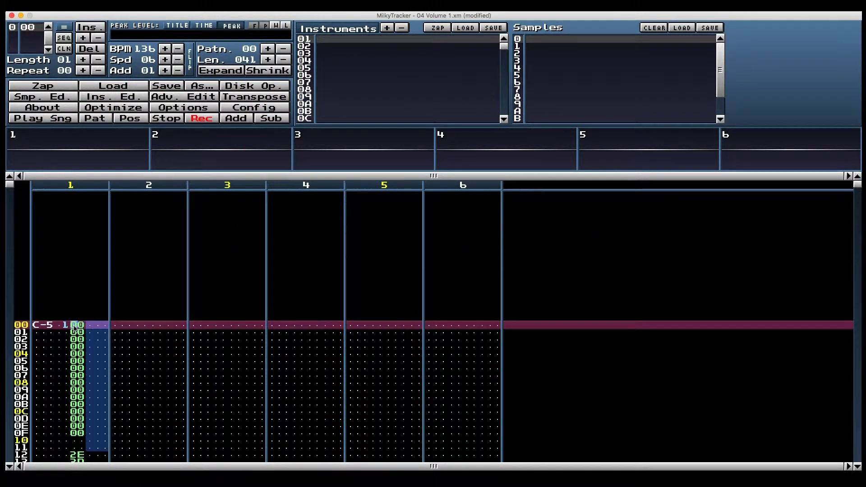
key("4")
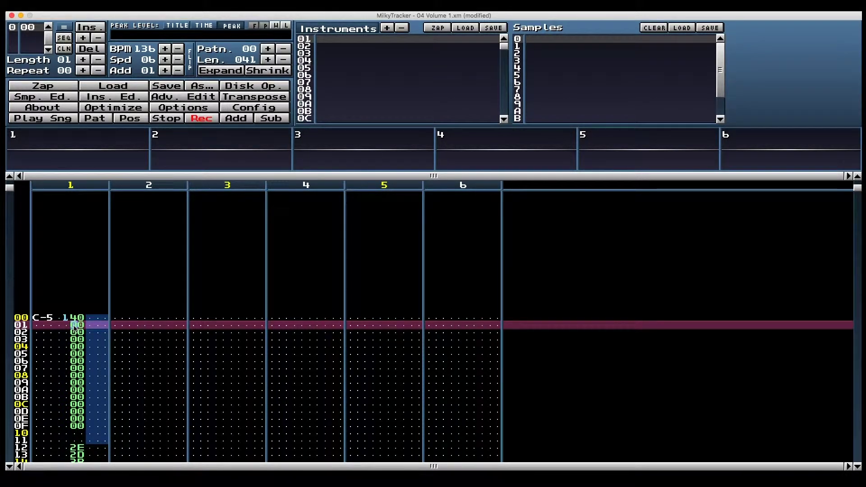
Step: Enter volume column slides D1 on rows 01 to 06, U1 on rows 07 to 0C, and alternating D and U slides on rows 0D to 12
type("d1d1d1d1d1d1")
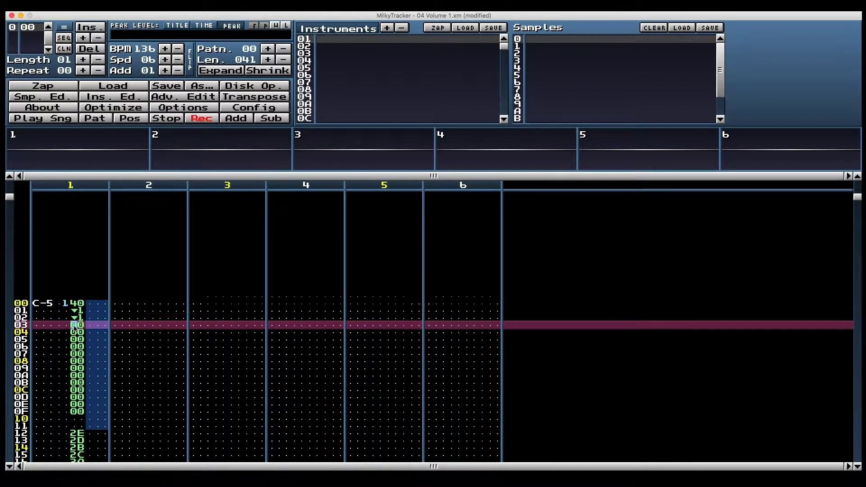
type("u1u1u1u1u1u1")
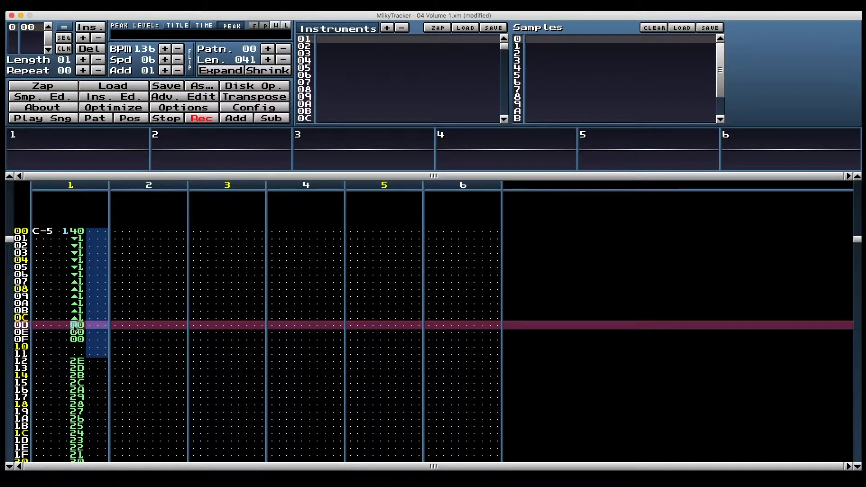
type("d1u1d1u1d1u1")
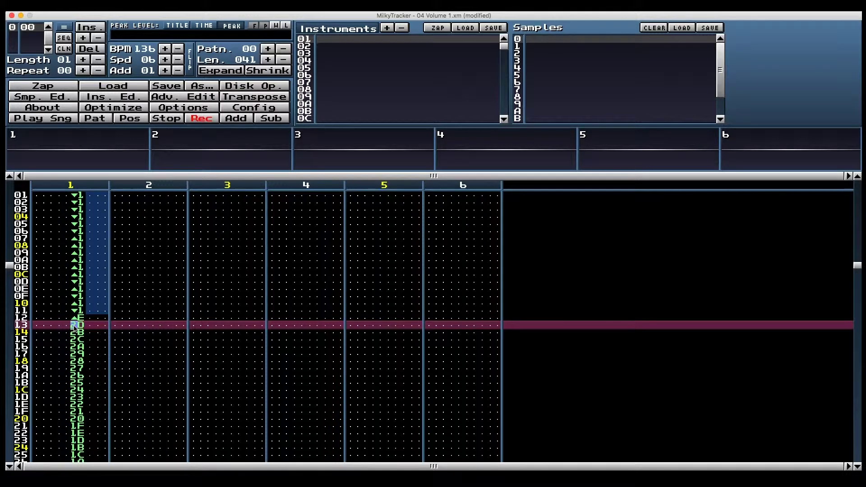
Step: Set the volume slide amounts on rows 01 to 0F to ascending hexadecimal values from 1 to F
key("Up")
key("shift+Up")
key("shift+Up")
key("shift+Up")
key("shift+Up")
key("shift+Up")
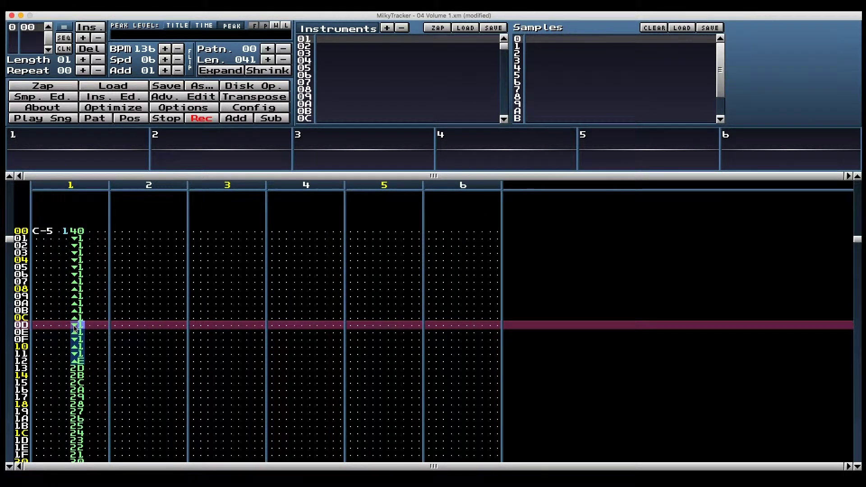
key("Up")
key("Up")
key("Up")
key("Up")
key("Up")
key("Up")
key("Up")
key("Up")
key("Up")
key("Up")
key("Up")
key("Up")
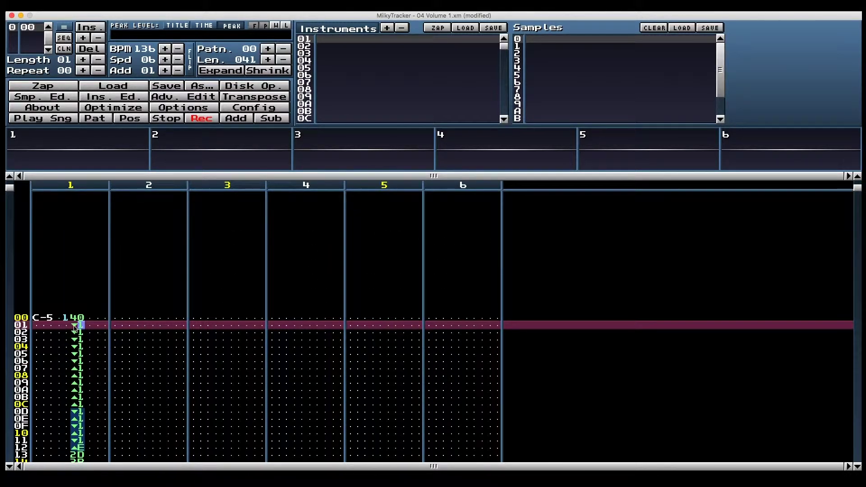
type("123456789")
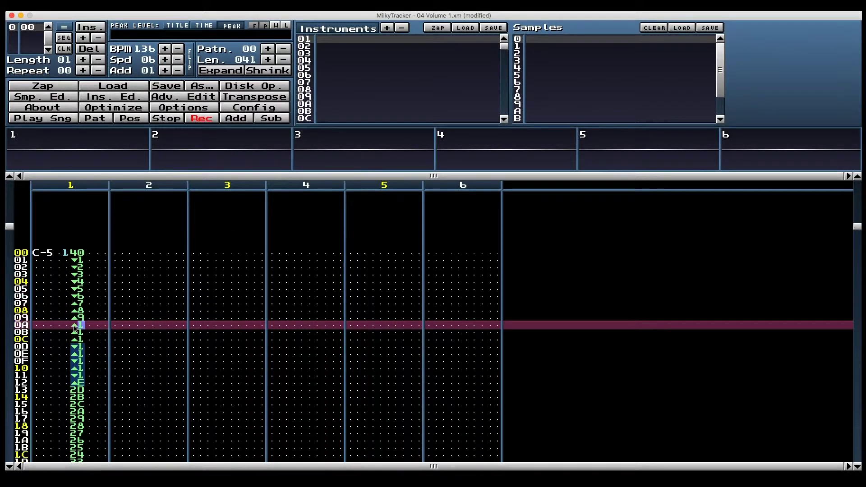
type("abcdef")
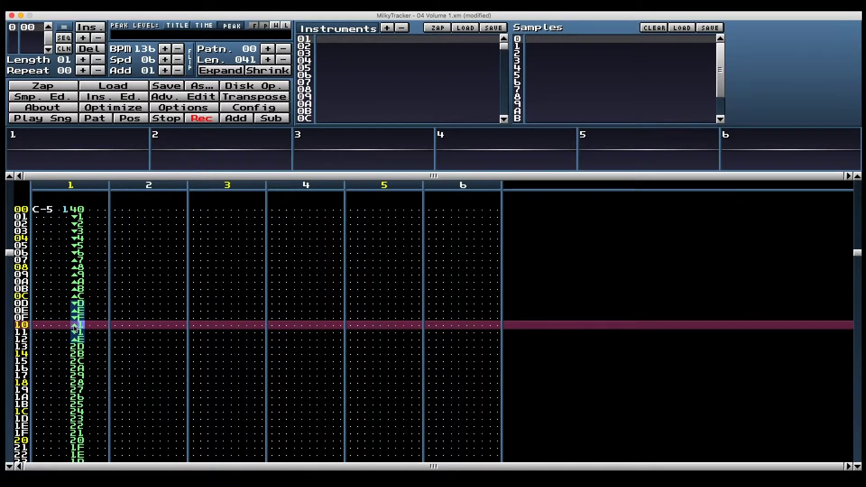
Step: Set the volume slide amount back to 1 on rows 01 to 0F of channel 1
key("Page_Up")
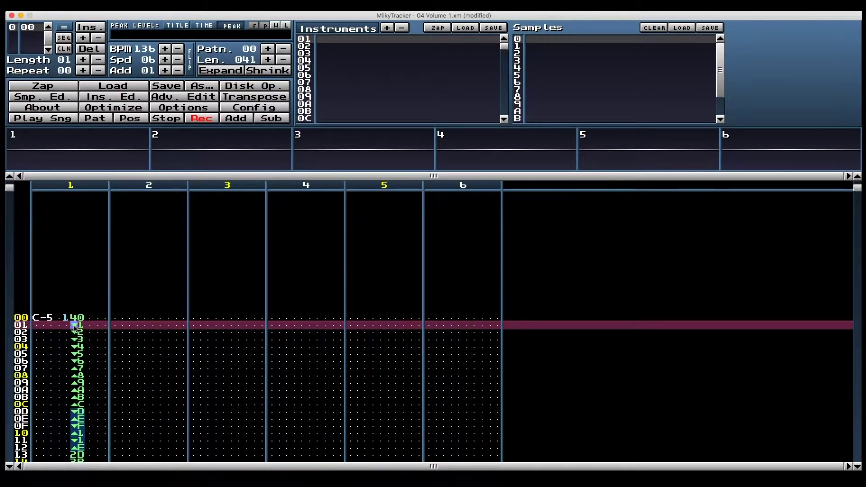
type("111111111111111")
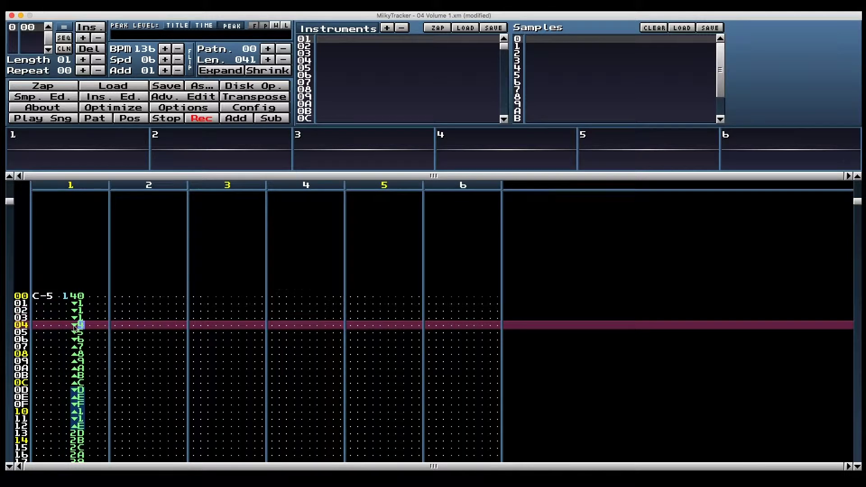
Step: Change the volume column entries from row 07 to row 40 of channel 1 into downward volume slides
key("Up")
key("Up")
key("Up")
key("Up")
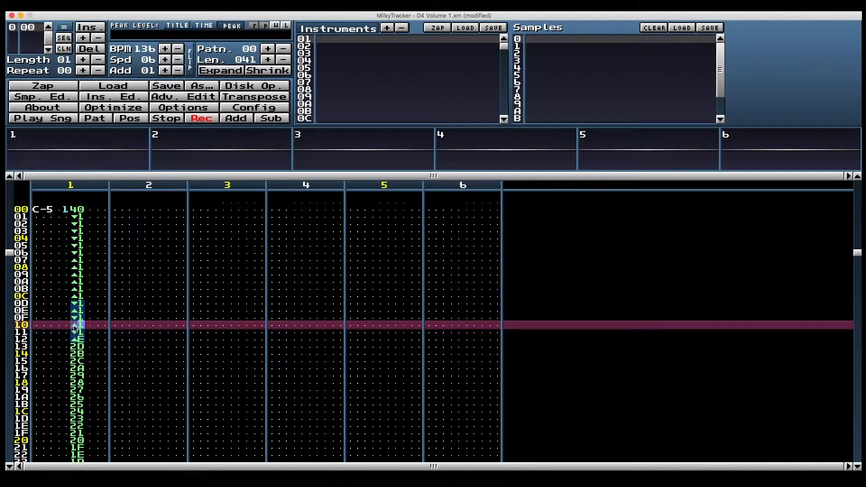
key("Up")
key("Up")
key("Up")
key("Up")
key("Up")
key("Up")
key("Up")
key("Up")
key("Up")
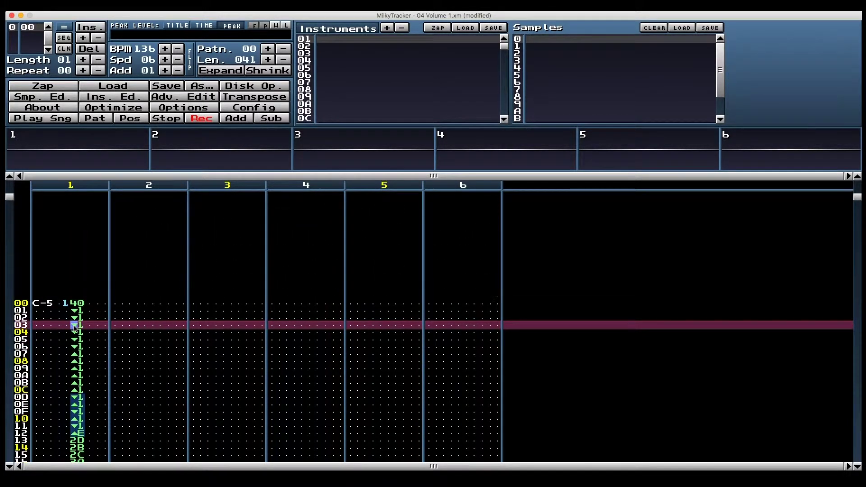
key("Down")
key("Down")
key("Down")
key("Down")
key("Down")
type("666666666666666666666666")
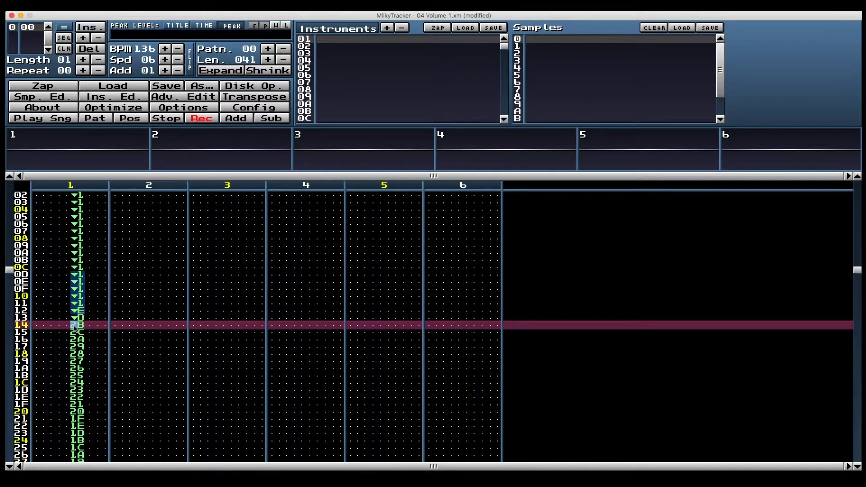
type("666666666666666666666666")
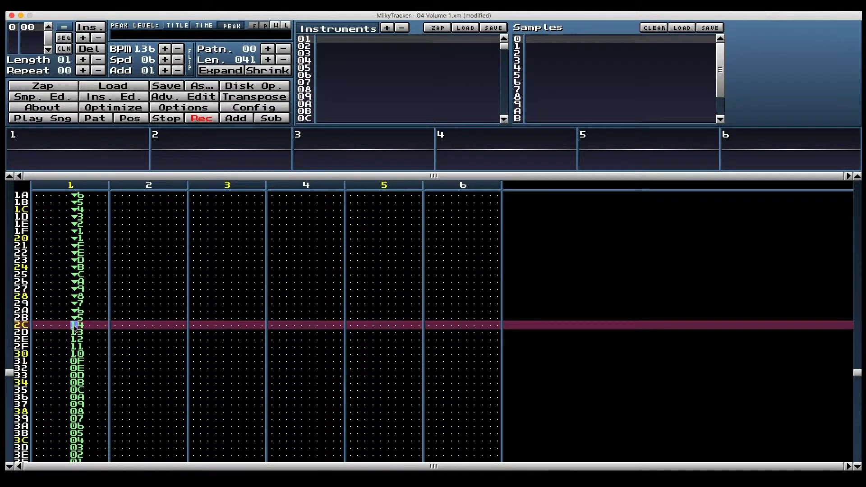
type("666666666")
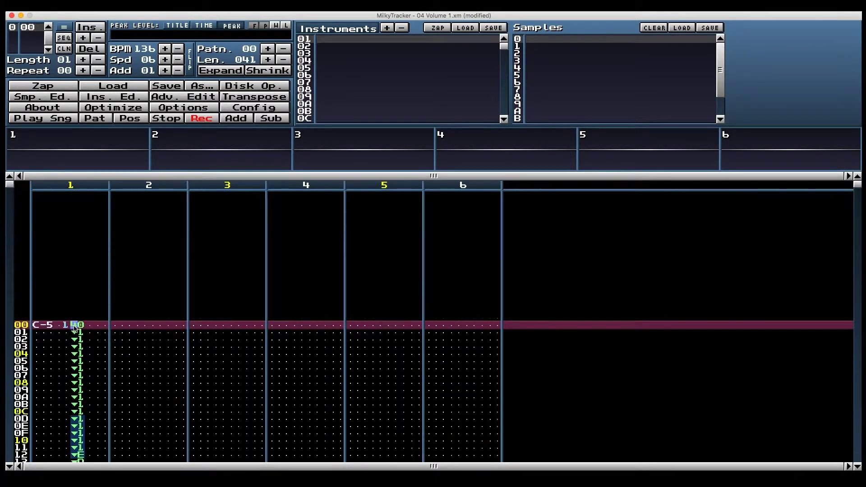
Step: Set the downward slide amount to 1 from row 11 to row 40 and play the song
key("Down")
key("Down")
key("Down")
key("Down")
key("Down")
key("Down")
key("Down")
key("Down")
key("Down")
key("Down")
key("Down")
key("Down")
key("Down")
key("Down")
key("Down")
key("Down")
key("Down")
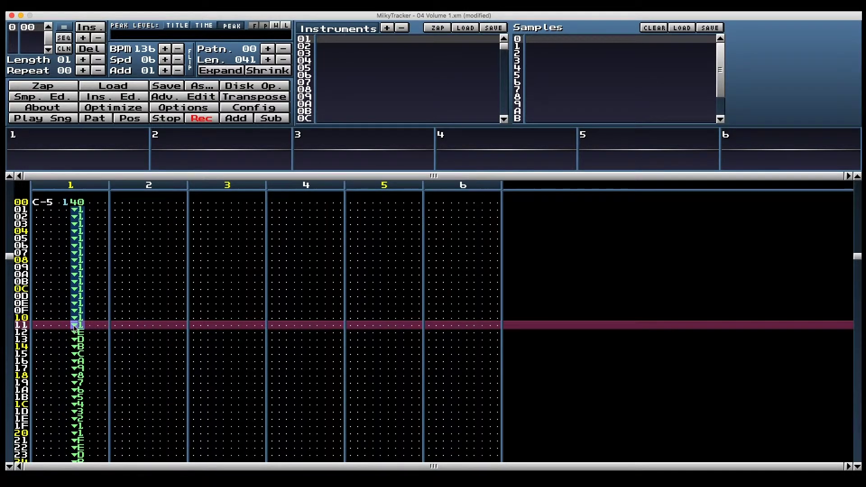
type("111111111111111111111111111111111111111111111111")
key("Return")
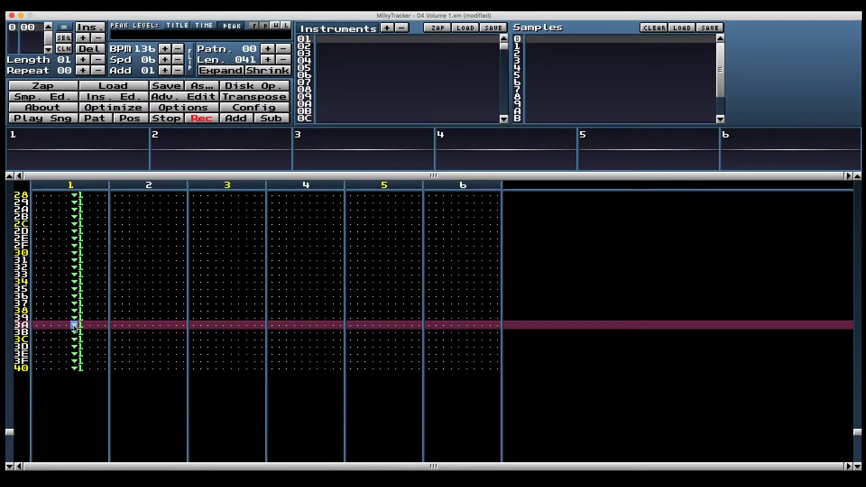
Step: Set the downward slide amount to 2 on rows 01 to 40 of channel 1 and play the song
key("2")
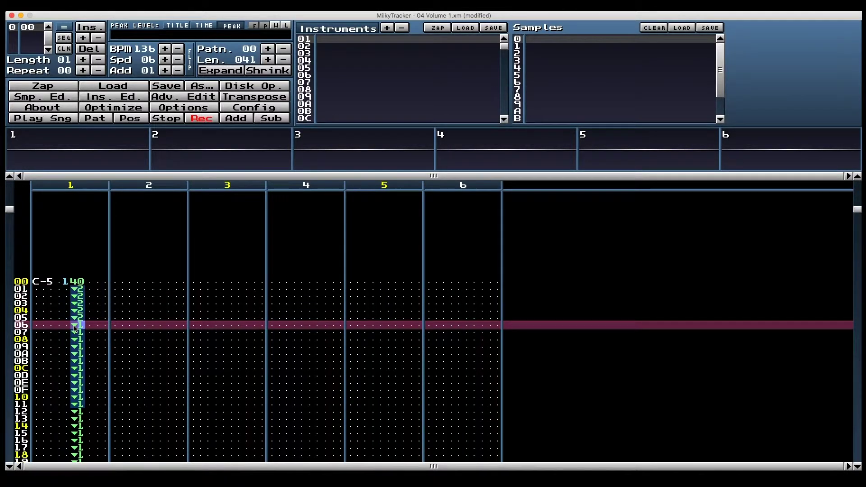
key("Return")
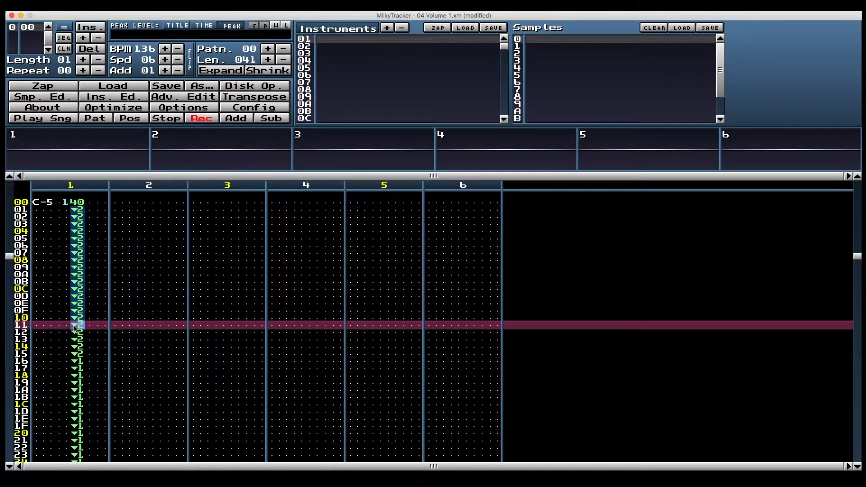
key("2")
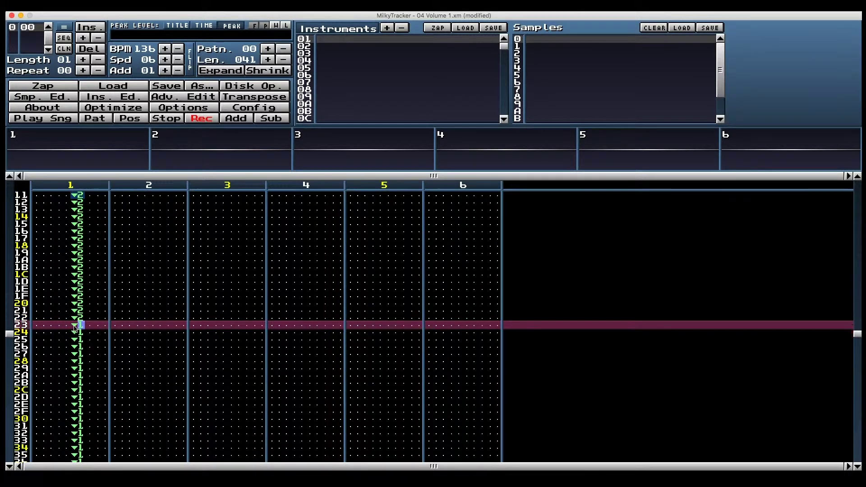
key("2")
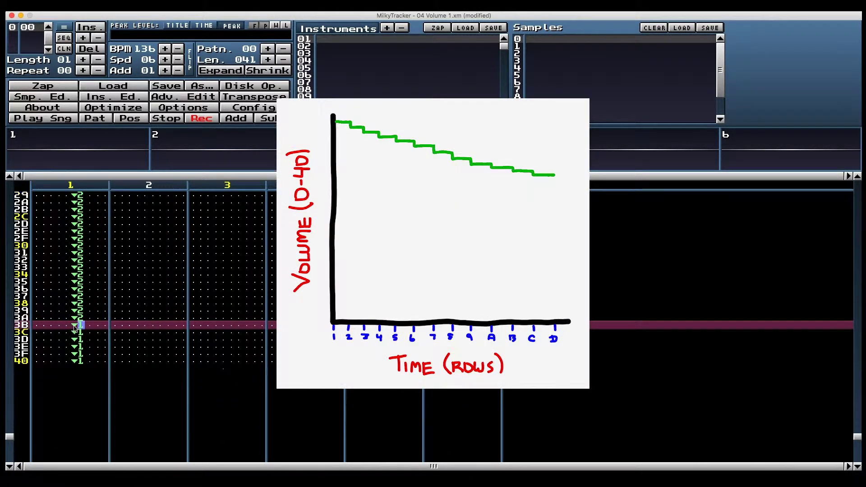
key("2")
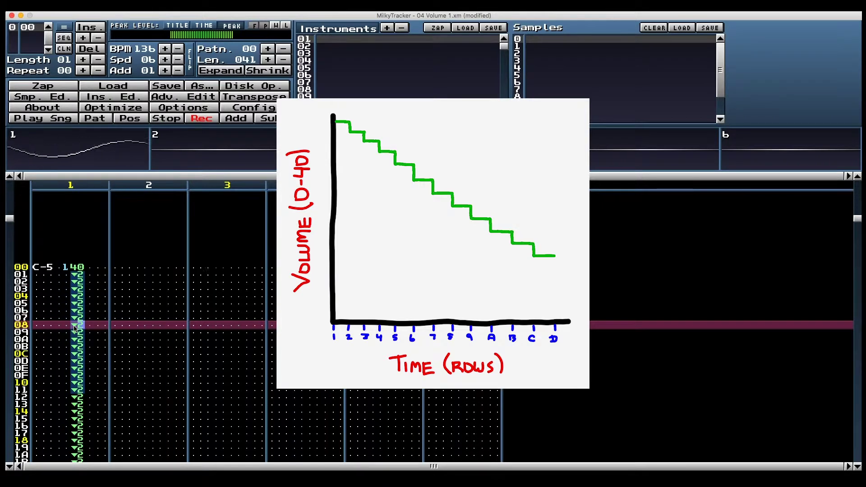
key("F8")
Step: Set the downward slide amount to F on rows 01 to 11 of channel 1 and play the song
key("Down")
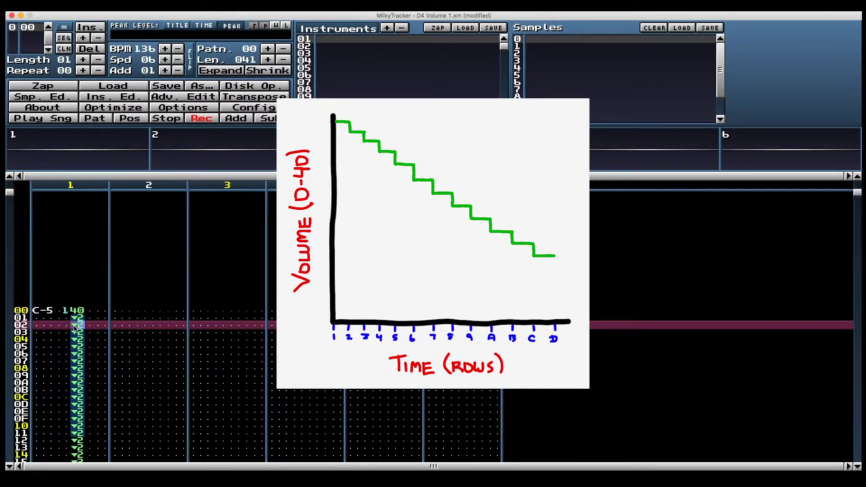
key("f")
key("f")
key("f")
key("f")
key("f")
key("f")
key("f")
key("f")
key("f")
key("f")
key("f")
key("f")
key("f")
key("f")
key("f")
key("f")
key("f")
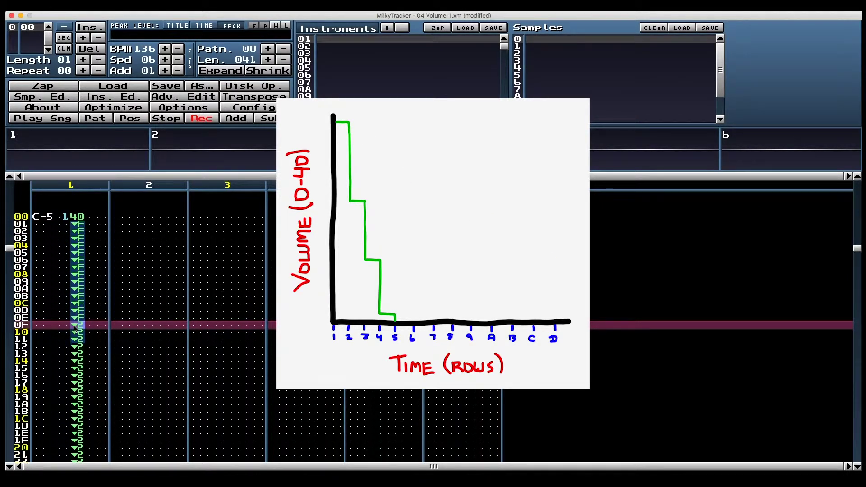
key("Return")
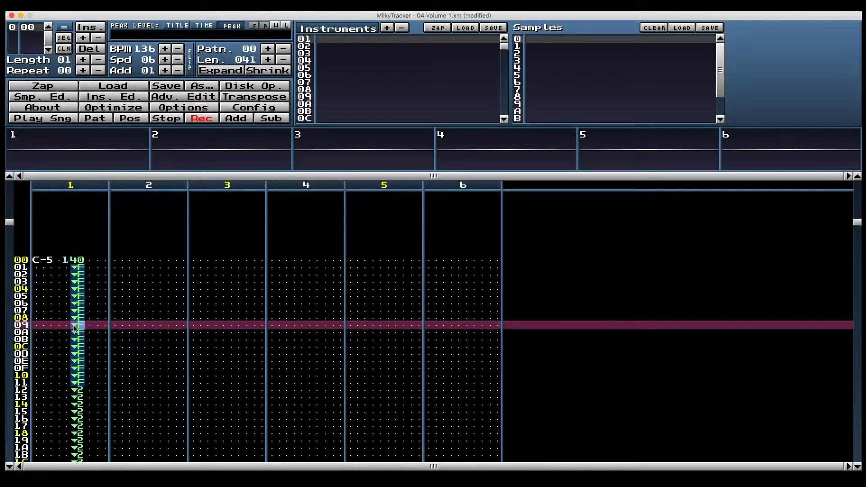
Step: Set the downward volume slide amount to 1 on rows 01 to 40 of channel 1
key("Home")
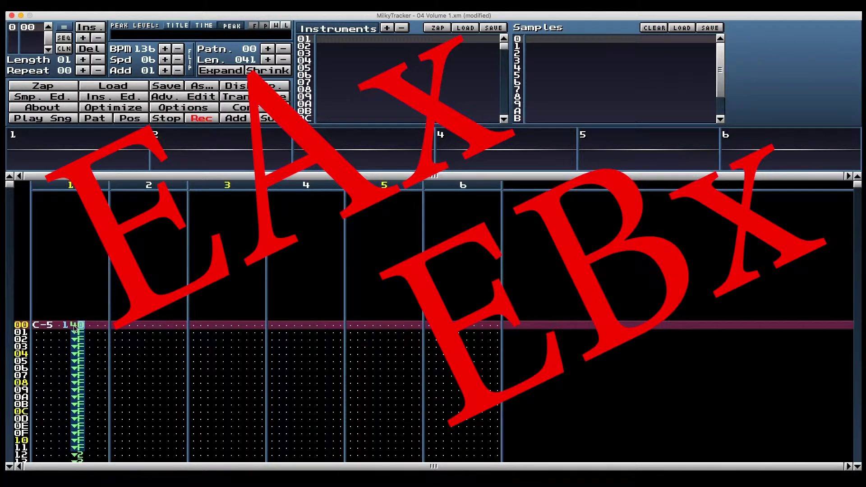
key("Down")
key("1")
key("1")
key("1")
key("1")
key("1")
key("1")
key("1")
key("1")
key("1")
key("1")
key("1")
key("1")
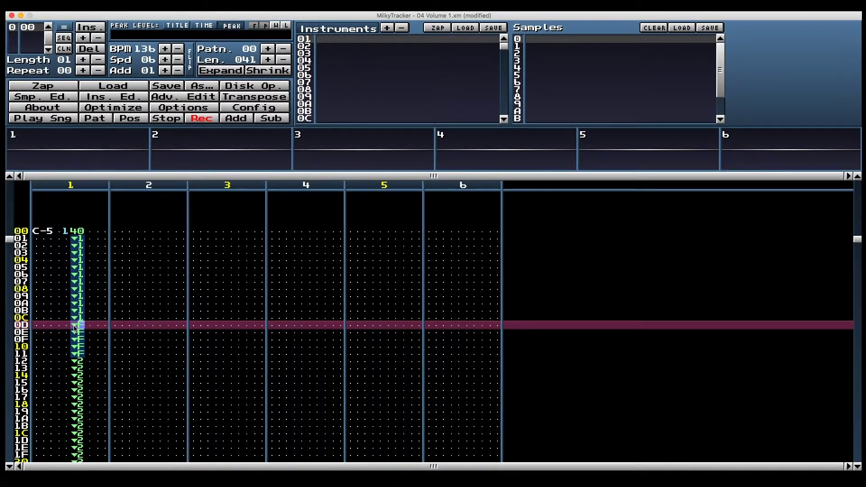
key("1")
key("1")
key("1")
key("1")
key("1")
key("1")
key("1")
key("1")
key("1")
key("1")
key("1")
key("1")
key("1")
key("1")
key("1")
key("1")
key("1")
key("1")
key("1")
key("1")
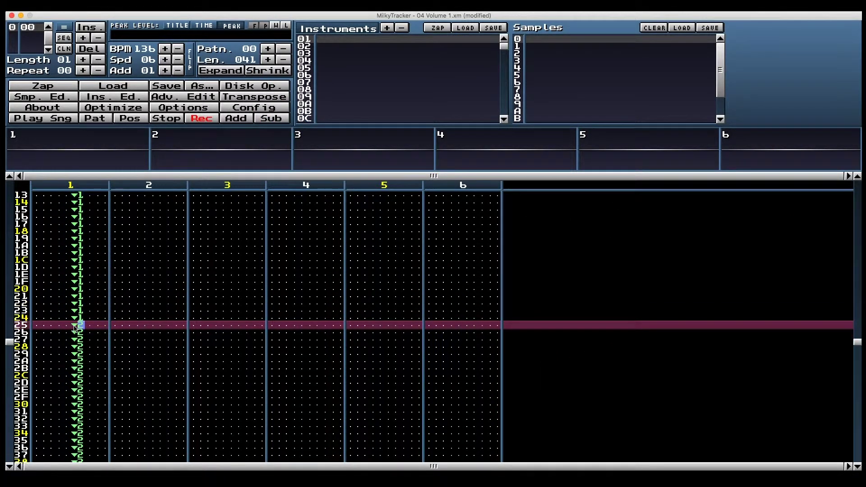
key("1")
key("1")
key("1")
key("1")
key("1")
key("1")
key("1")
key("1")
key("1")
key("1")
key("1")
key("1")
key("1")
key("1")
key("1")
key("1")
key("1")
key("1")
key("1")
key("1")
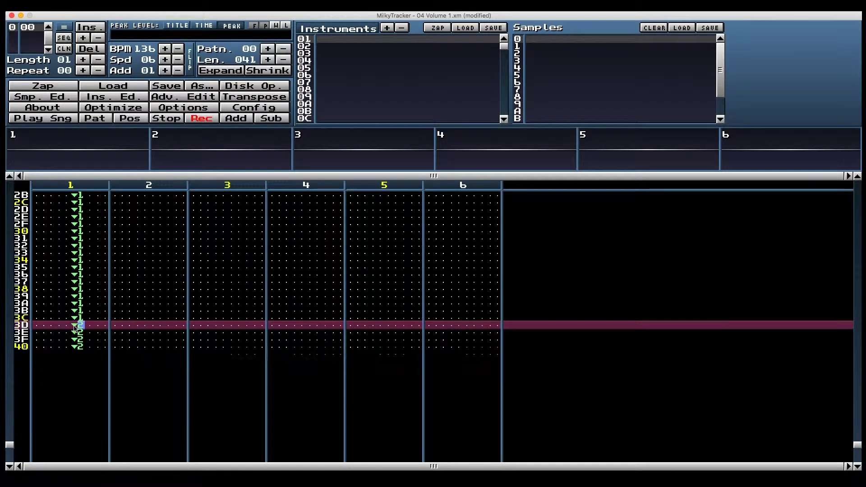
key("1")
key("1")
key("1")
key("1")
Step: Enter the fine volume slide down effect EB1 in the effect column on row 01 of channel 1
key("Down")
key("Right")
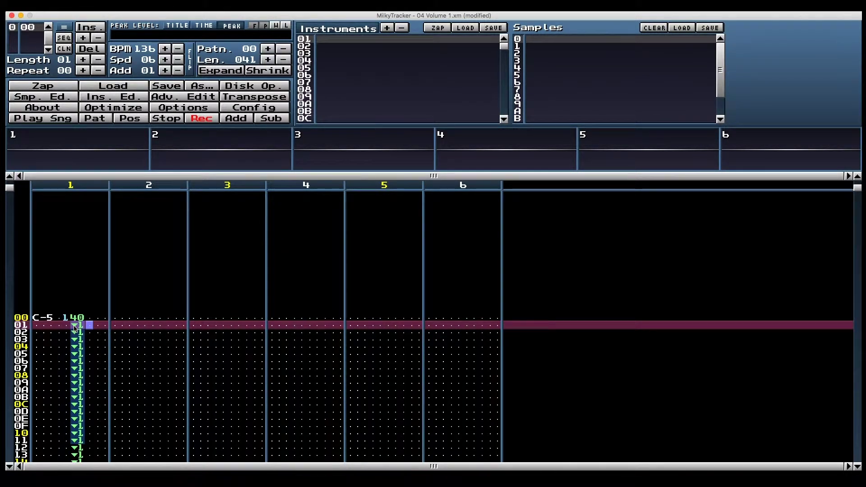
key("e")
key("Right")
key("b")
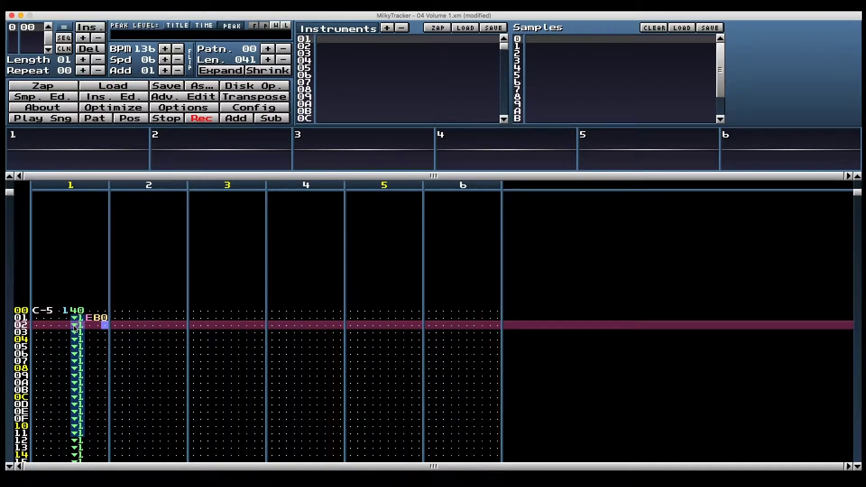
key("1")
key("Up")
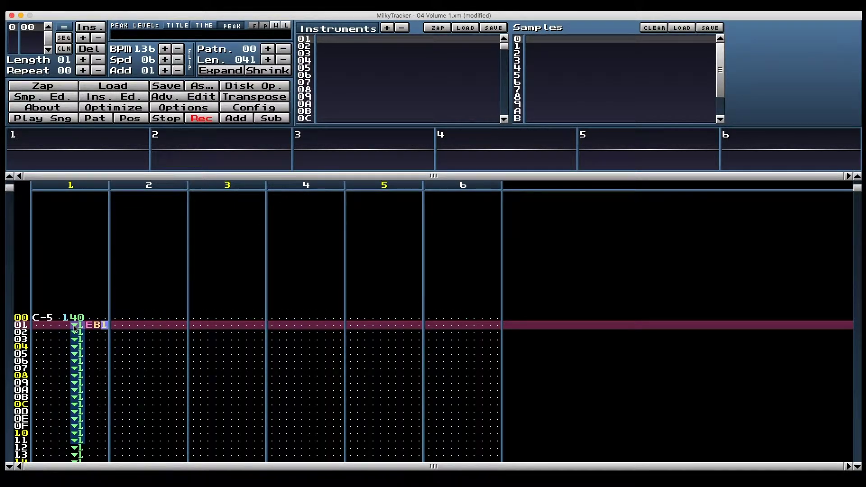
Step: Repeat the EB1 effect from row 01 down to row 0D of channel 1
key("Left")
key("Left")
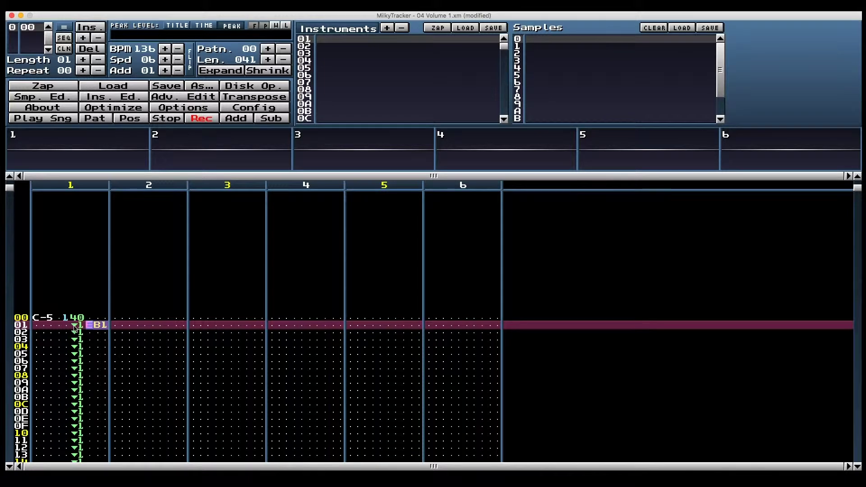
key("alt+1")
key("alt+1")
key("alt+1")
key("alt+1")
key("alt+1")
key("alt+1")
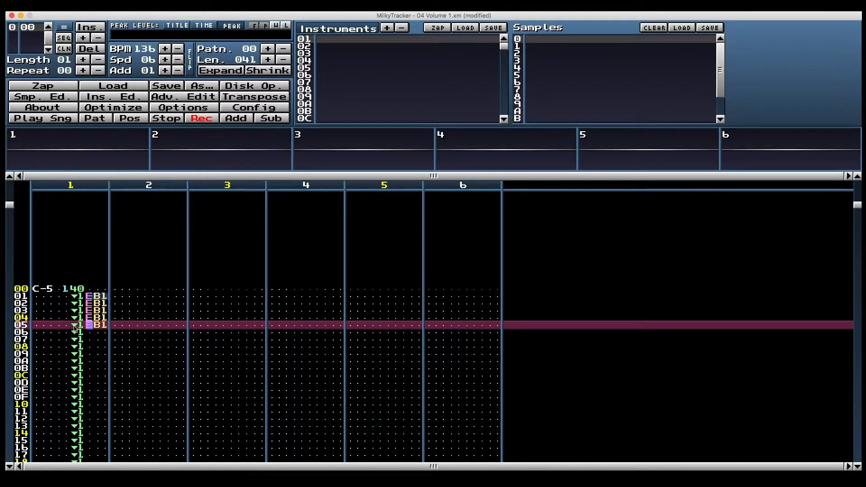
key("alt+1")
key("alt+1")
key("alt+1")
key("alt+1")
key("alt+1")
key("alt+1")
key("alt+1")
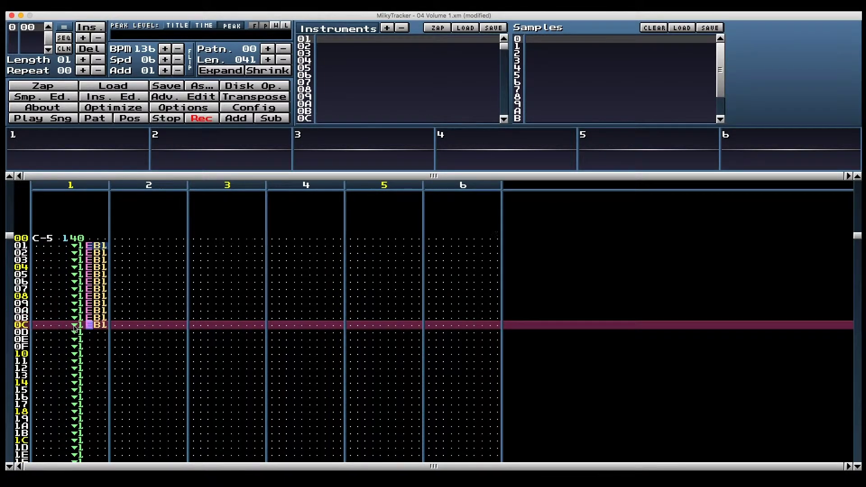
Step: Paste the block of EB1 effects to fill channel 1 down to row 40
key("shift+Down")
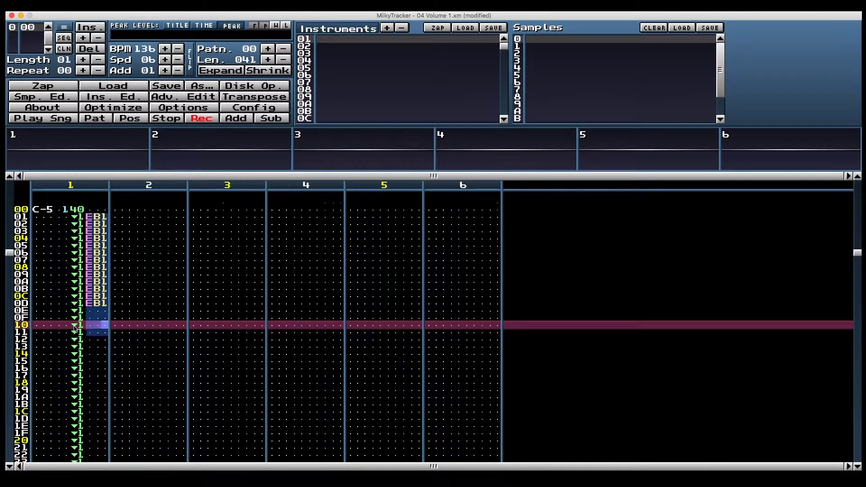
key("ctrl+v")
scroll(75, 328, "up", 5)
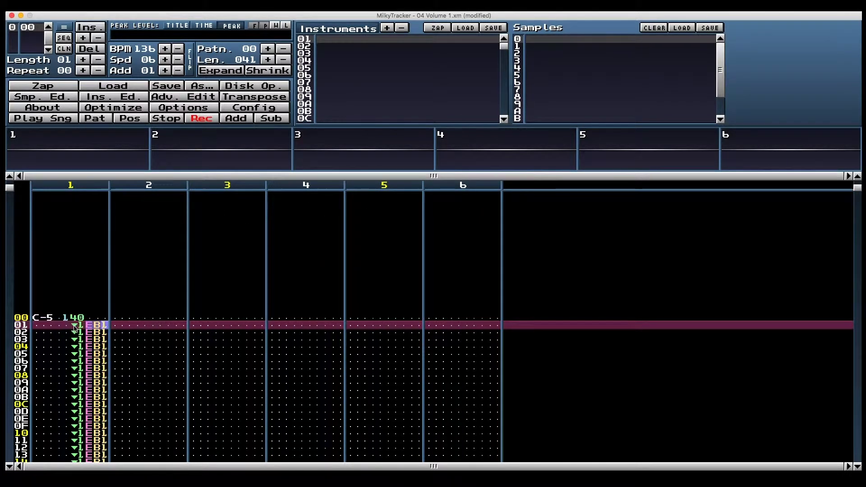
scroll(74, 328, "down", 6)
key("ctrl+v")
scroll(75, 328, "down", 15)
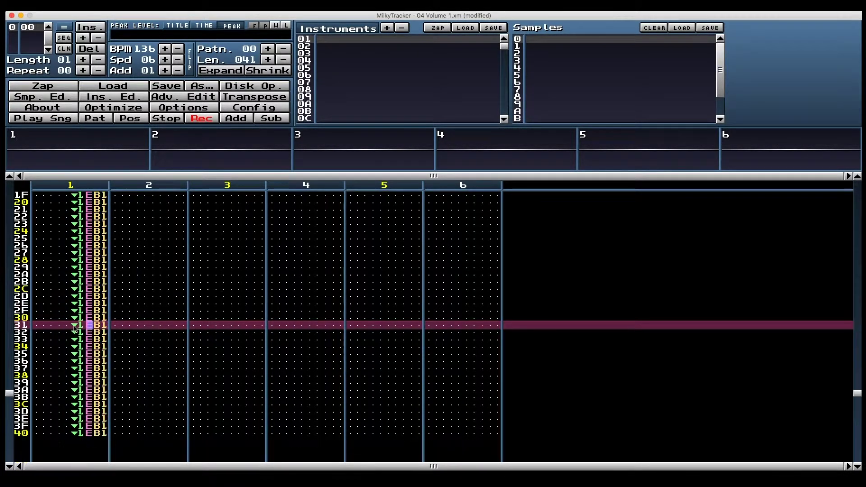
Step: Delete the volume column slides from rows 01 to 40 of channel 1 and play the song
key("shift+Home")
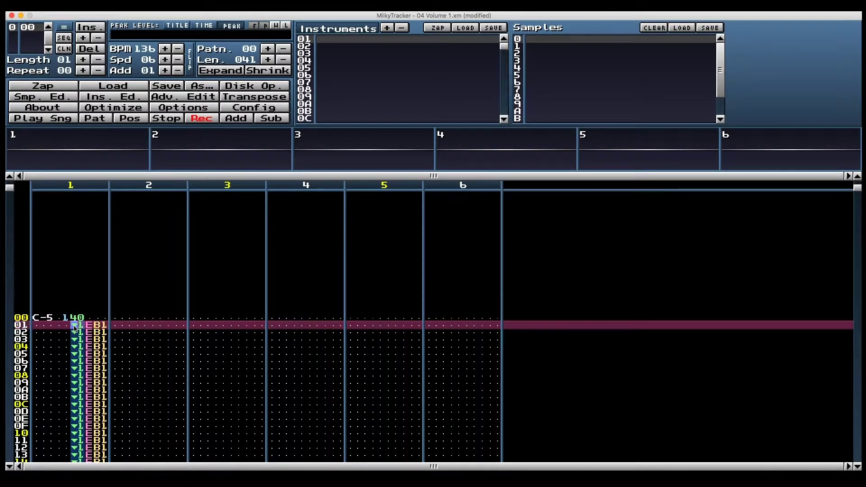
key("Delete")
key("Return")
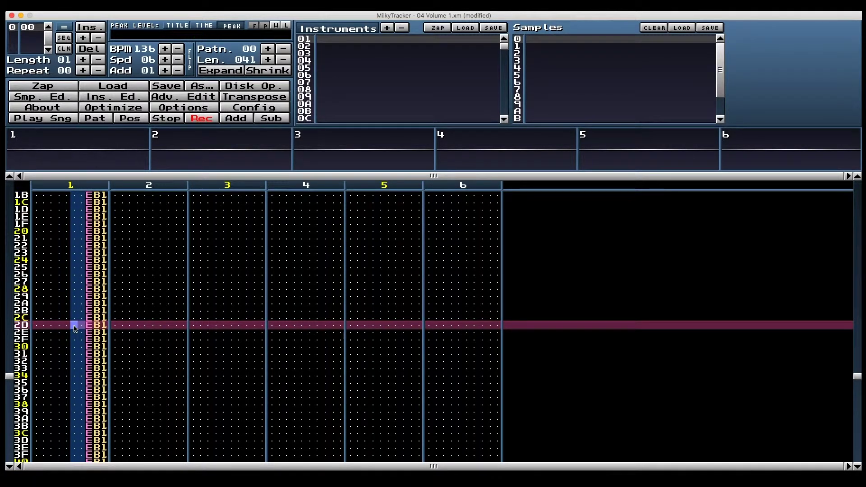
Step: Change the effects on rows 10 to 21 of channel 1 to the upward fine slide EA1
scroll(75, 328, "up", 2)
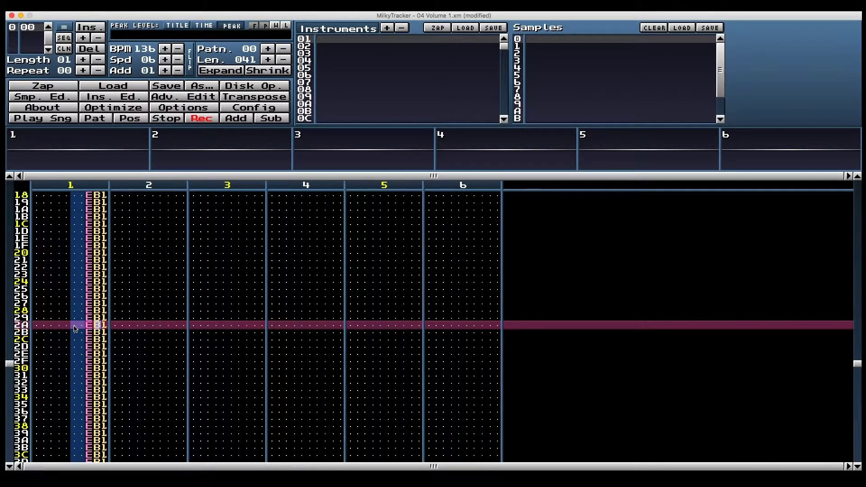
scroll(75, 329, "up", 20)
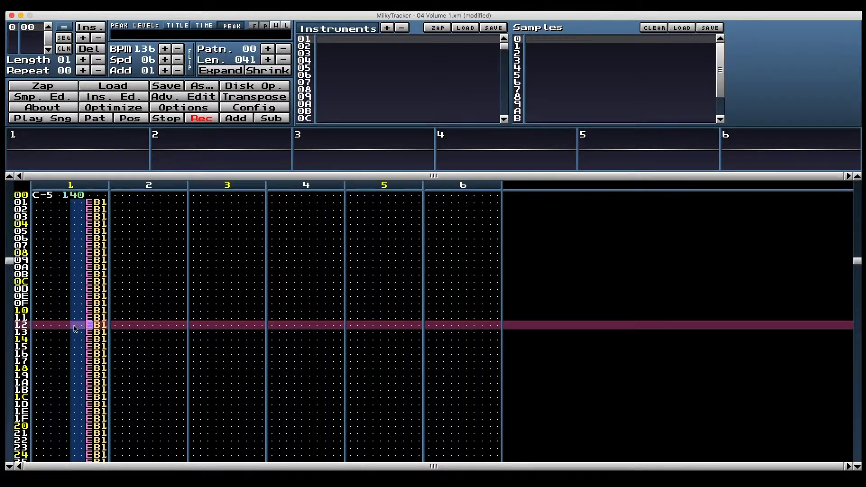
scroll(75, 328, "down", 16)
type("aaaaa")
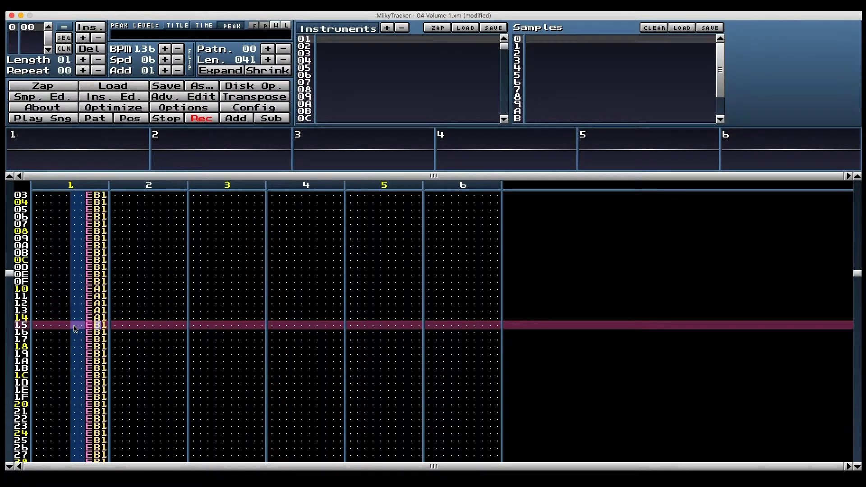
type("a")
scroll(75, 329, "up", 18)
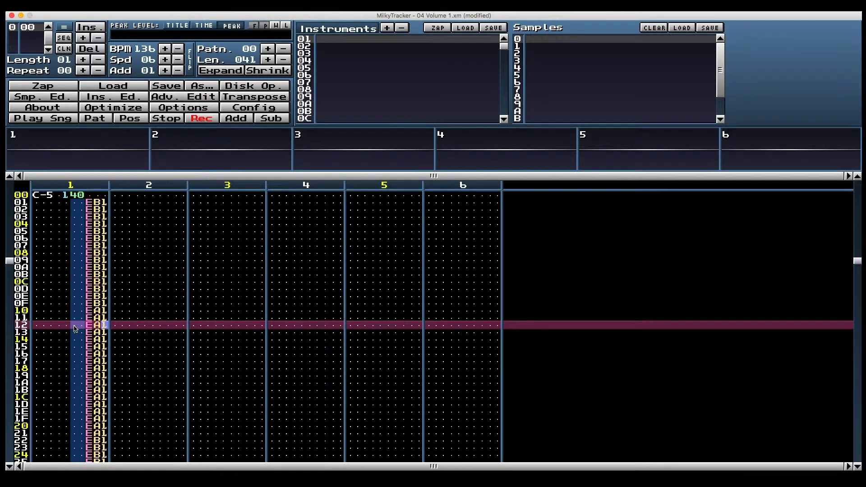
Step: Set the upward fine slides on rows 10 to 1C of channel 1 to EA2 and play the song
type("222222222222")
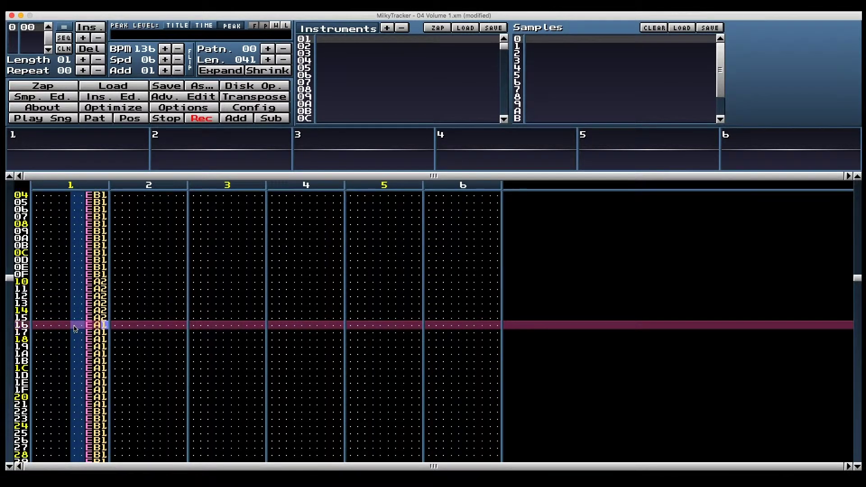
key("Return")
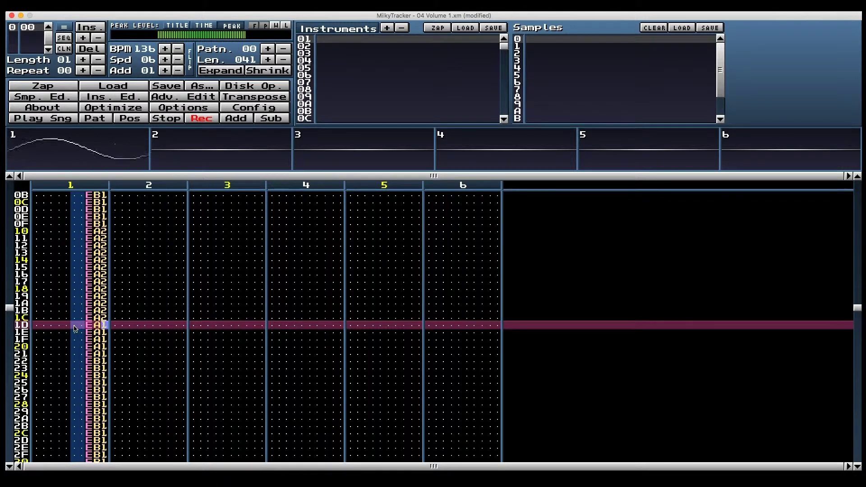
Step: Set the fine slide amount to B on rows 01 to 22 of channel 1, then play and stop the song
key("space")
key("Down")
type("bbbbbbbbbbbbbb")
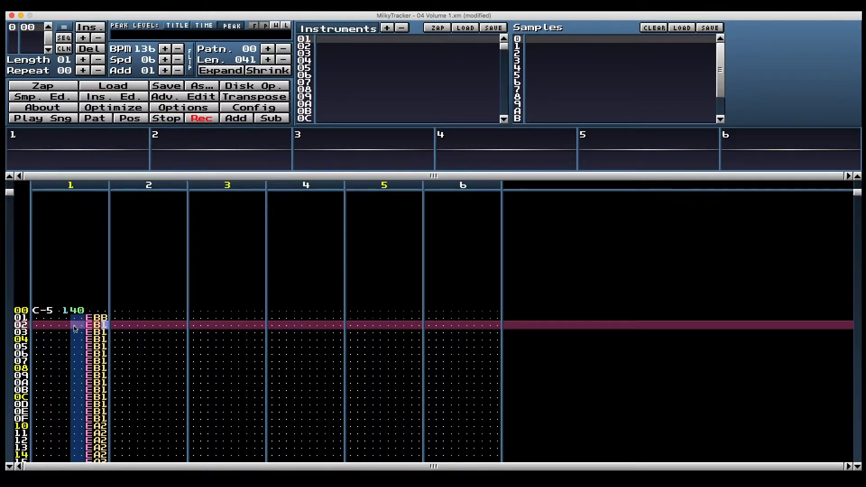
type("bbbbbbbbbbbbbb")
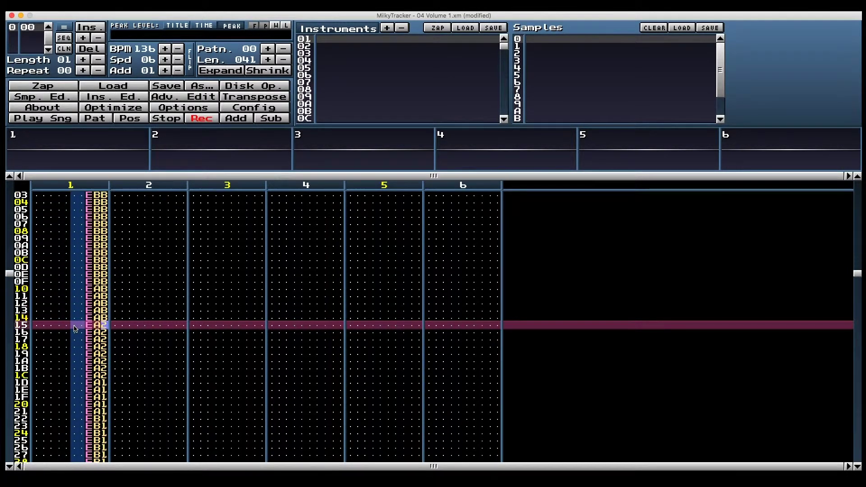
key("Return")
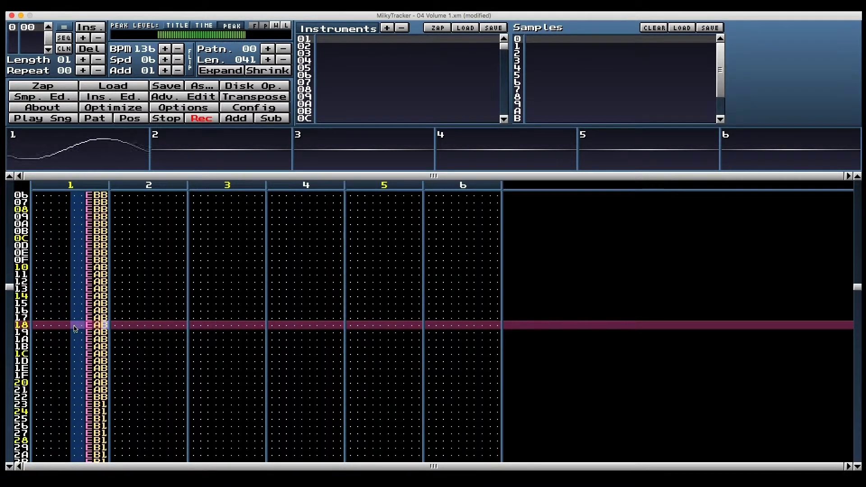
key("space")
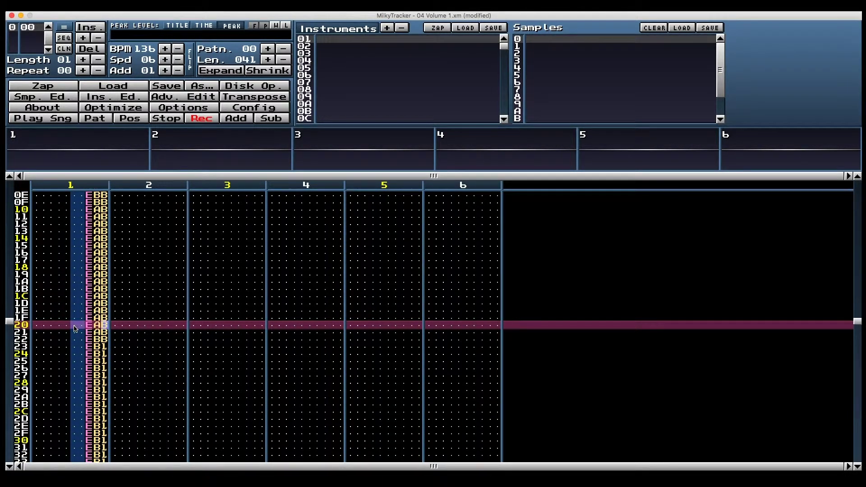
Step: Enter a downward volume slide of amount B in the volume column on row 01 of channel 1
key("Home")
left_click(74, 327)
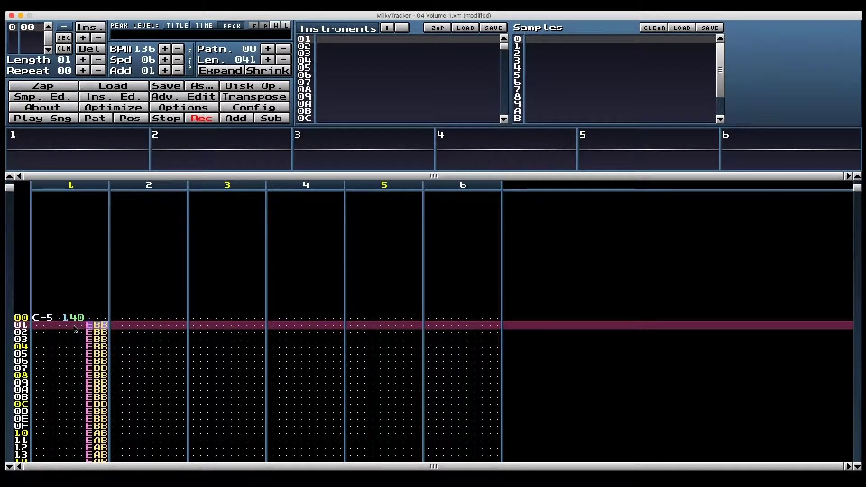
type("db")
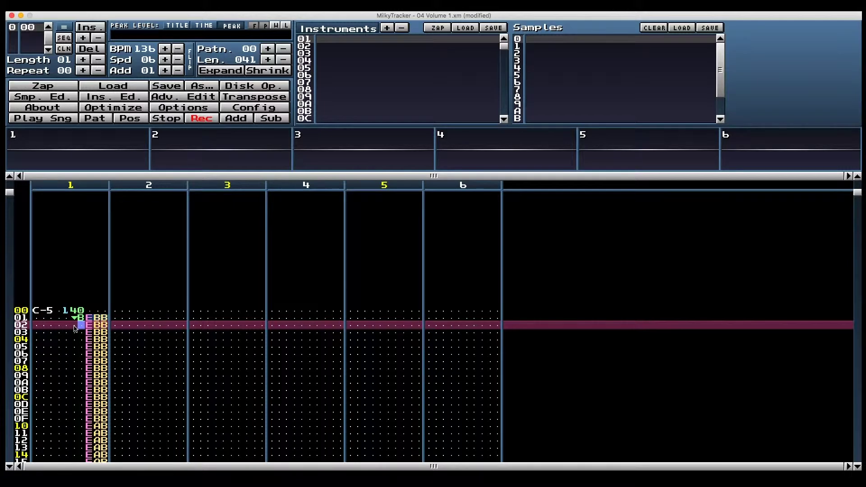
key("Up")
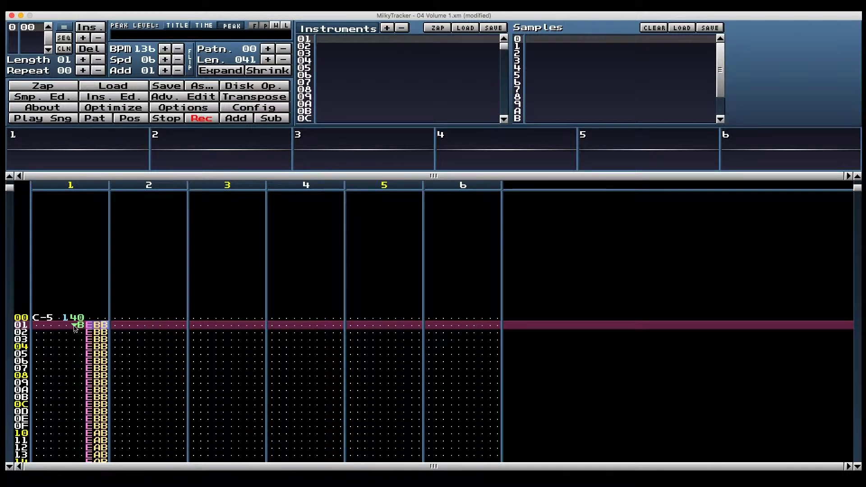
Step: Clear all the EBx and EAx effects from the effect column of channel 1
key("shift+Page_Down")
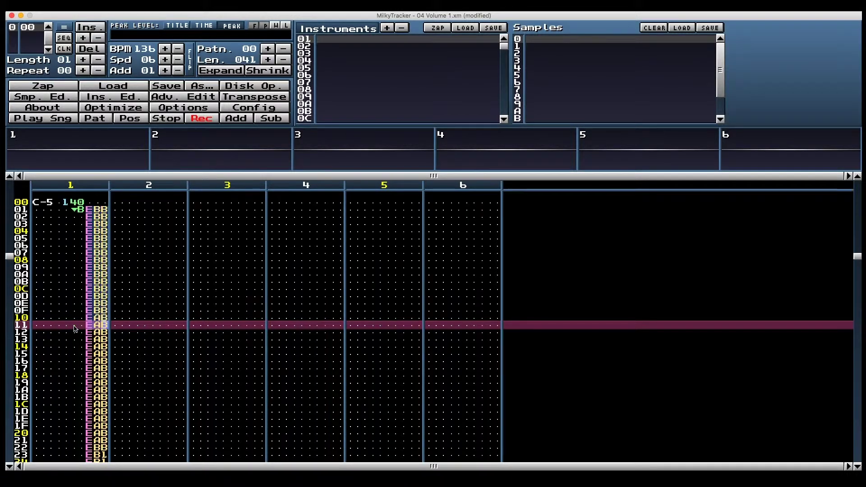
key("Delete")
key("Home")
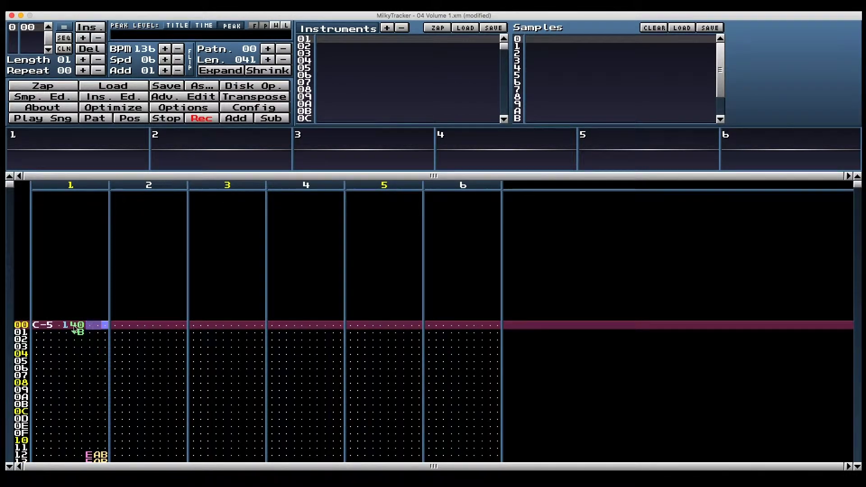
key("Page_Down")
key("End")
key("shift+Home")
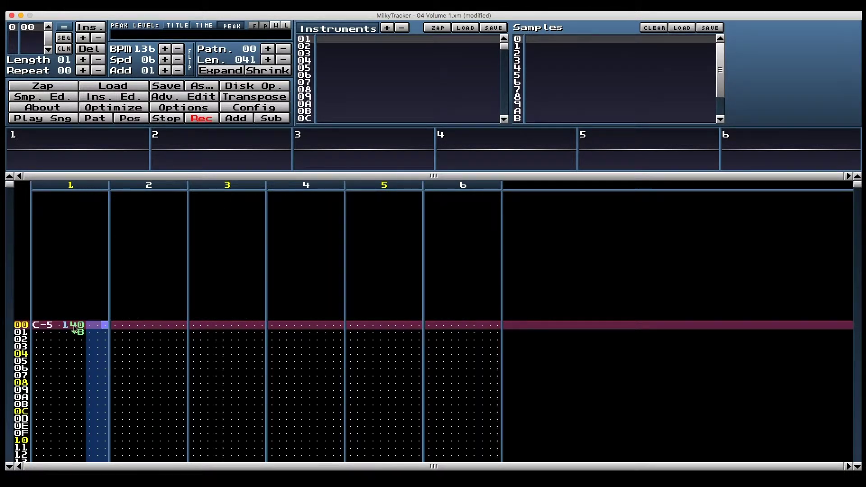
key("Down")
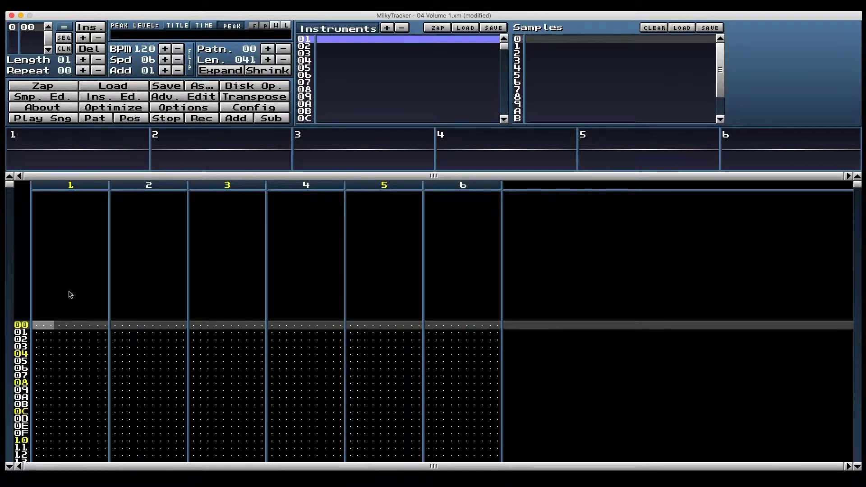
Step: Open the sample editor for instrument 01 and create a new sample 128 samples long
left_click(45, 325)
key("space")
key("space")
key("ctrl+s")
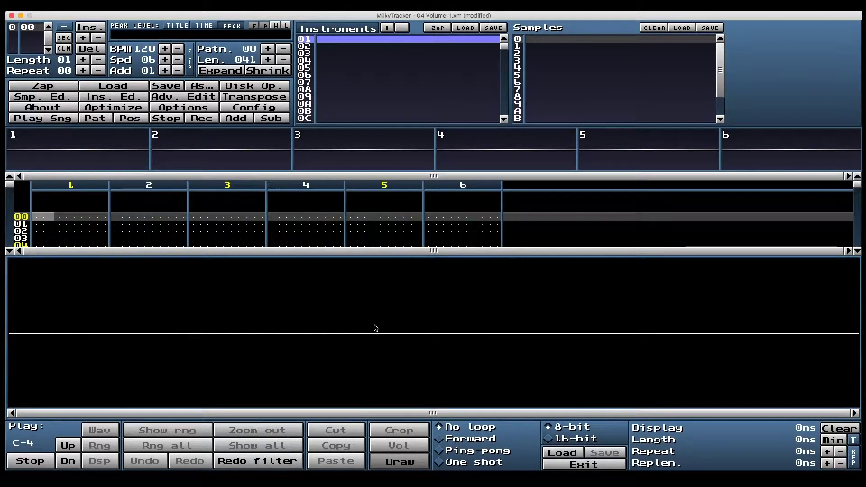
right_click(374, 326)
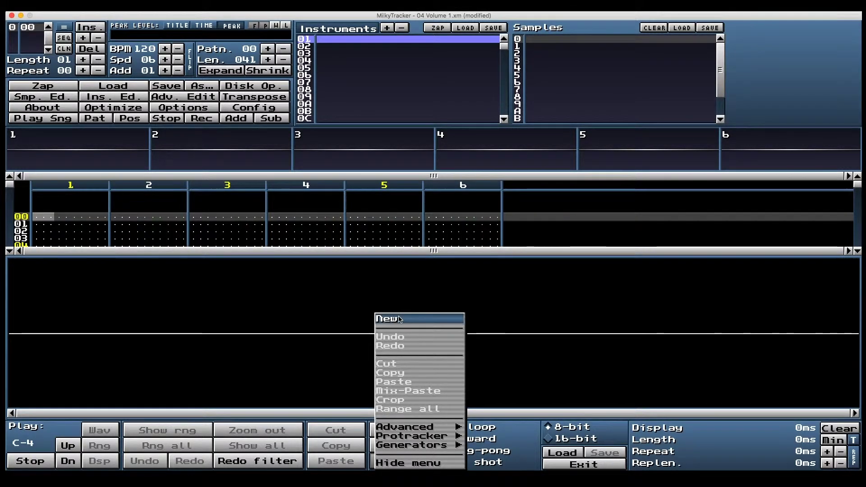
left_click(387, 318)
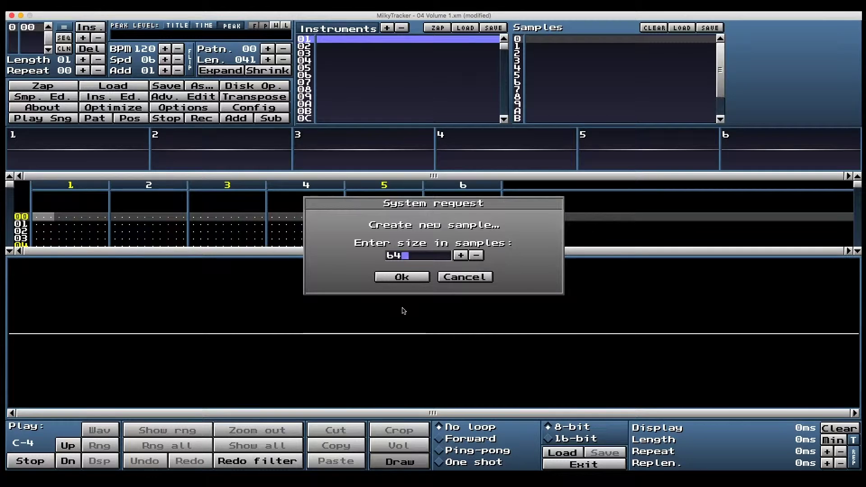
key("BackSpace")
key("BackSpace")
type("128")
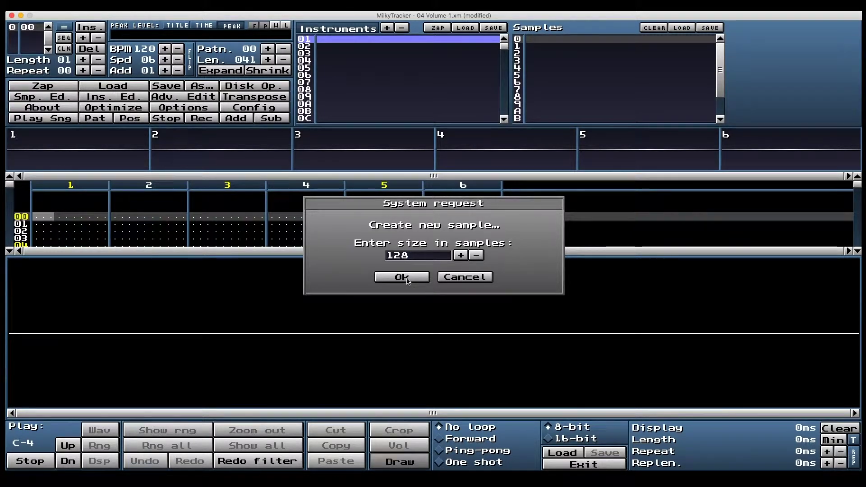
left_click(407, 280)
Step: Generate a triangle waveform in the new sample at 50% volume with two periods
right_click(398, 315)
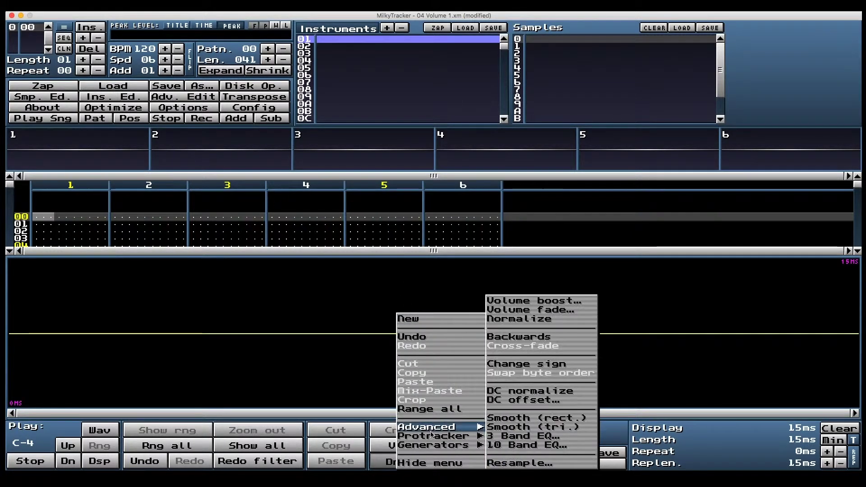
mouse_move(429, 446)
left_click(519, 445)
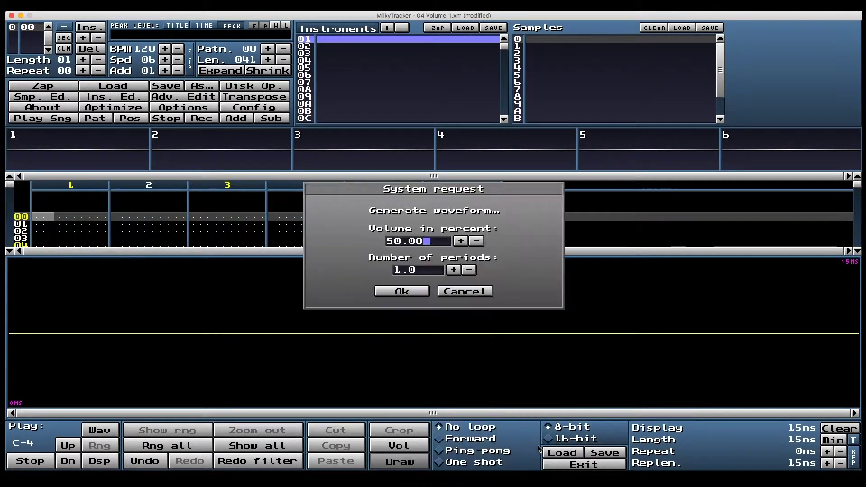
left_click(448, 270)
left_click(397, 292)
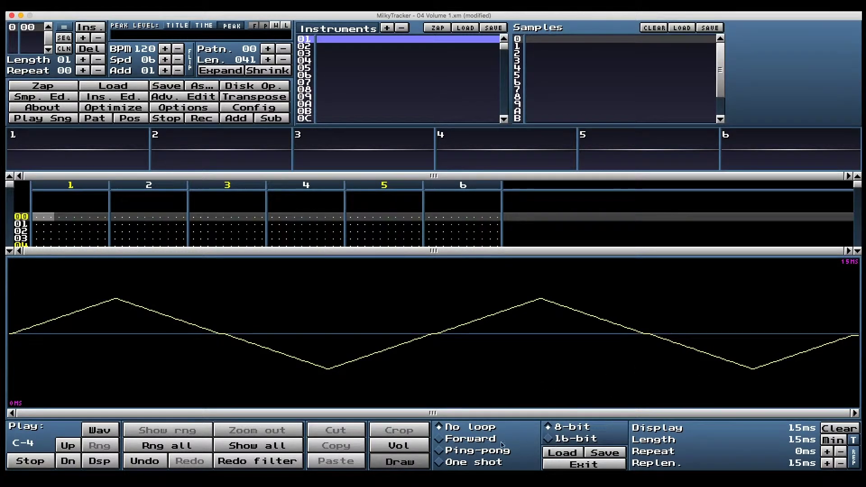
Step: Loop the triangle sample forward and draw small kinks into its slopes while auditioning it, then return to the pattern
left_click(440, 440)
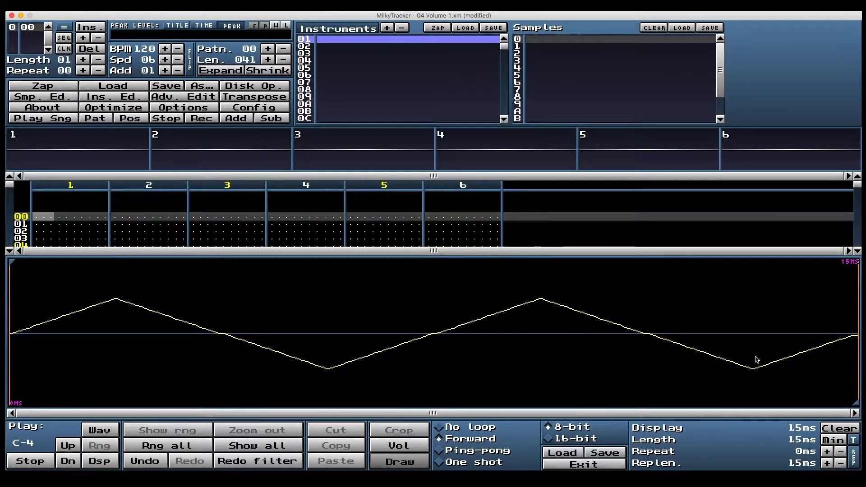
key("z")
key("z")
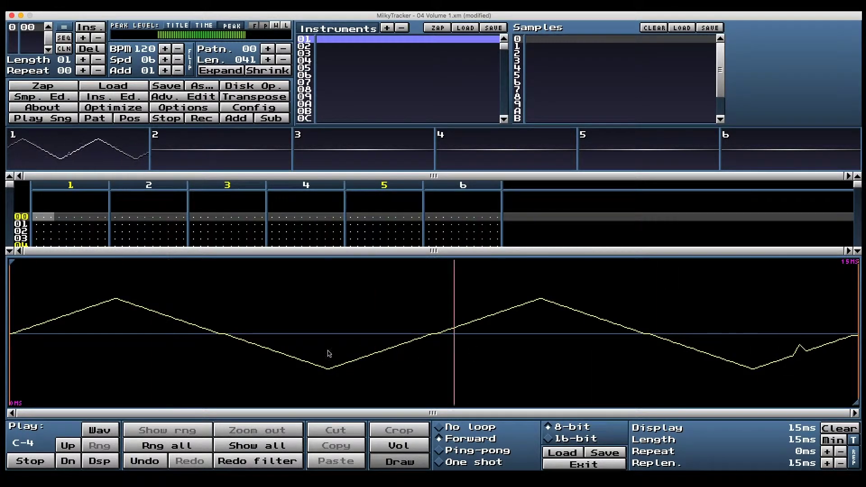
left_click_drag(158, 309, 159, 318)
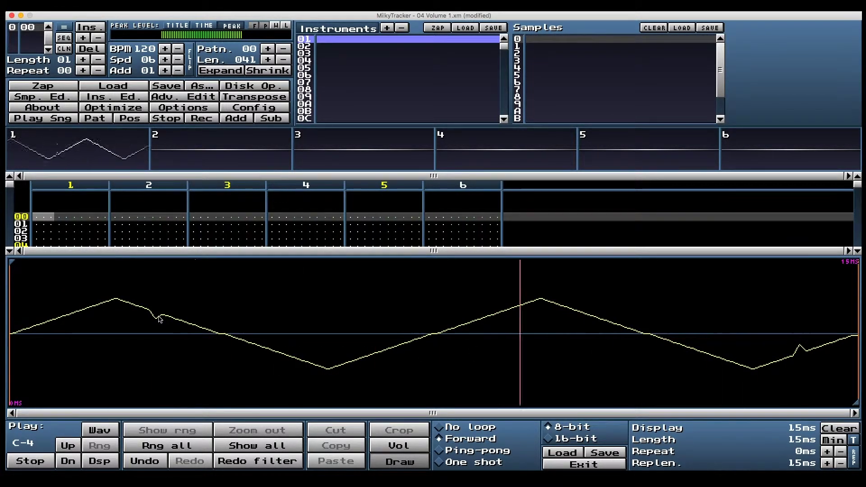
key("ctrl+s")
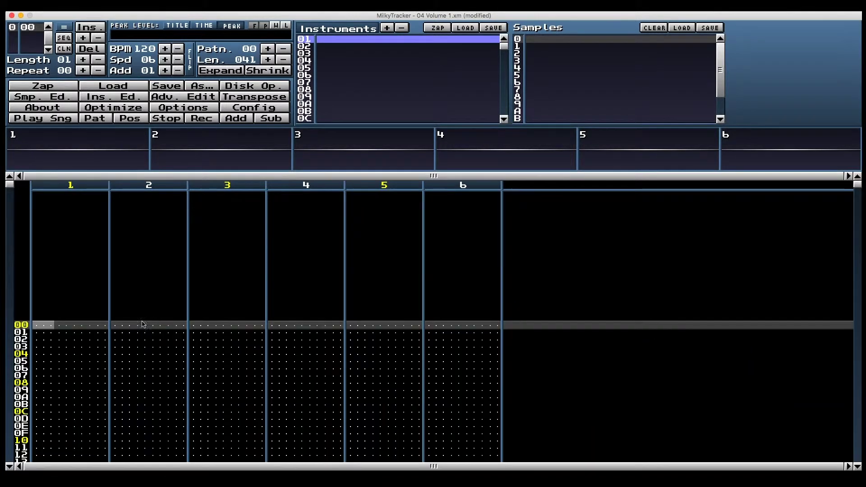
Step: Enter note C-5 with instrument 1 and volume 40 on row 00 of channel 1
left_click(47, 325)
key("space")
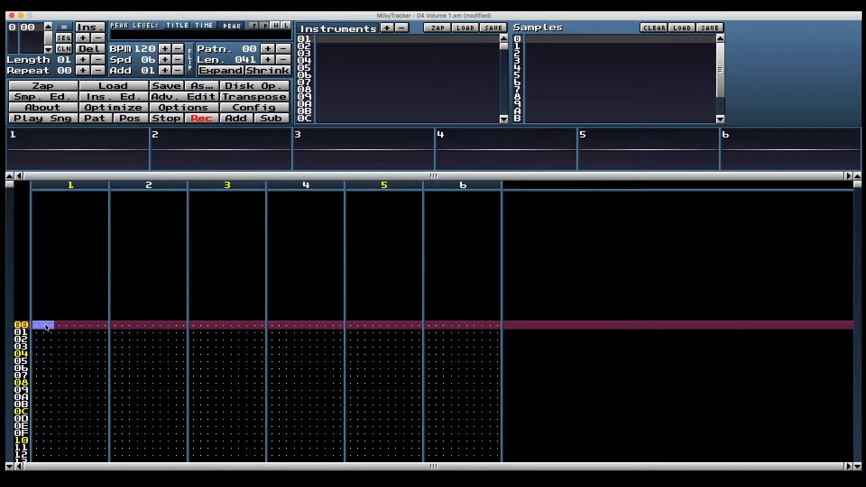
key("z")
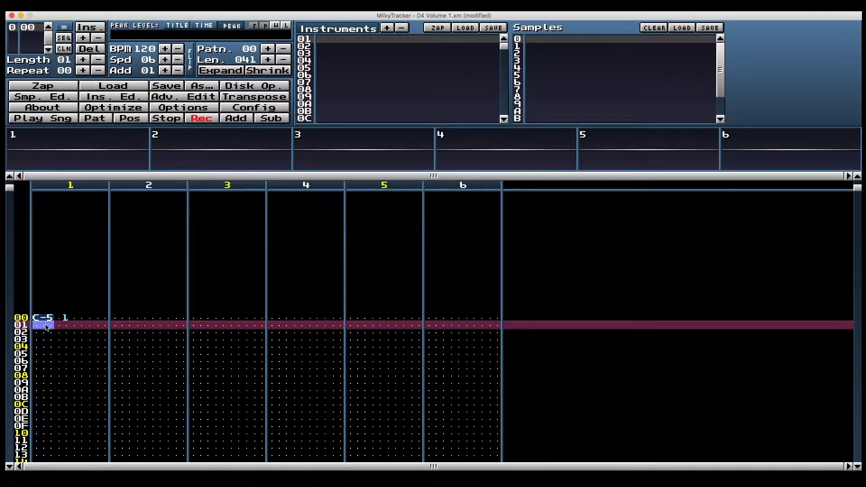
key("Right")
key("Up")
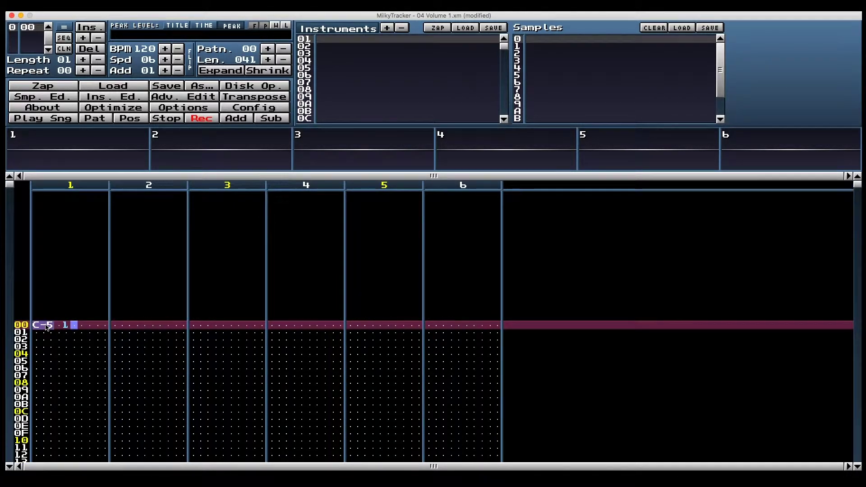
type("40")
key("Down")
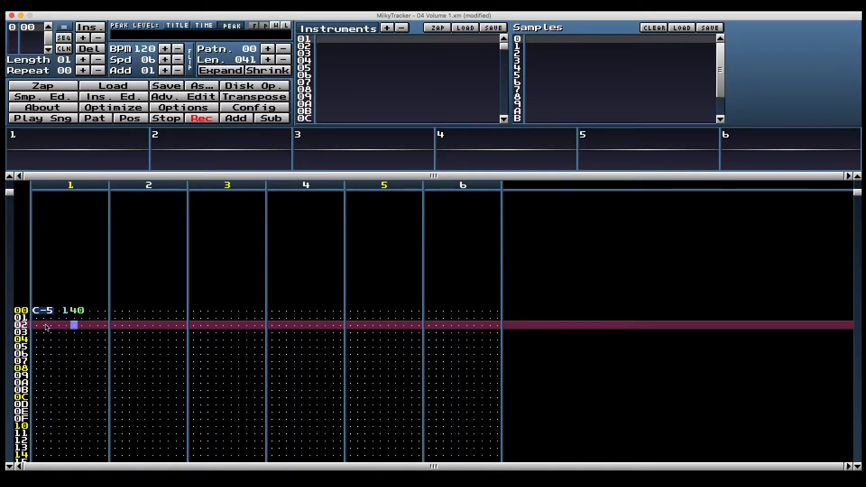
Step: Enter volume 00 on row 02 of channel 1 and change the row 00 note to C-6
type("00")
key("Up")
key("Left")
key("Left")
key("Up")
key("Up")
key("q")
Step: Alternate volumes 40 and 00 on every second row from 04 to 1A of channel 1, then play and stop the song
key("Down")
key("Right")
key("Right")
key("Down")
key("Down")
key("4")
key("Down")
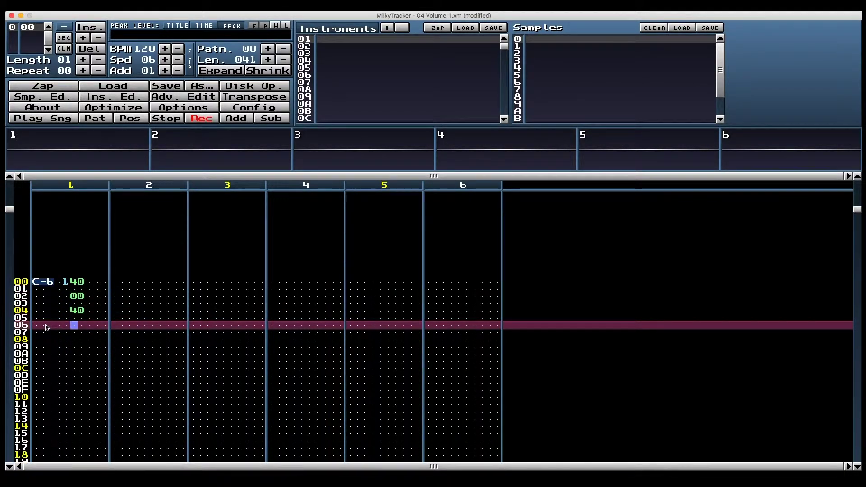
key("0")
key("Down")
key("4")
key("Down")
key("0")
key("Down")
key("4")
key("Down")
key("0")
key("Down")
key("4")
key("Down")
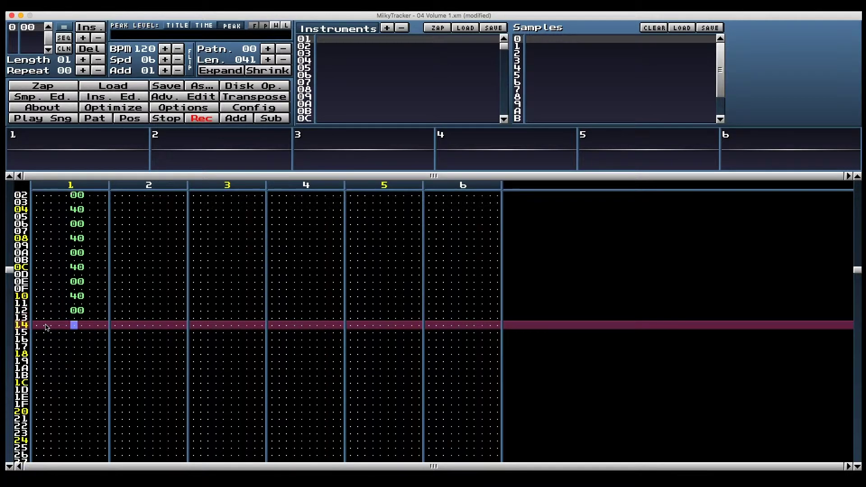
key("0")
key("Down")
key("4")
key("Down")
key("0")
key("Down")
key("Return")
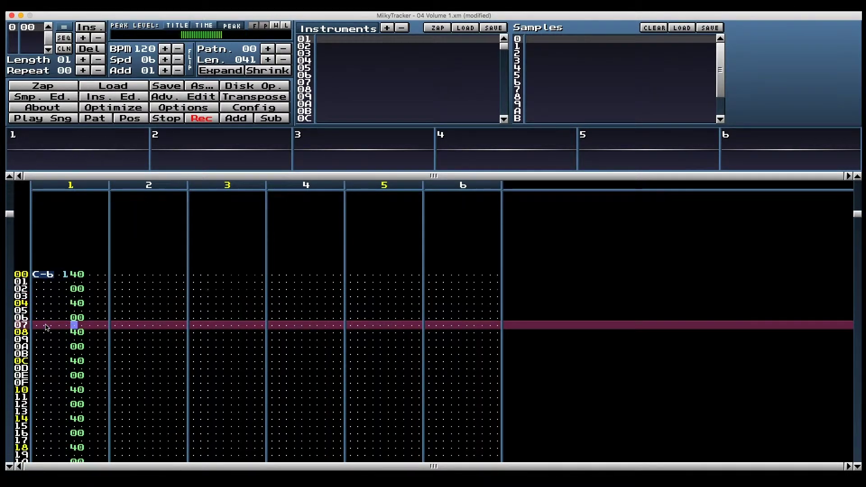
key("space")
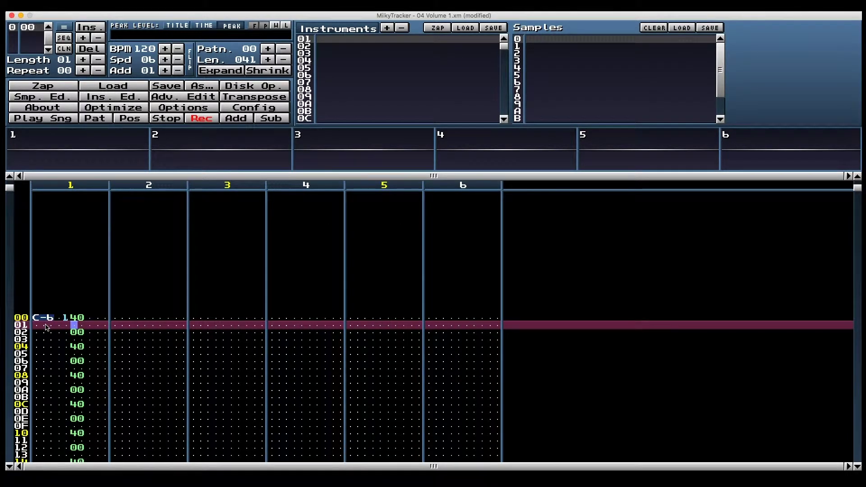
Step: Enter volume 10 on row 01 of channel 1 and listen to the result
key("1")
key("Down")
key("Return")
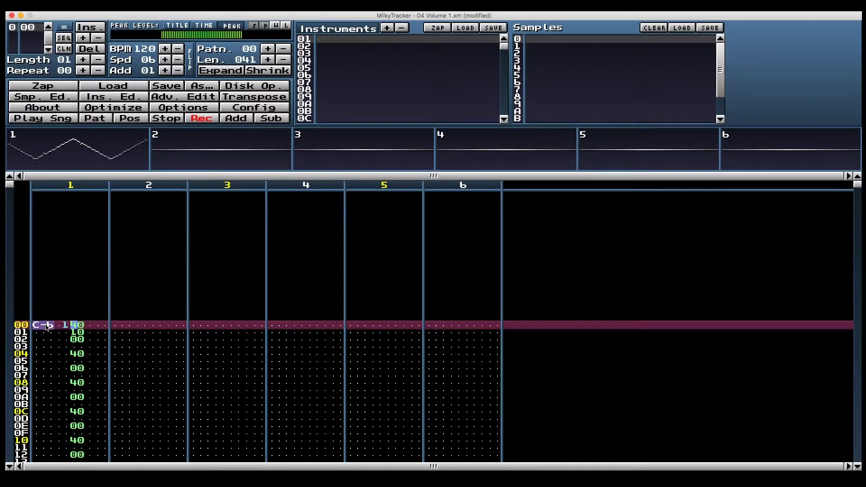
key("space")
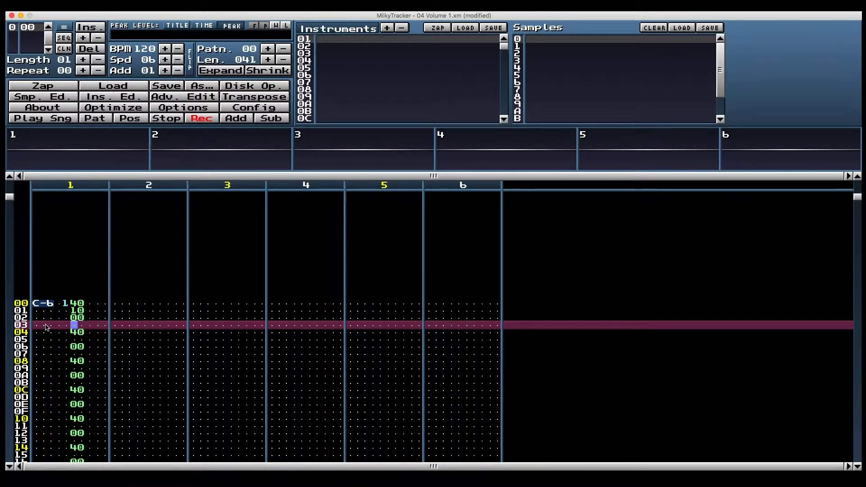
key("Return")
key("space")
Step: Enter volume 10 on rows 03, 05 and 07 of channel 1, playing the song to check the volume steps
key("1")
key("Up")
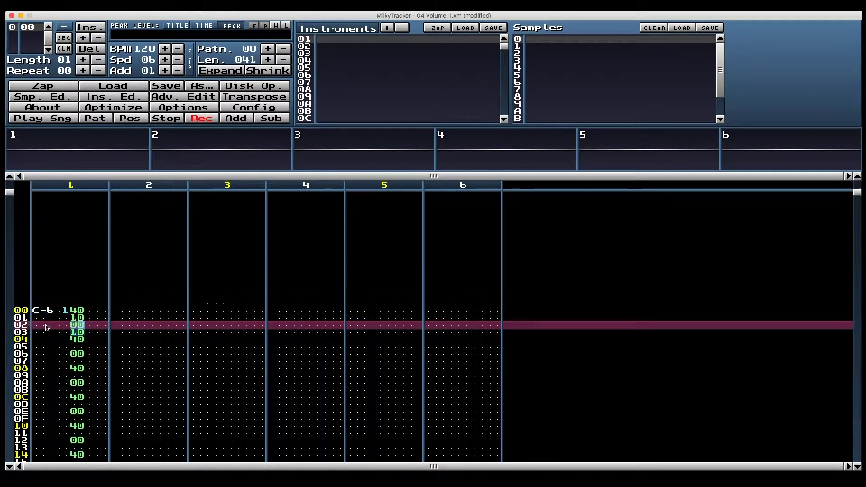
key("Return")
key("1")
key("space")
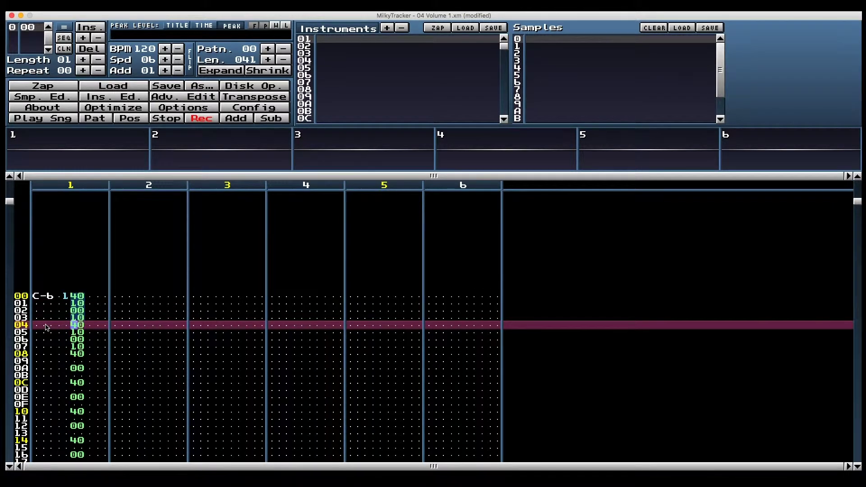
key("Return")
key("space")
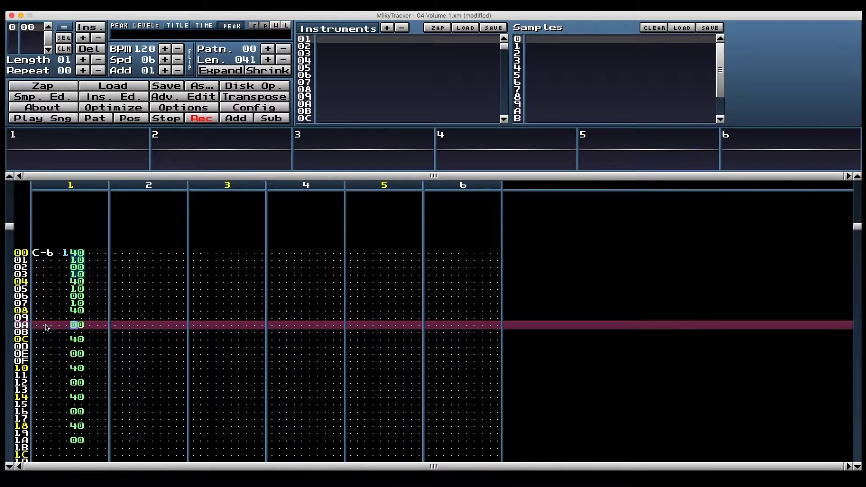
Step: Set the volume to 00 on row 09 and 0F on row 0A of channel 1, then play and stop the song
key("Up")
key("Left")
type("00")
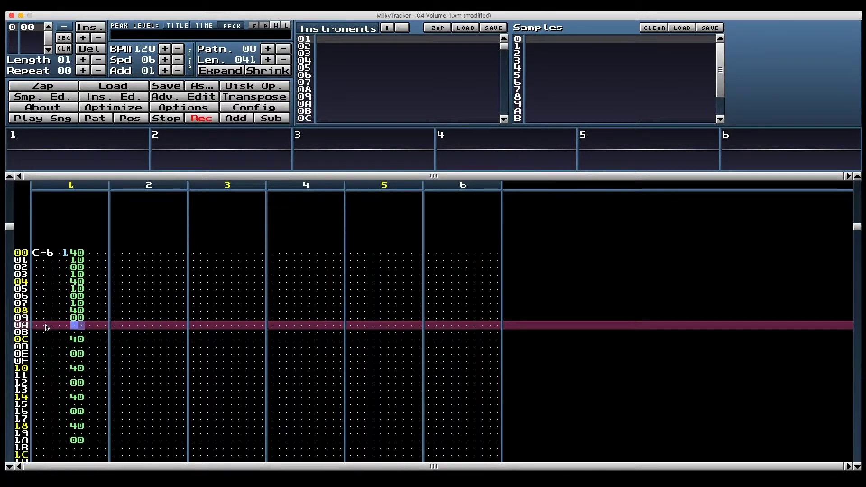
type("0F")
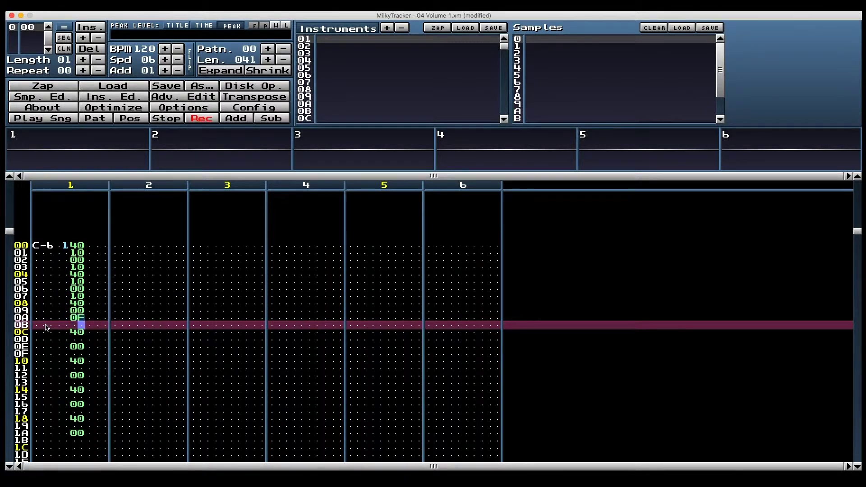
key("Down")
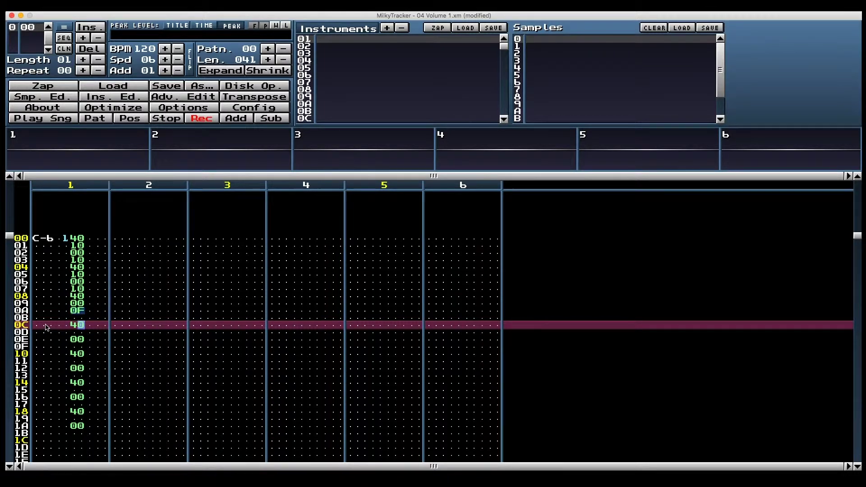
key("ctrl+Return")
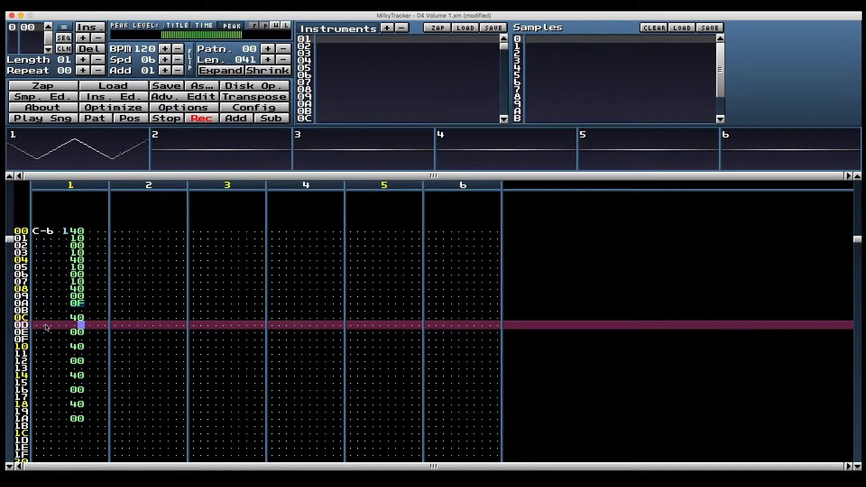
key("space")
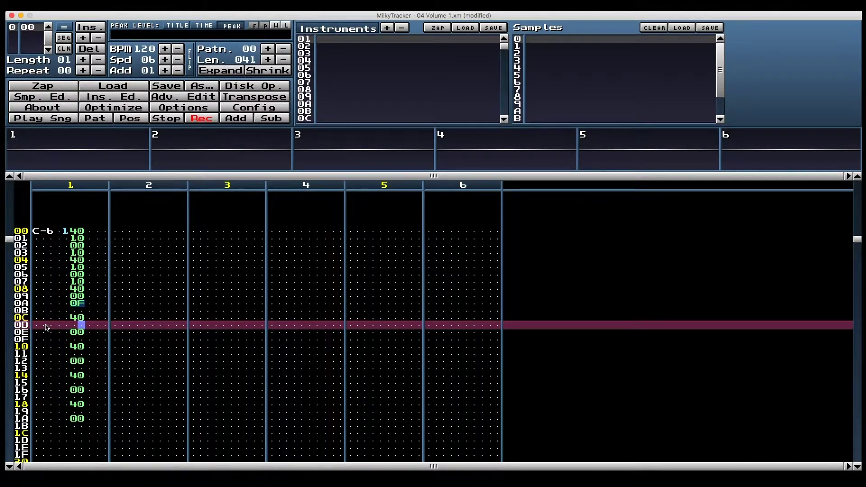
Step: Enter volumes 30, 20 and 10 on rows 0D to 0F, and repeat the volume values of rows 00 to 0F on rows 10 to 1F
type("30201")
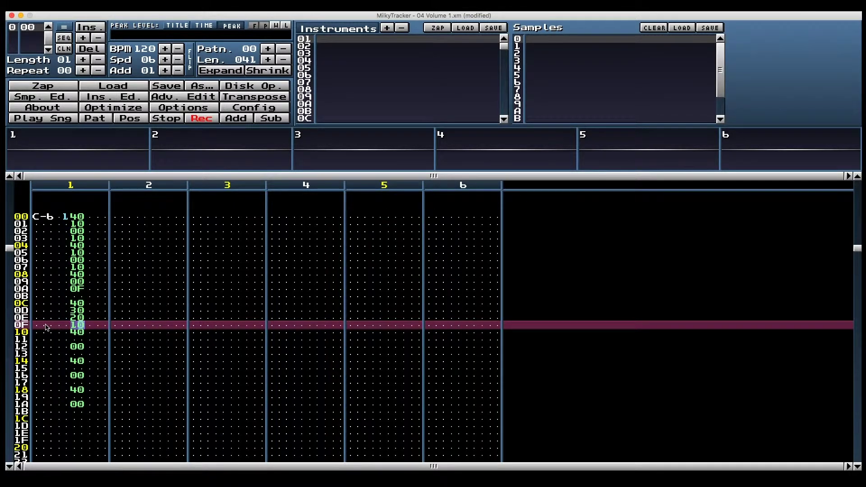
key("Home")
key("Page_Down")
type("40100010")
key("ctrl+Return")
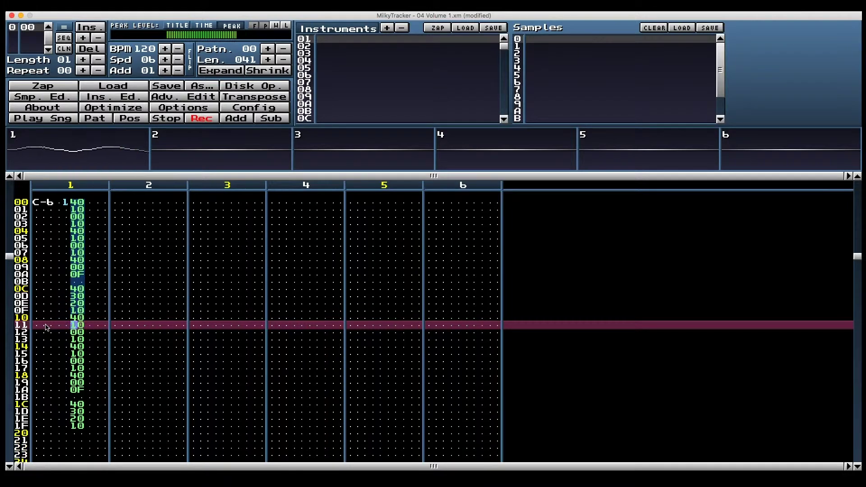
key("space")
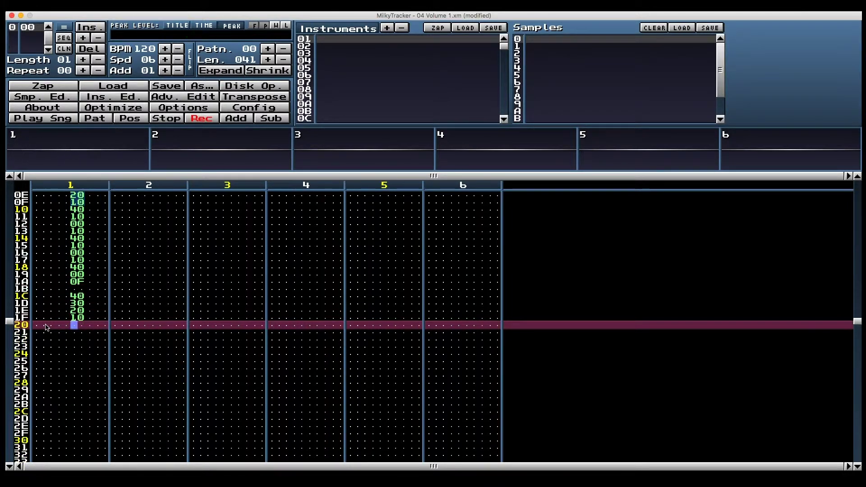
Step: Set the volume on row 06 of channel 1 to 0F
key("Home")
key("Down")
key("Down")
key("Down")
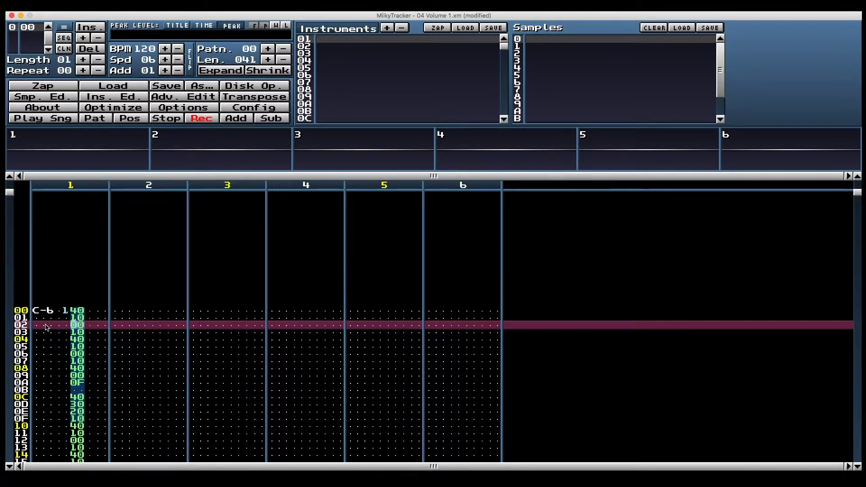
key("Down")
key("Down")
key("Down")
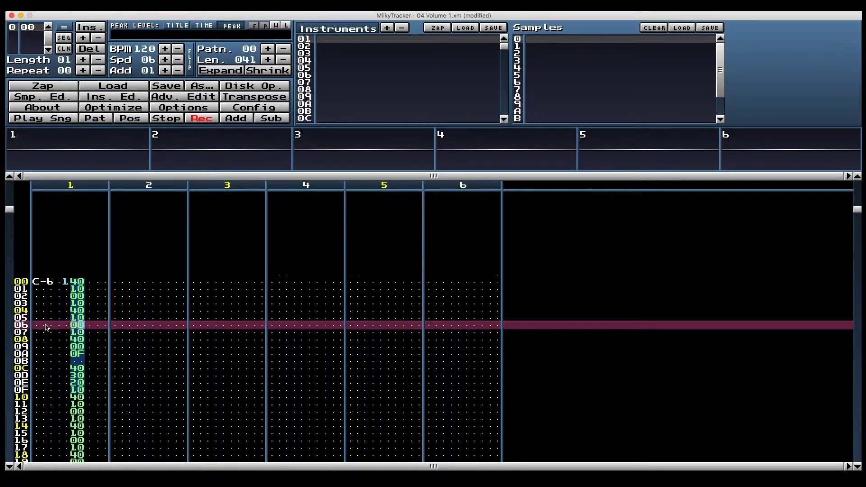
key("Down")
key("Down")
key("Down")
key("Down")
key("Down")
key("Down")
key("Down")
key("Down")
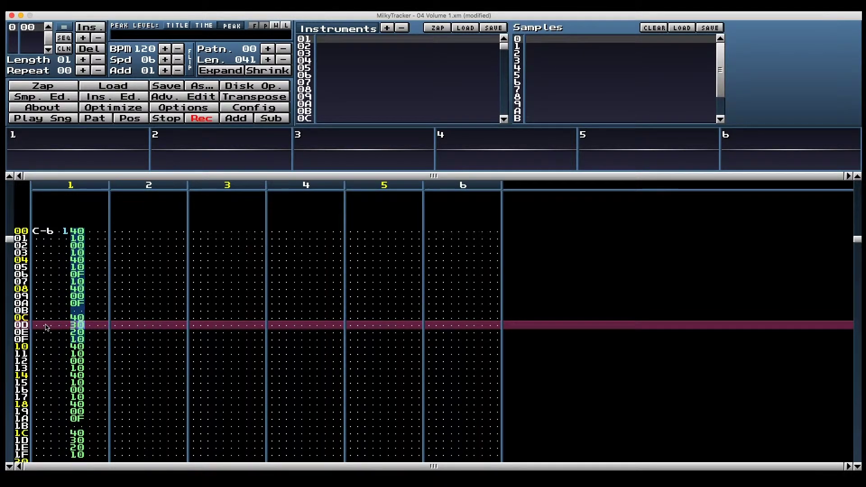
Step: Set the volume on row 0D of channel 1 to 10 and on row 0E to 2F, then play and stop the song
key("Up")
key("Up")
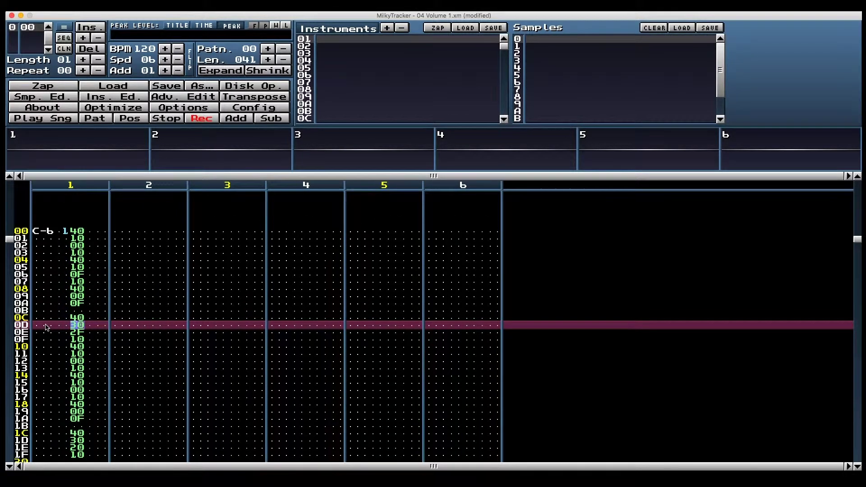
key("Down")
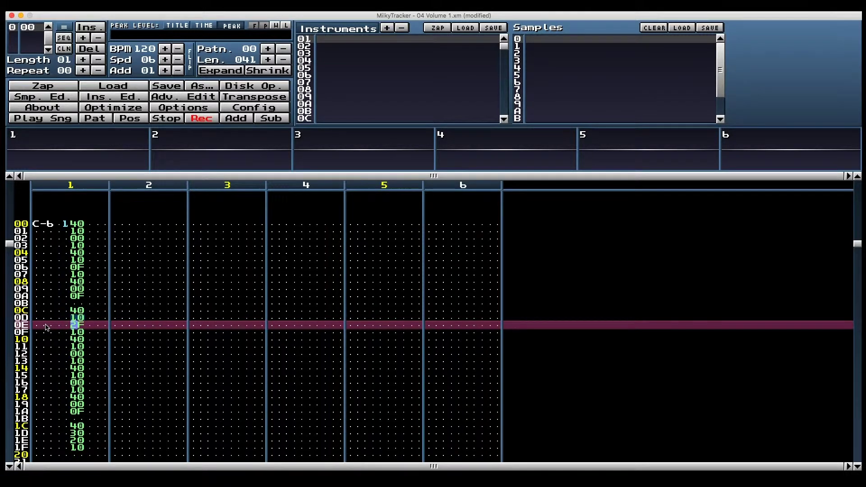
key("Return")
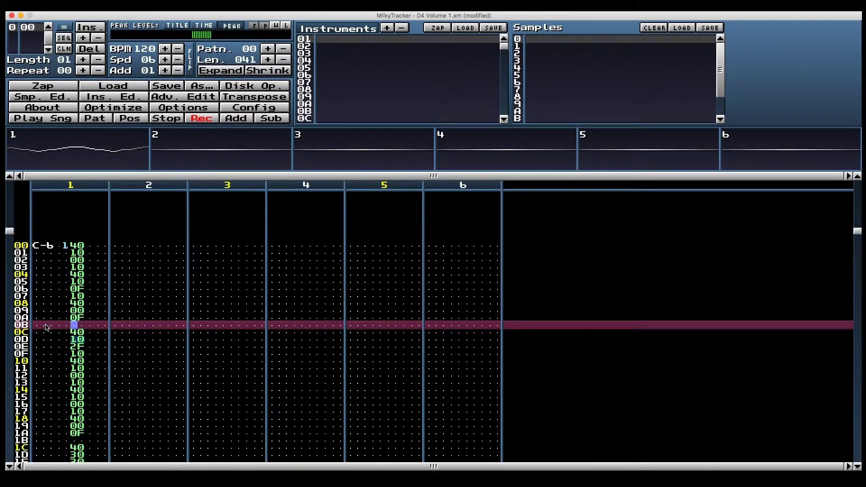
key("space")
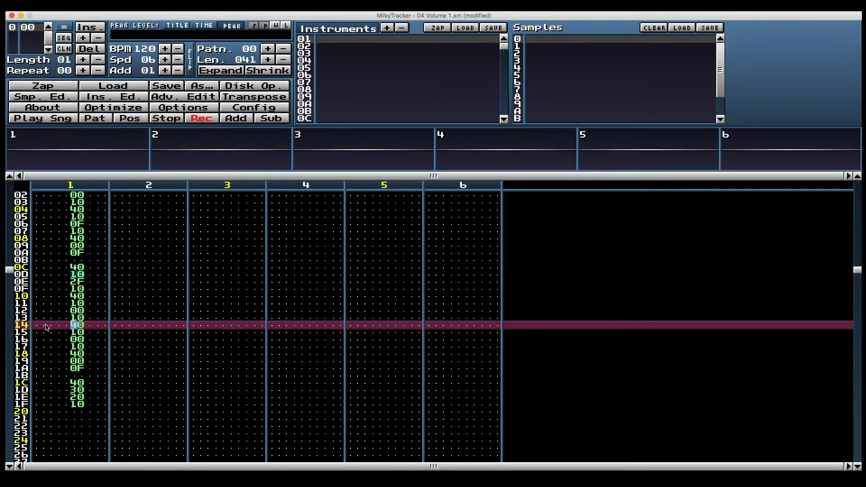
Step: Try volume 0F on row 0E of channel 1, change it to 01, and play the song
key("Up")
key("Up")
key("Up")
type("0")
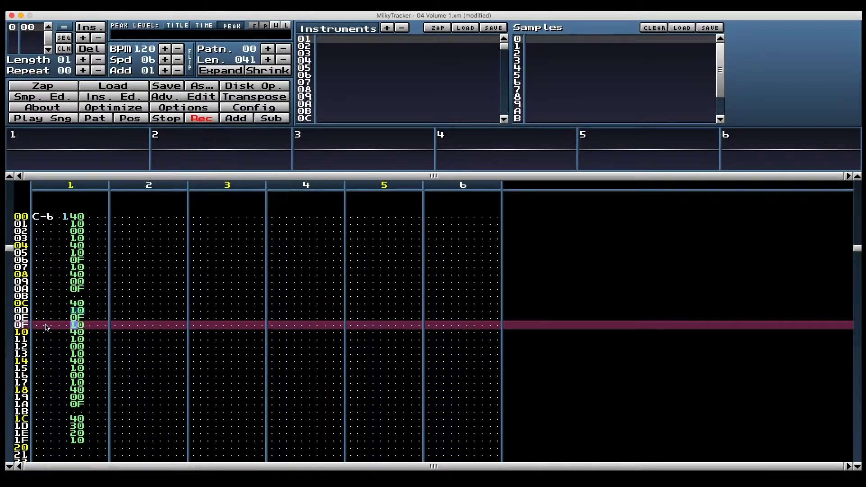
key("Up")
key("Right")
type("a")
key("Return")
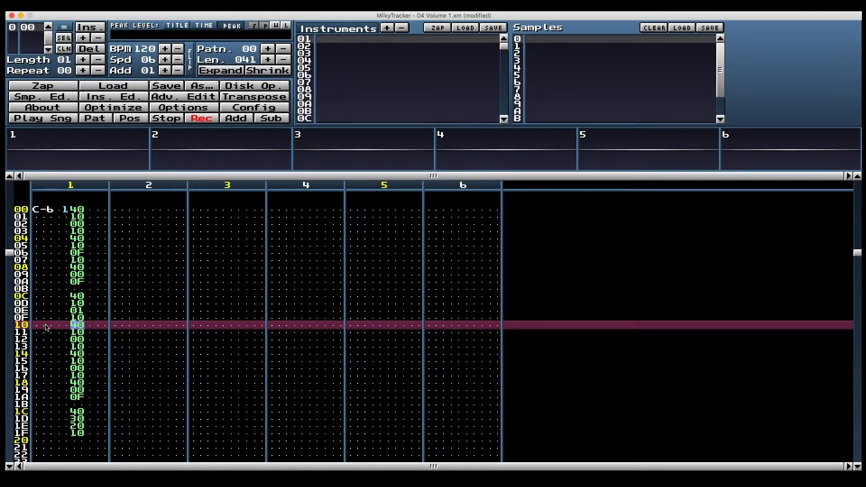
Step: Clear the volumes on rows 10 and 14 of channel 1, set row 11 to 30, then play and stop the song
key("Delete")
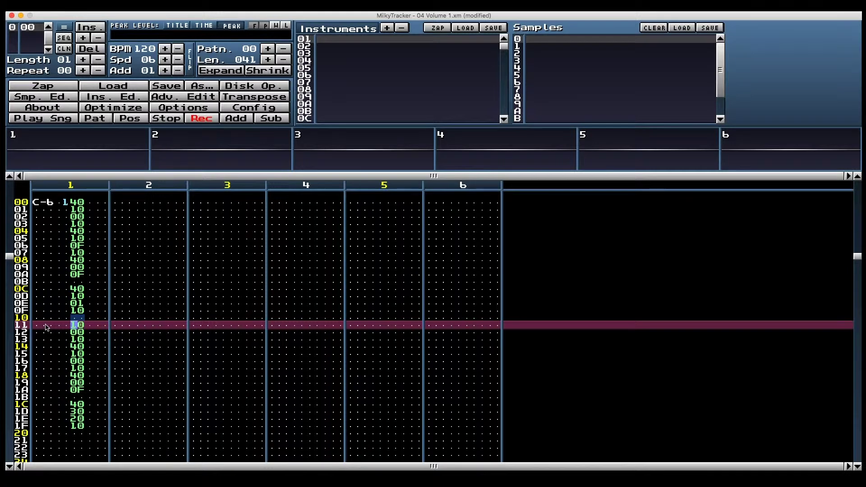
type("3")
key("Down")
key("Down")
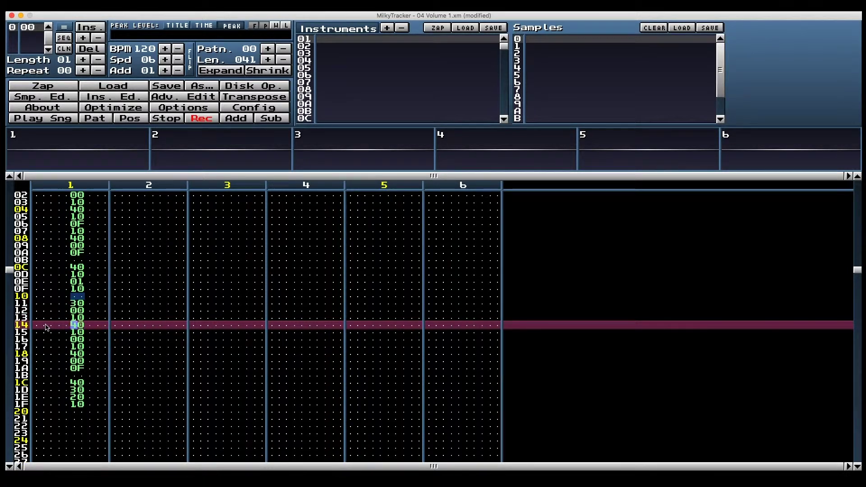
key("Delete")
key("Return")
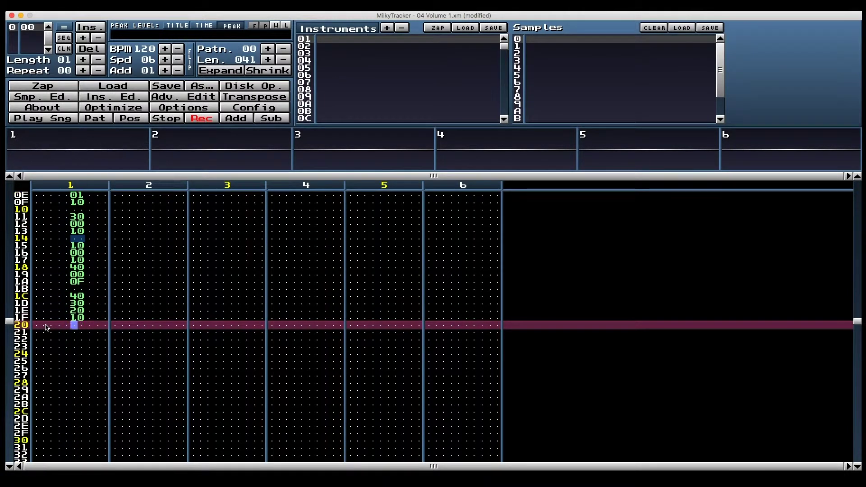
key("space")
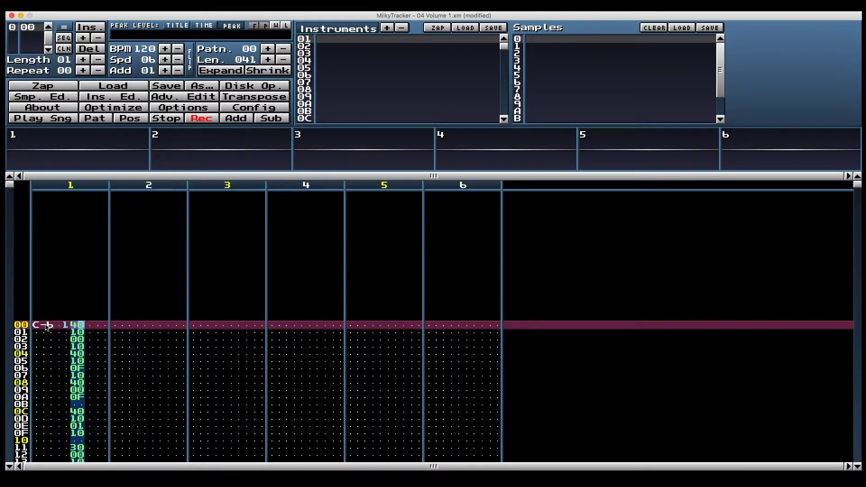
Step: Paste the volume values of rows 00 to 1F onto rows 20 to 3F of channel 1, then play and stop the song
key("Page_Down")
key("Page_Down")
key("Page_Down")
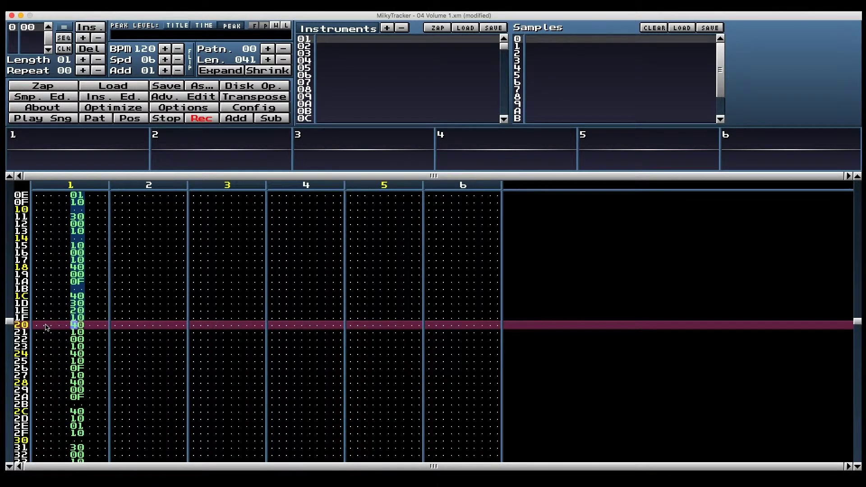
key("Return")
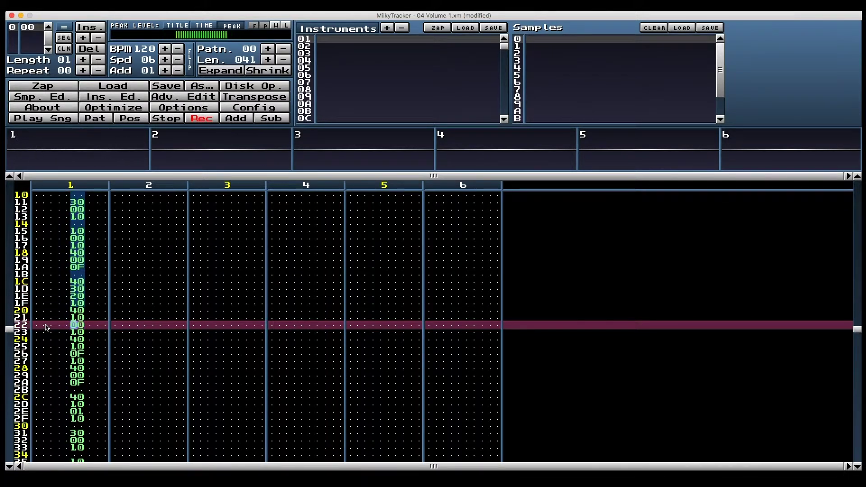
key("space")
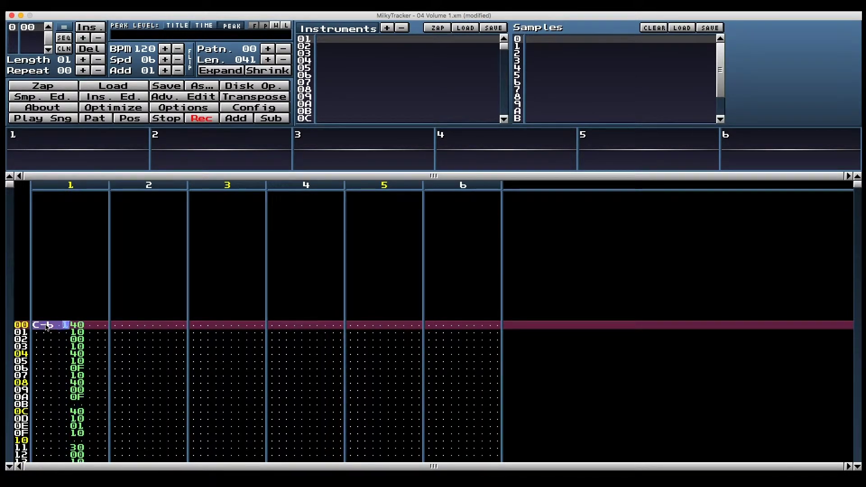
Step: Copy all of channel 1 into channel 2 and change the note on row 00 of channel 2 to F-5
key("shift+End")
key("ctrl+c")
key("Home")
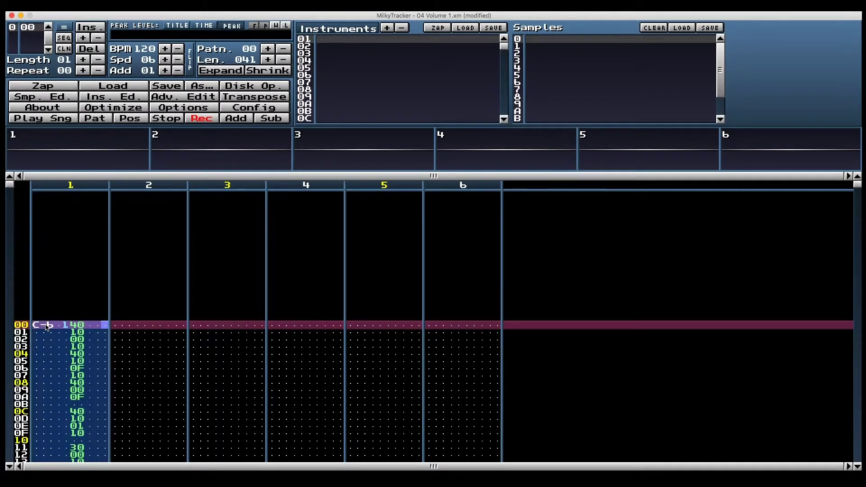
key("Tab")
key("ctrl+v")
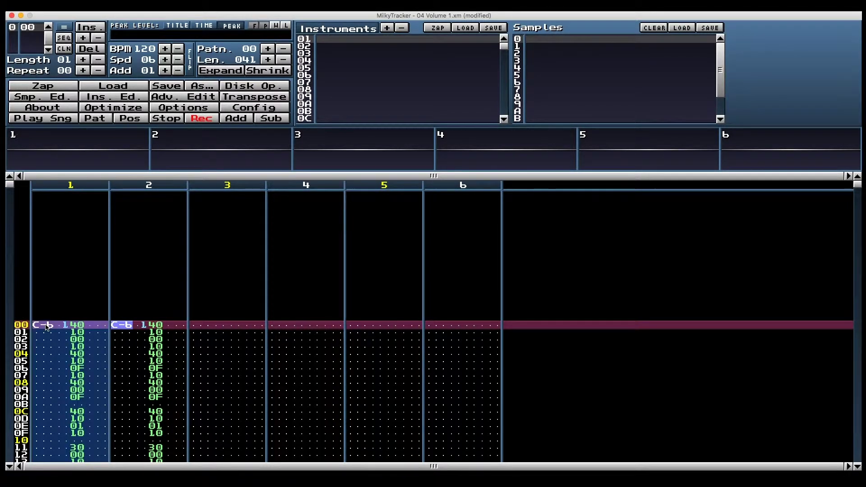
key("q")
key("c")
key("v")
key("Down")
key("Down")
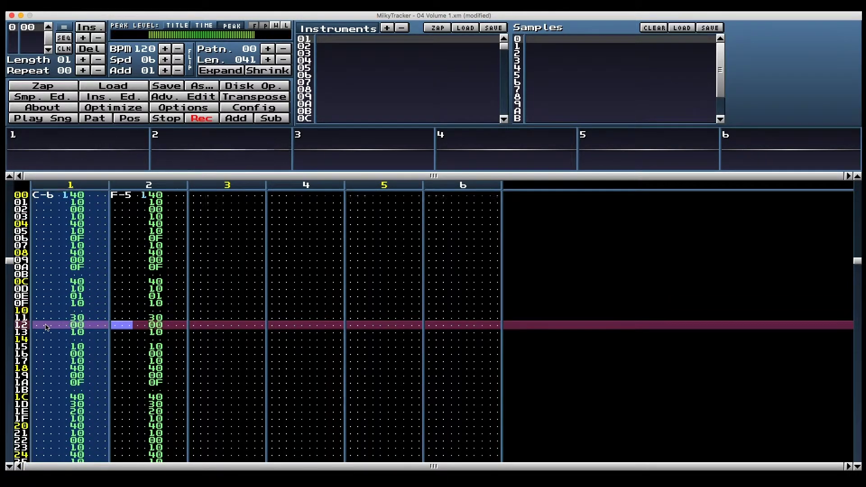
Step: Shift channel 2's volume values from row 01 onwards down by one row, then play and stop the song
key("Up")
key("Up")
key("Up")
key("Up")
key("Right")
key("Up")
key("Up")
key("Up")
key("Up")
key("Up")
key("Up")
key("Up")
key("Up")
key("Up")
key("Up")
key("Up")
key("Up")
key("Up")
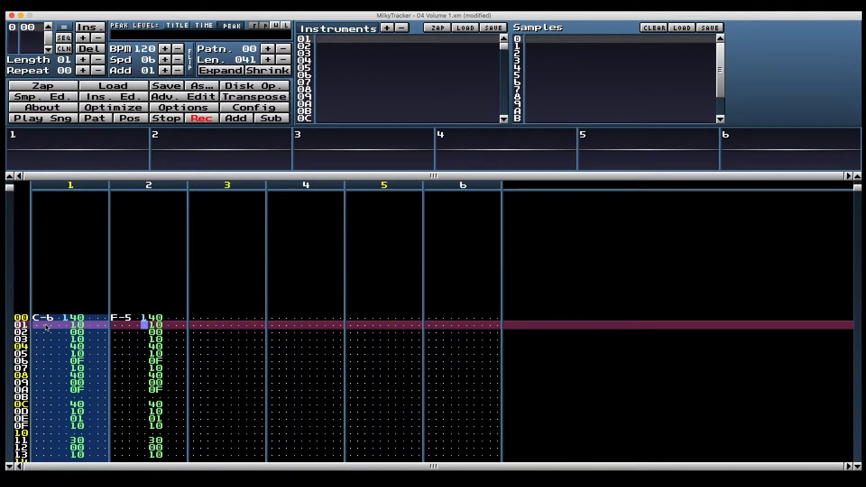
key("Right")
key("shift+End")
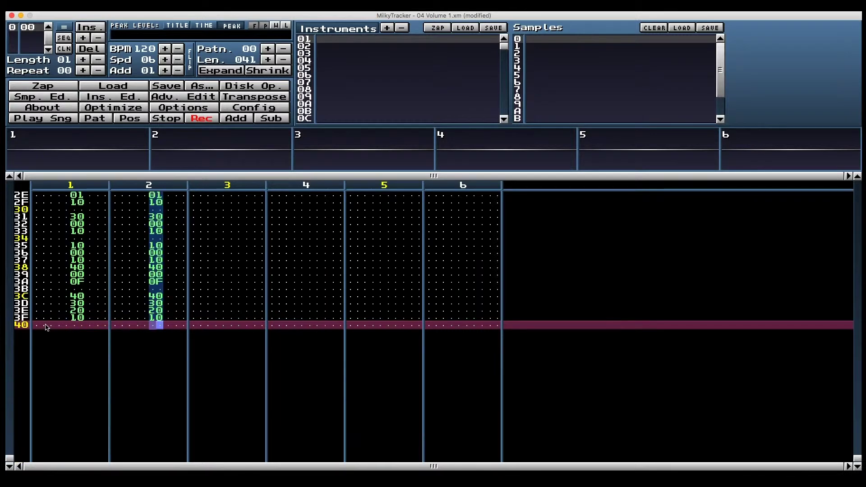
key("Delete")
key("Home")
key("Down")
key("Down")
key("ctrl+v")
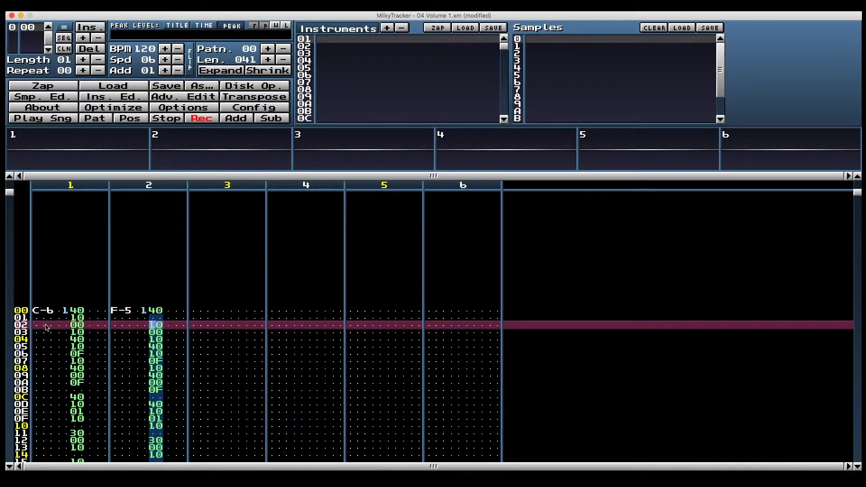
key("Return")
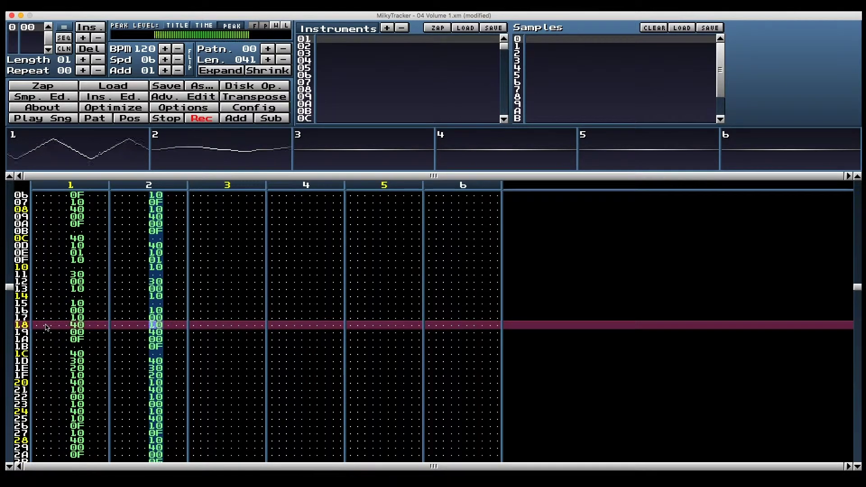
key("space")
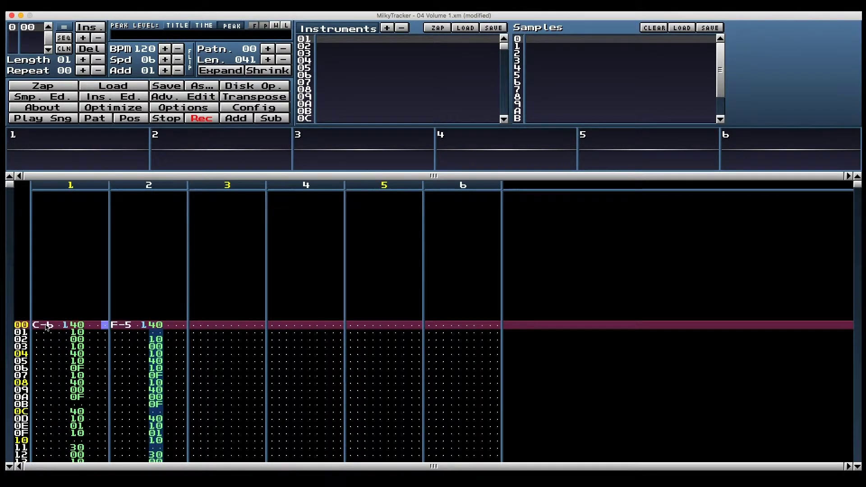
Step: Copy all of channel 2 into channel 3 and change the note on row 00 of channel 3 to G-5
key("shift+Right")
key("shift+Right")
key("shift+Right")
key("shift+Right")
key("shift+Right")
key("shift+Right")
key("shift+Right")
key("shift+End")
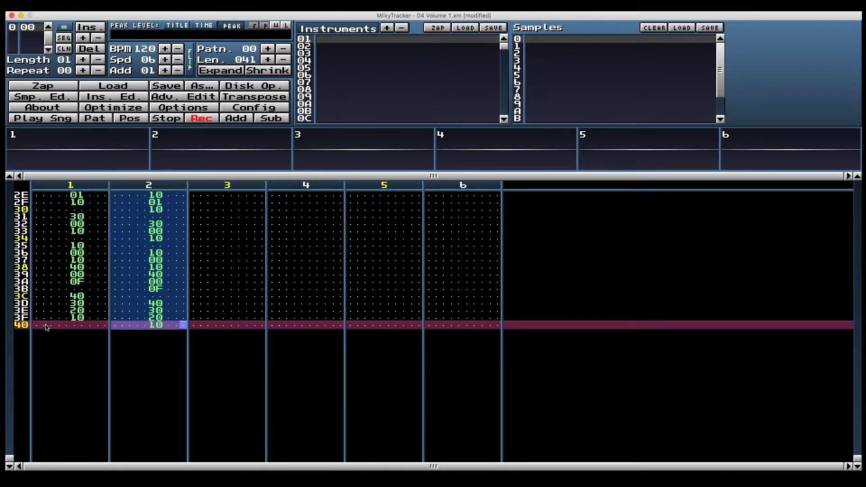
key("Home")
key("Right")
key("ctrl+v")
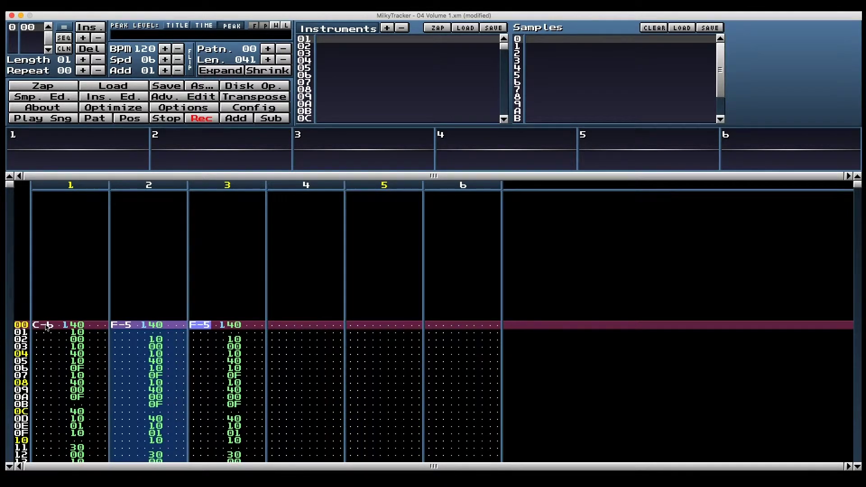
key("t")
key("Right")
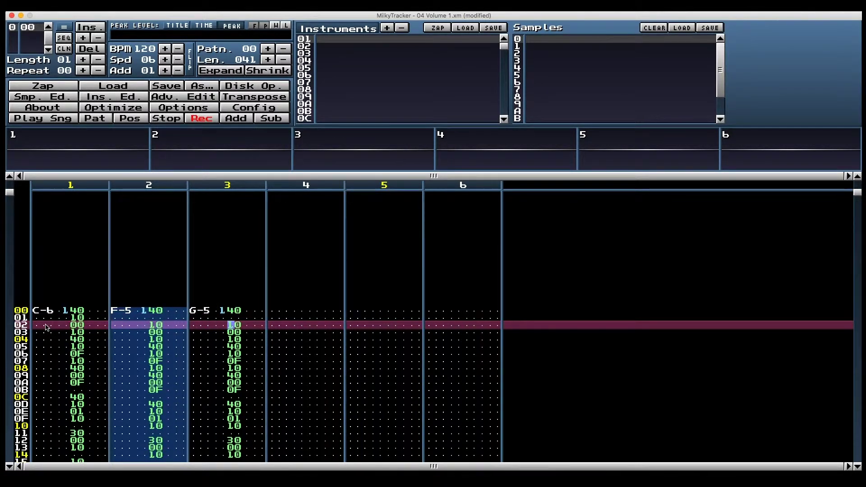
Step: Move channel 3's row 00 volume to row 01, then shift the volume values from there down by one row
key("Up")
key("shift+Right")
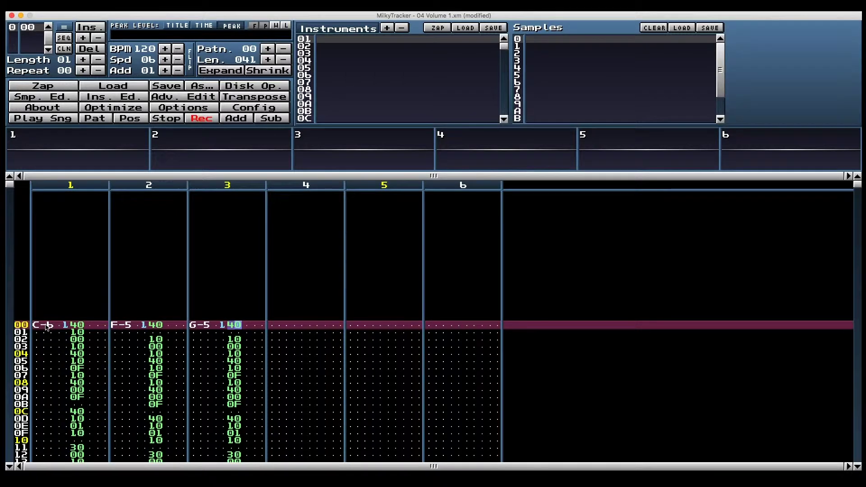
key("ctrl+x")
key("Down")
key("ctrl+v")
key("shift+End")
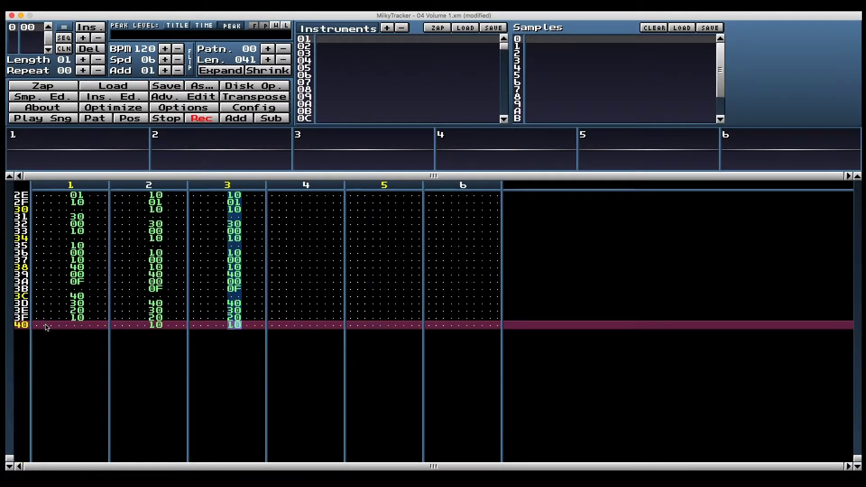
key("Home")
key("ctrl+x")
key("Down")
key("Down")
key("ctrl+v")
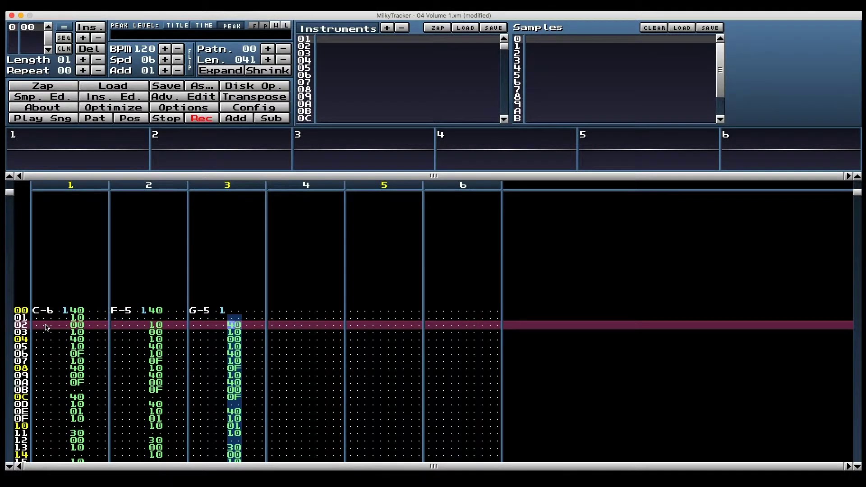
Step: Set the volume on row 00 of channel 3 to 10, then play and stop the song
key("Home")
type("1")
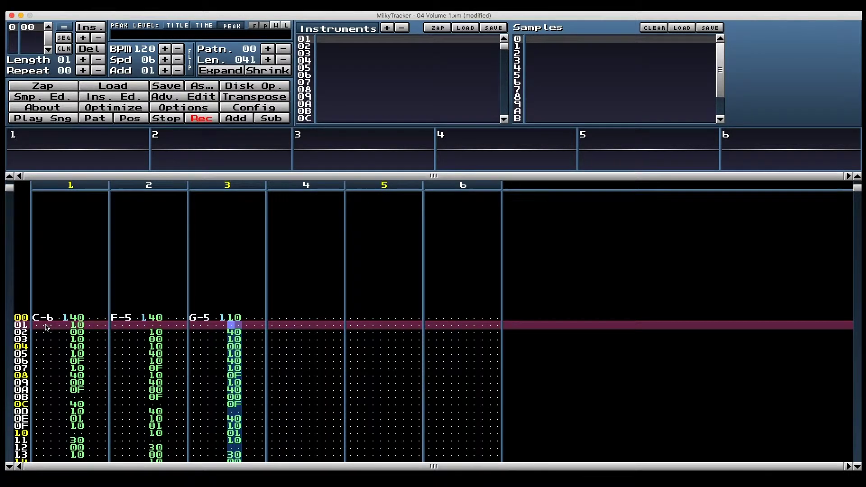
key("Return")
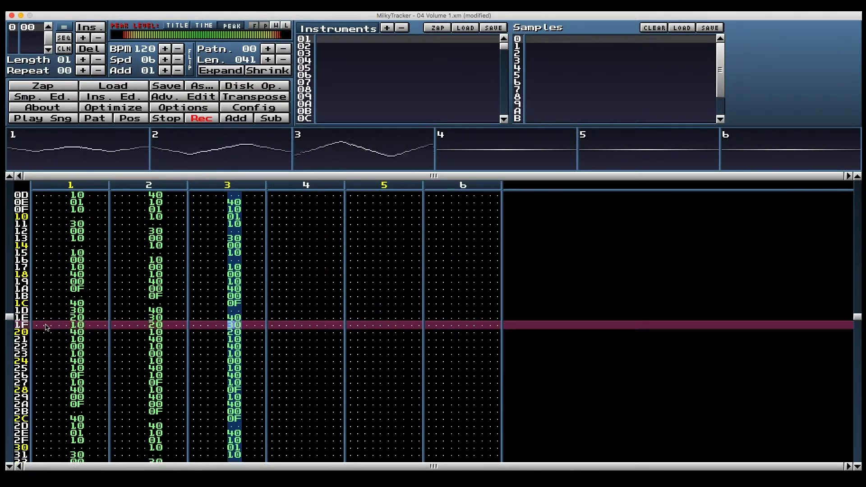
key("space")
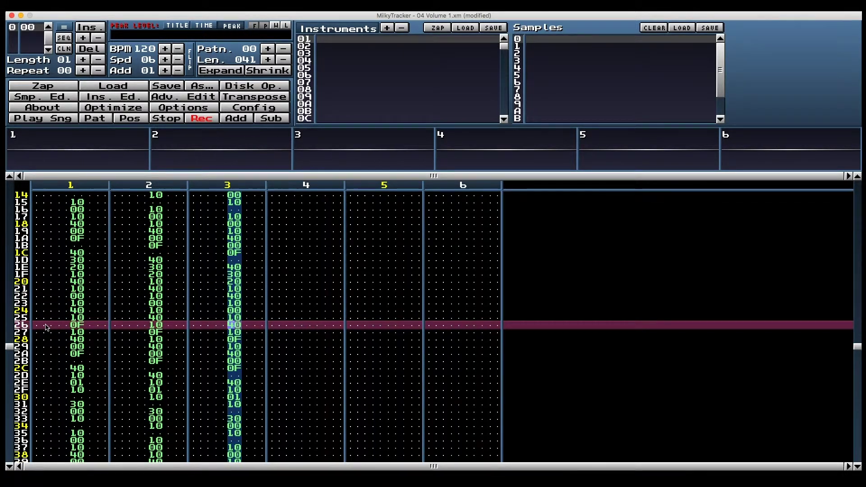
Step: Scale the triangle-wave sample's volume to 70 percent in the sample editor, then play and stop the song
key("ctrl+F3")
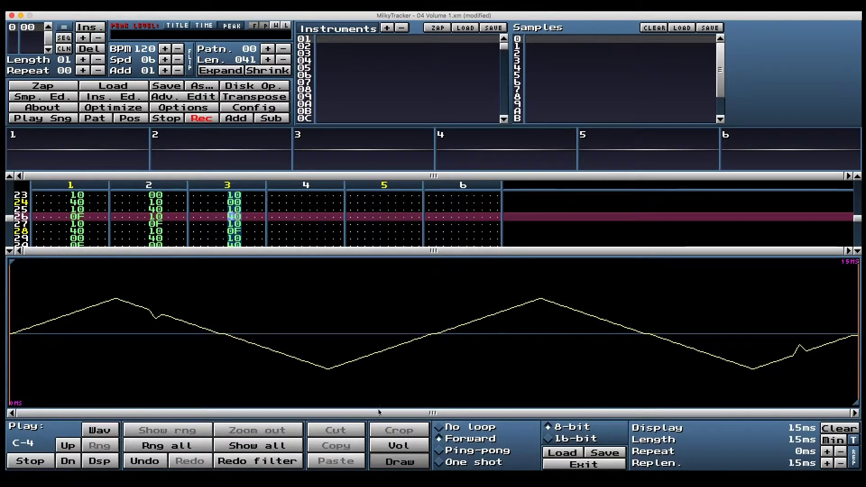
left_click(421, 443)
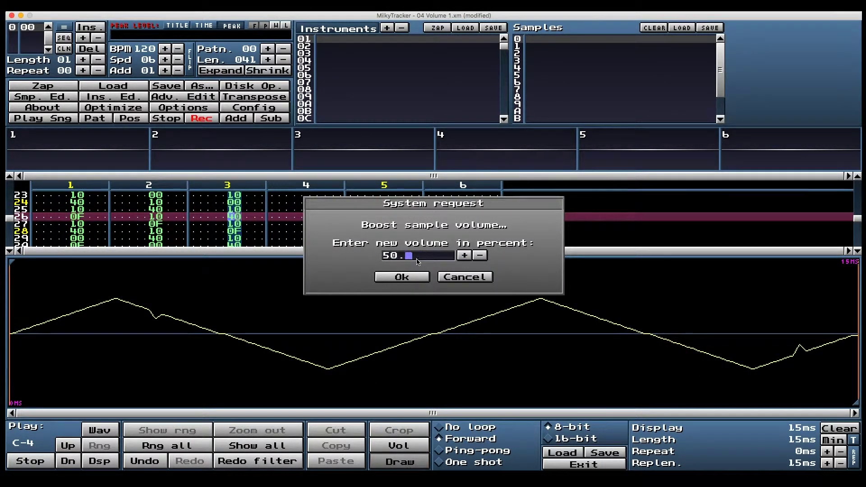
type("70")
left_click(402, 278)
key("Escape")
key("Return")
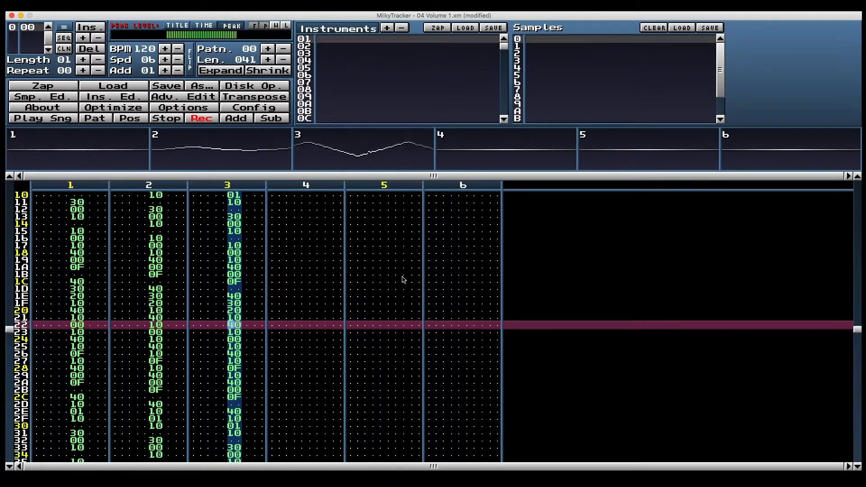
key("space")
Step: Fill every second row of channel 2's effect column with the F command, using an edit step of 2
key("Home")
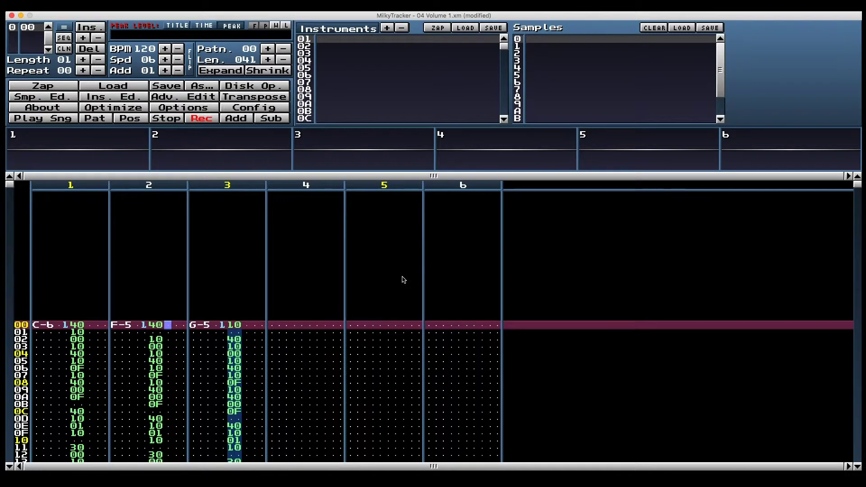
key("f")
key("Down")
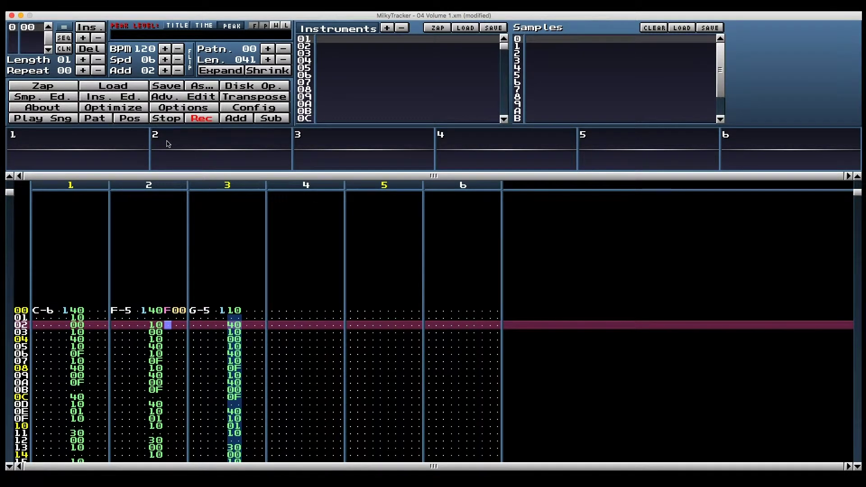
key("f")
key("f")
key("f")
key("f")
key("f")
key("f")
key("f")
key("f")
key("f")
key("f")
key("f")
key("f")
key("f")
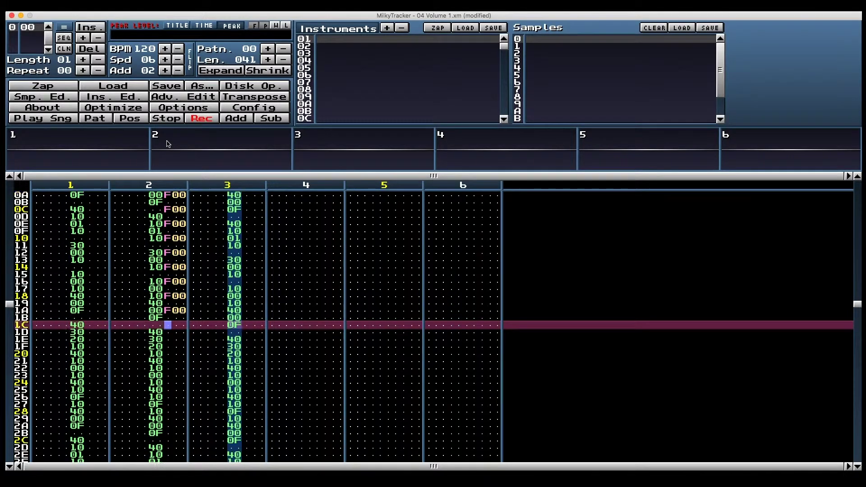
key("f")
key("f")
key("f")
key("f")
key("f")
key("f")
key("f")
key("f")
key("f")
key("f")
key("f")
key("f")
key("f")
key("f")
key("f")
key("f")
key("f")
key("f")
key("f")
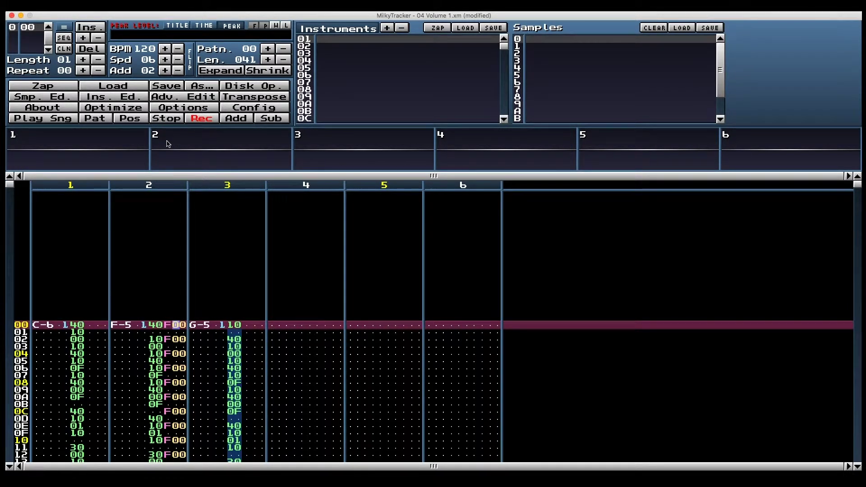
Step: Set the F commands on rows 00 to 0A of channel 2 to F60, then play and stop the song
key("6")
key("6")
key("6")
key("6")
key("6")
key("6")
key("6")
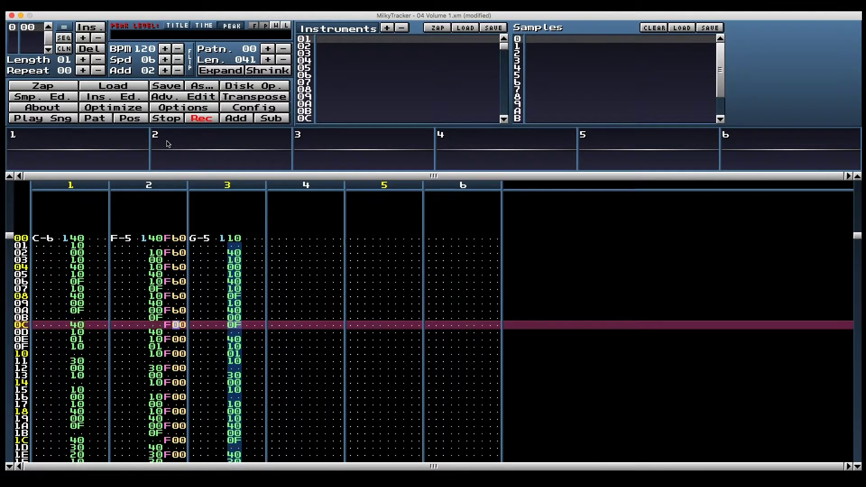
key("Return")
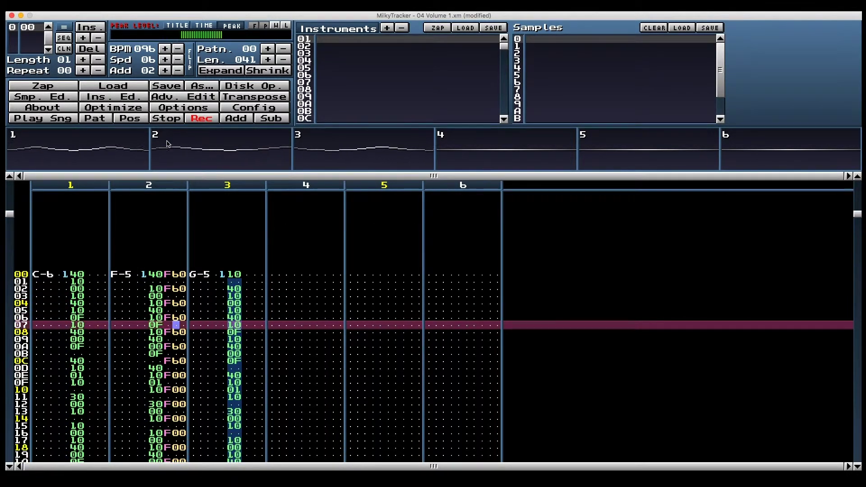
key("space")
key("Up")
key("Up")
key("Up")
key("Up")
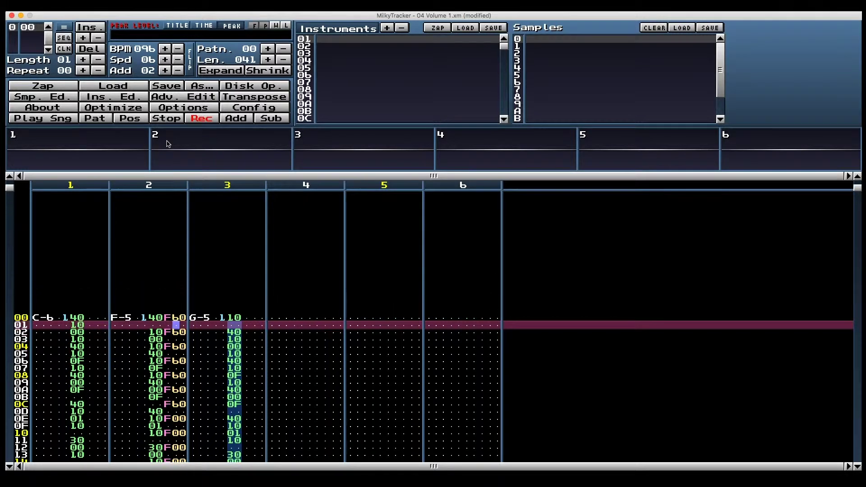
Step: Cycle channel 2's F commands through values such as F60, F70 and F80 down the pattern, then play and stop the song
key("Down")
key("Down")
key("Down")
key("Down")
key("Down")
key("Down")
key("Down")
key("Down")
key("Down")
key("Down")
key("Down")
key("Down")
key("Down")
key("Down")
key("Down")
key("Down")
key("Down")
key("Down")
key("Down")
key("Down")
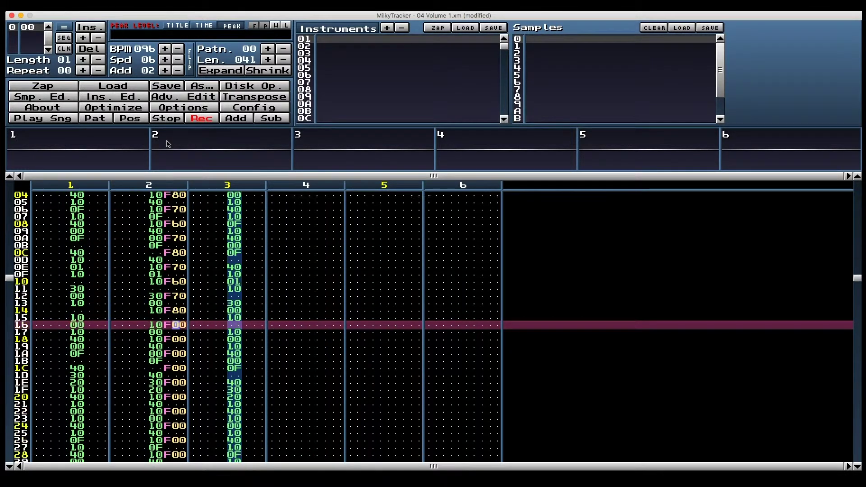
key("Down")
key("Down")
key("Down")
key("Down")
key("Down")
key("Down")
key("Down")
key("Down")
key("Down")
key("Down")
key("Down")
key("Down")
key("Down")
key("Down")
key("Down")
key("Down")
key("Down")
key("Down")
key("Down")
key("Down")
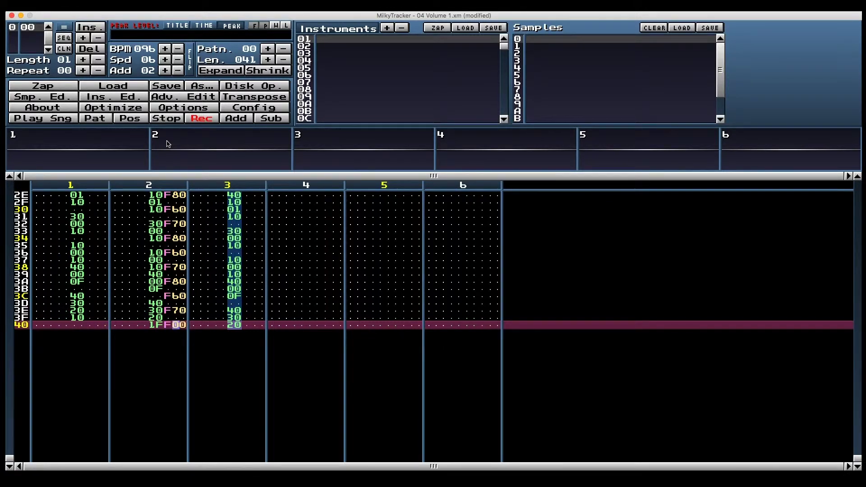
key("Return")
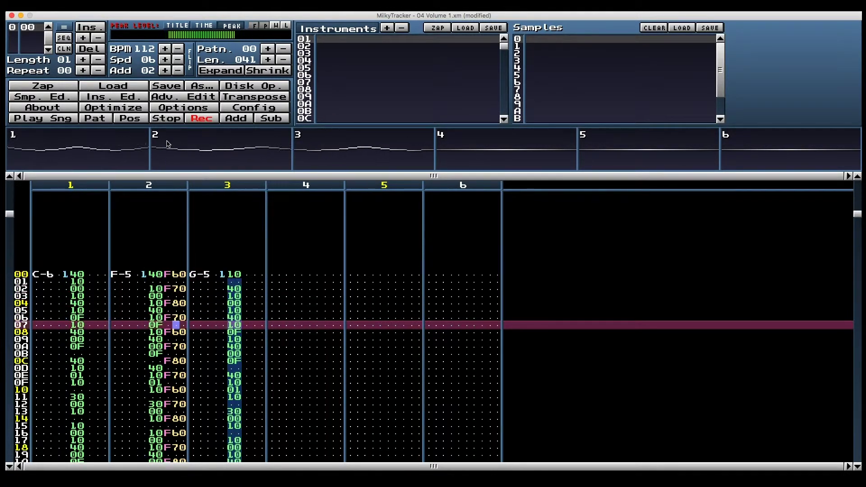
key("Return")
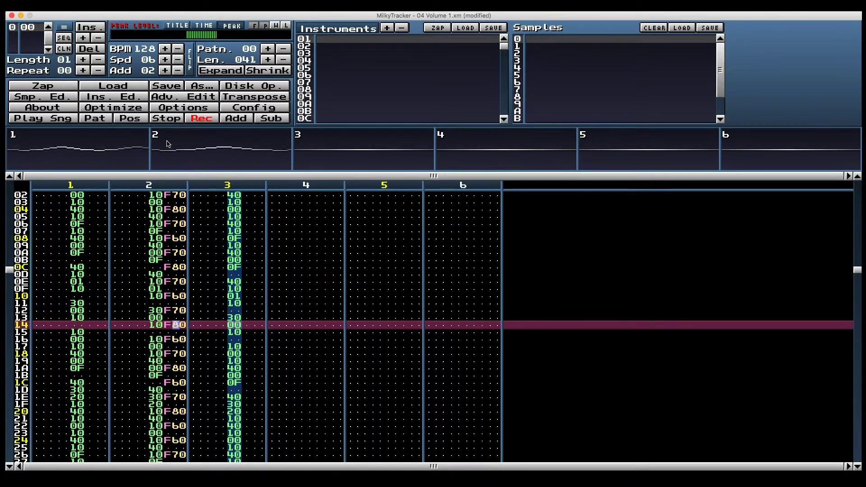
key("space")
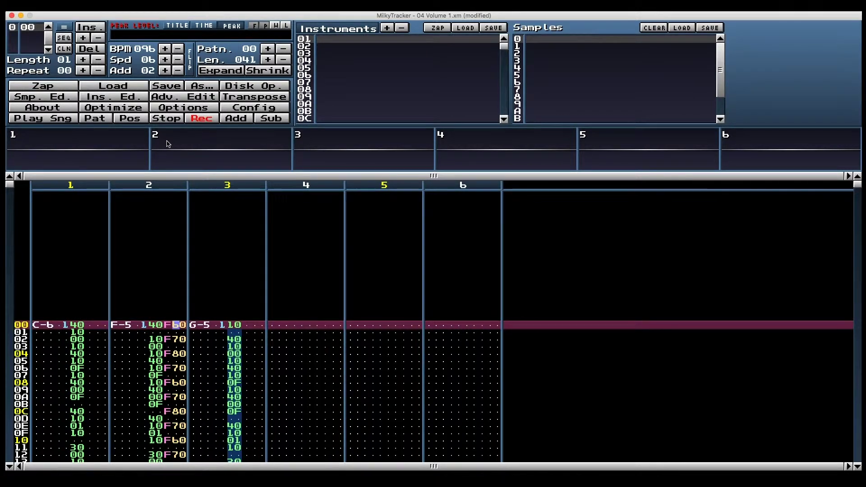
Step: Change channel 2's F commands to alternate between F70 and F80 on every second row, starting with F70 on row 00
key("Down")
key("Down")
key("Down")
key("Down")
key("Down")
key("Down")
key("Down")
key("Down")
key("Down")
key("Down")
key("Down")
key("Down")
key("Down")
key("Down")
key("Down")
key("Down")
key("Down")
key("Down")
key("Down")
key("Down")
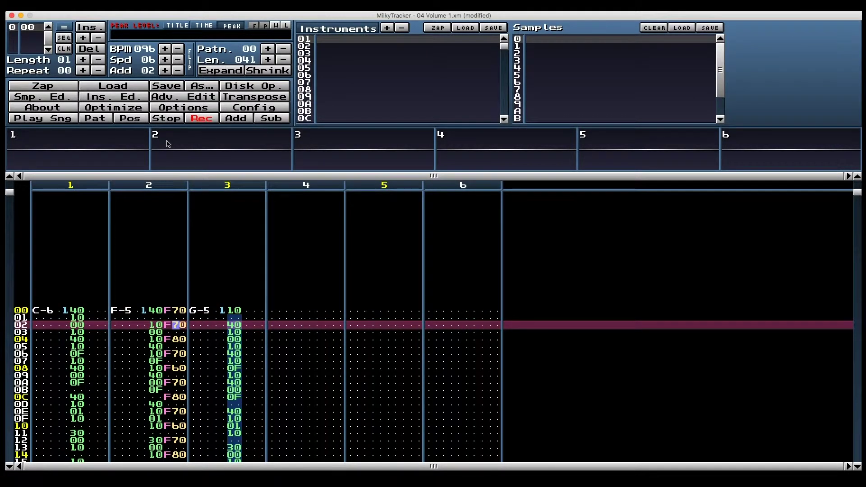
key("Down")
key("Down")
key("Down")
key("Down")
key("Down")
key("Down")
key("Down")
key("Down")
key("Down")
key("Down")
key("Down")
key("Down")
key("Down")
key("Down")
key("Down")
key("Down")
key("Down")
key("Down")
key("Down")
key("Down")
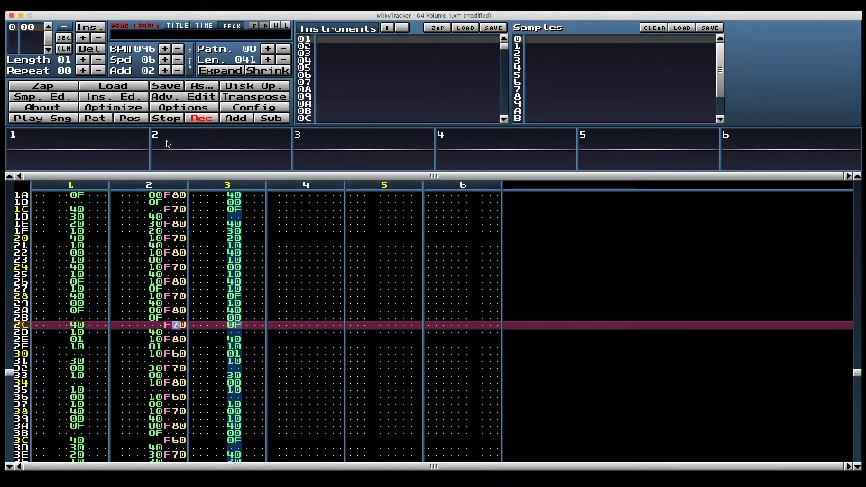
Step: Vary the last digit of channel 2's F commands down the pattern, such as F79, F85, F7B and F8A, then play the song
key("Down")
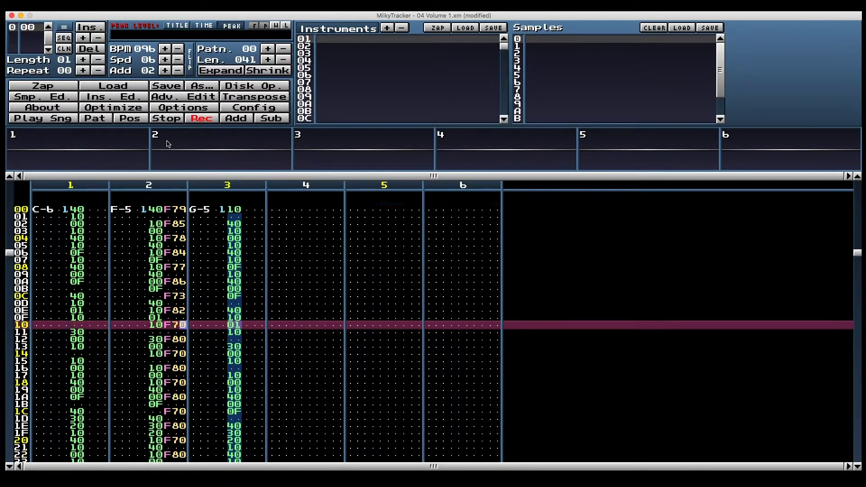
type("badc5b87267a9def")
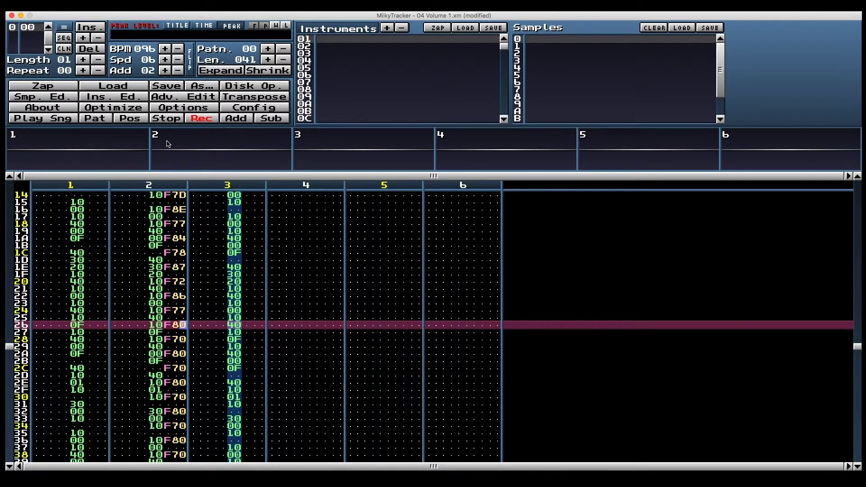
type("bc123498")
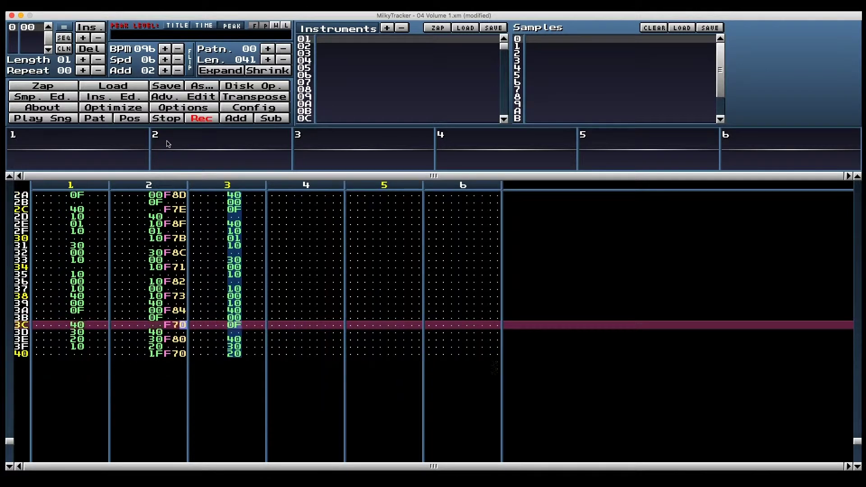
type("d")
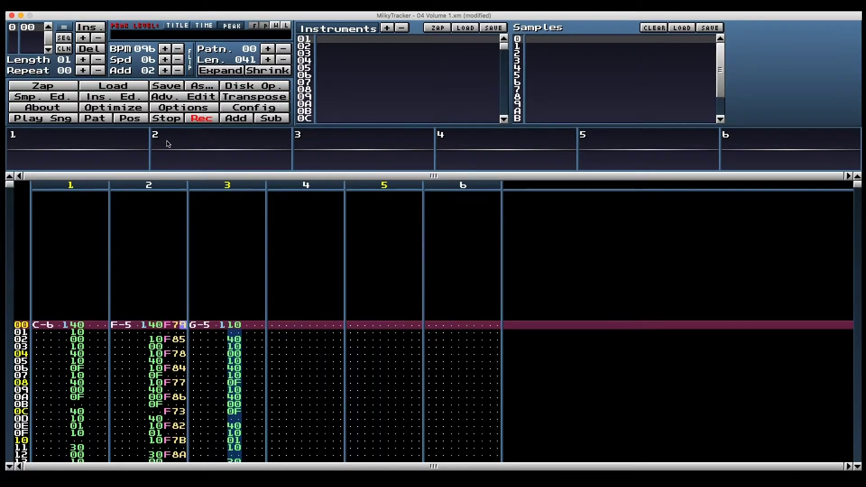
key("Return")
Step: Enter the note D-3 with instrument 1 on row 00 of channel 4
key("Tab")
key("Tab")
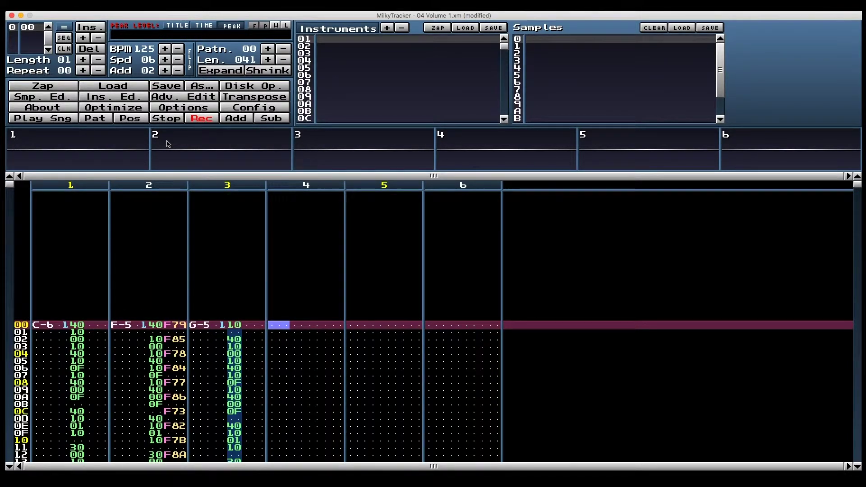
key("z")
key("x")
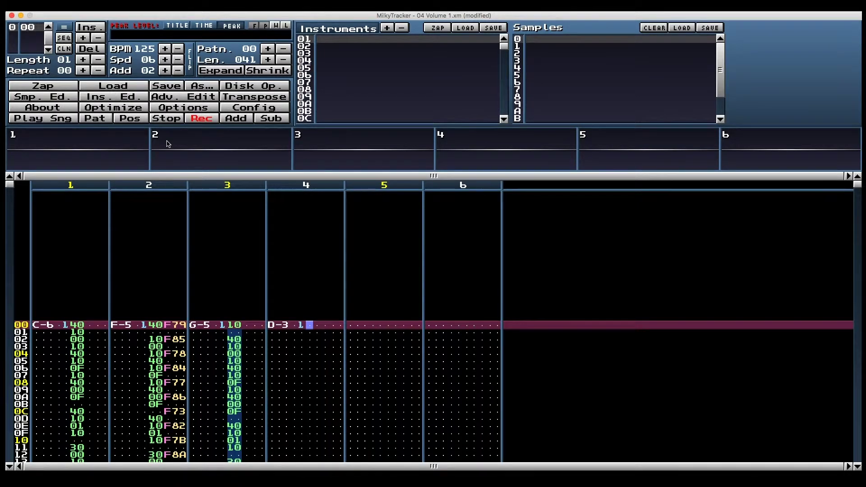
Step: Set channel 4's volumes to 40 on row 00, 20 on row 02 and 00 on row 03
type("40")
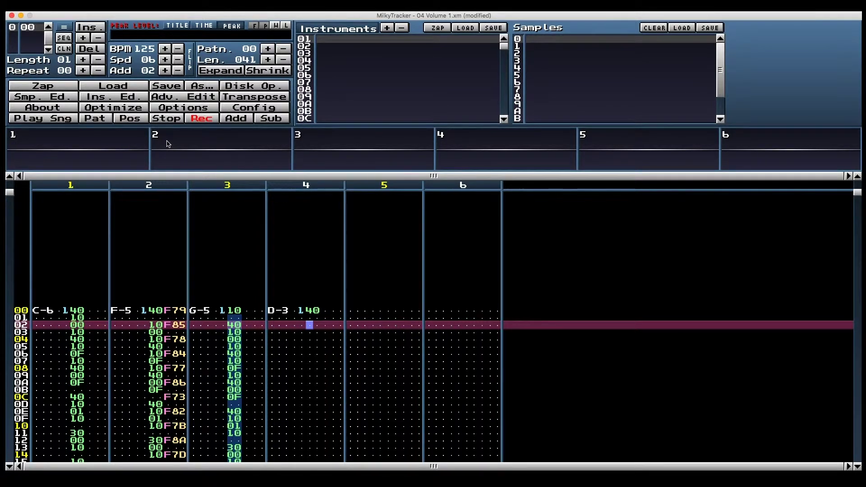
type("20")
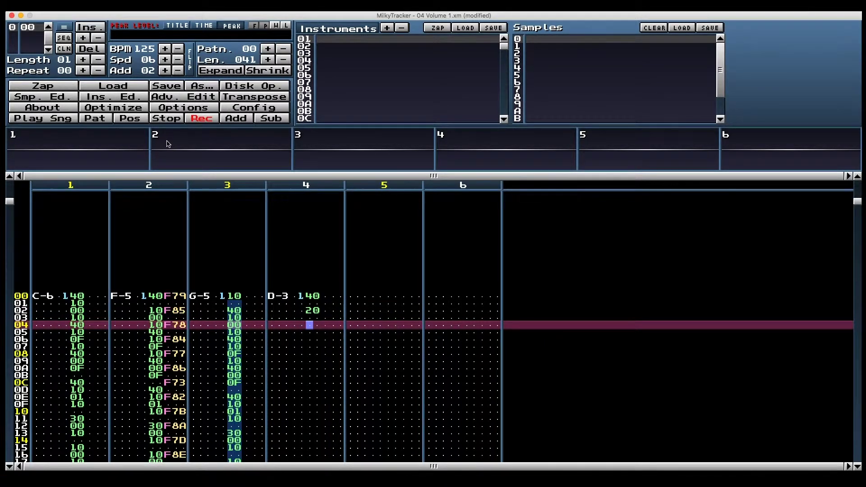
key("Up")
type("00")
Step: Copy channel 4's volumes from rows 00 to 03 and paste them at rows 04 and 08
key("Up")
key("Up")
key("Up")
key("Up")
key("Up")
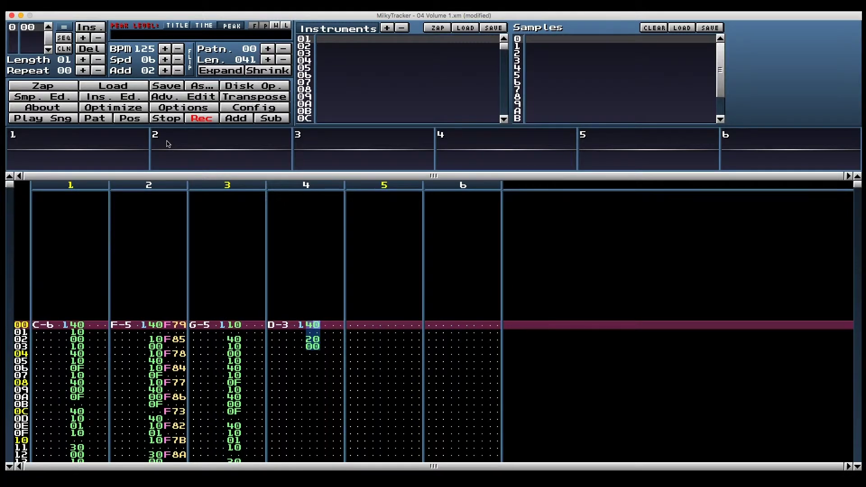
key("Down")
key("Down")
key("Down")
key("Down")
key("ctrl+v")
key("Down")
key("Down")
key("Down")
key("Down")
key("ctrl+v")
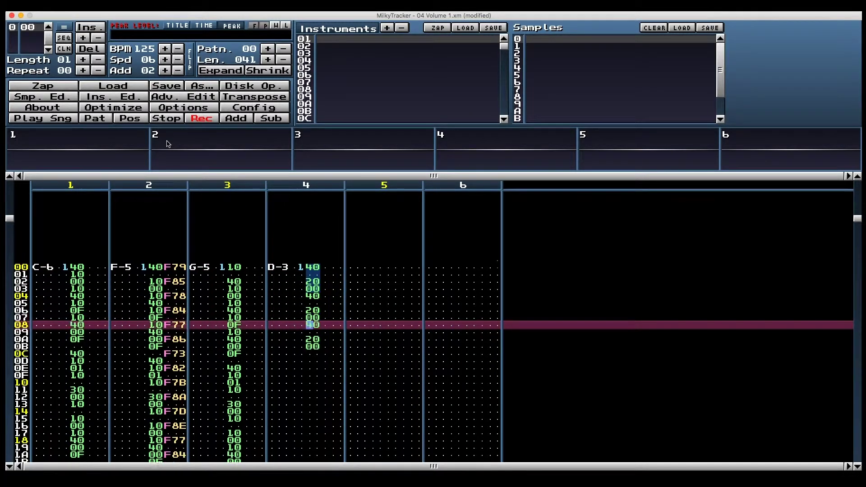
Step: Paste the same four-row volume block into channel 4 at rows 0C and 10, and return to row 00
key("Down")
key("Down")
key("Down")
key("Down")
key("ctrl+v")
key("Down")
key("Down")
key("Down")
key("Down")
key("ctrl+v")
key("Home")
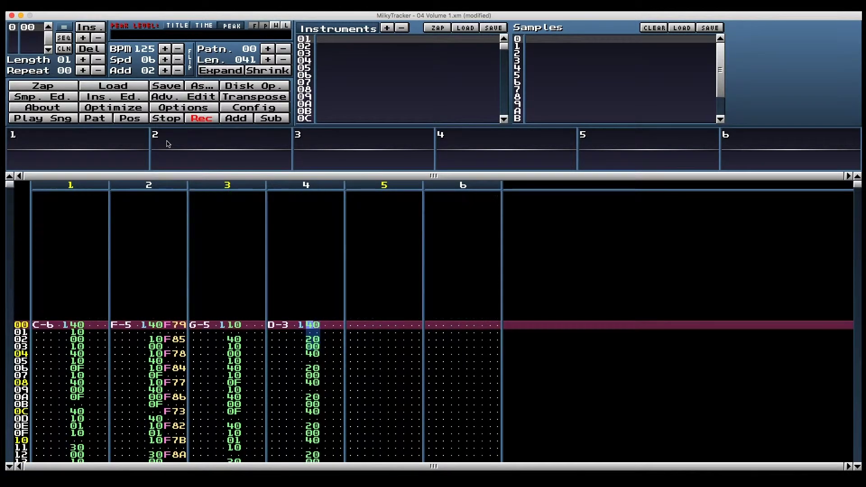
Step: Copy channel 4's repeated volume block from row 00 down, paste it over the rest of the pattern and play the song
key("Right")
key("Left")
key("shift+Page_Down")
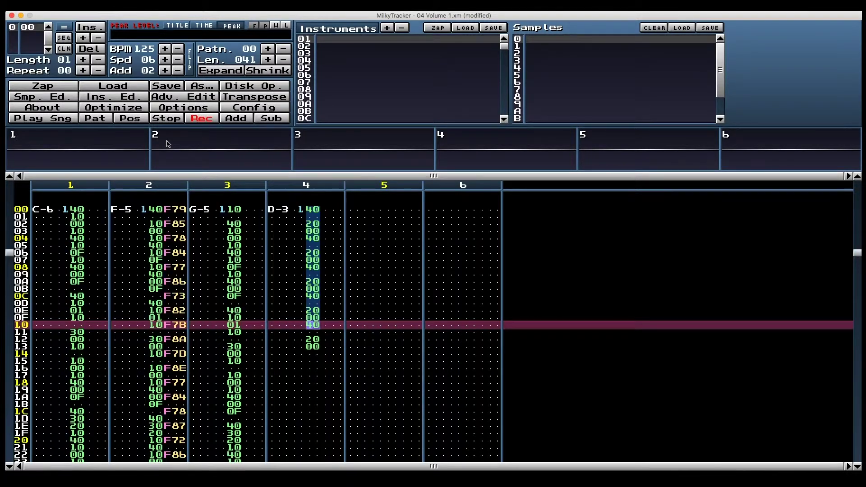
key("Return")
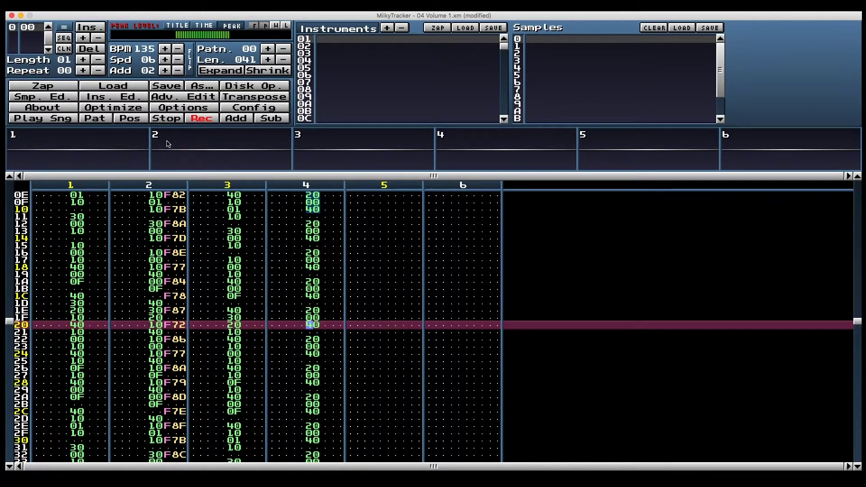
Step: Stop playback, set channel 4's volume to 00 on row 01 and play the song again
key("space")
key("Down")
key("Down")
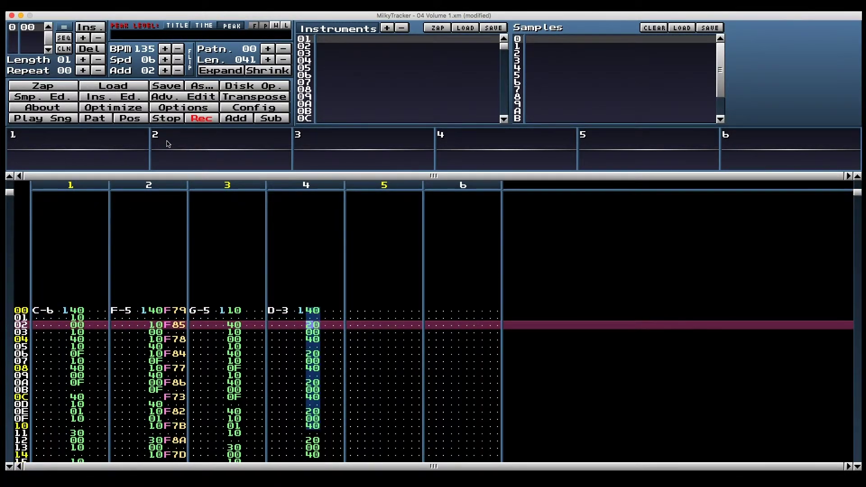
key("Up")
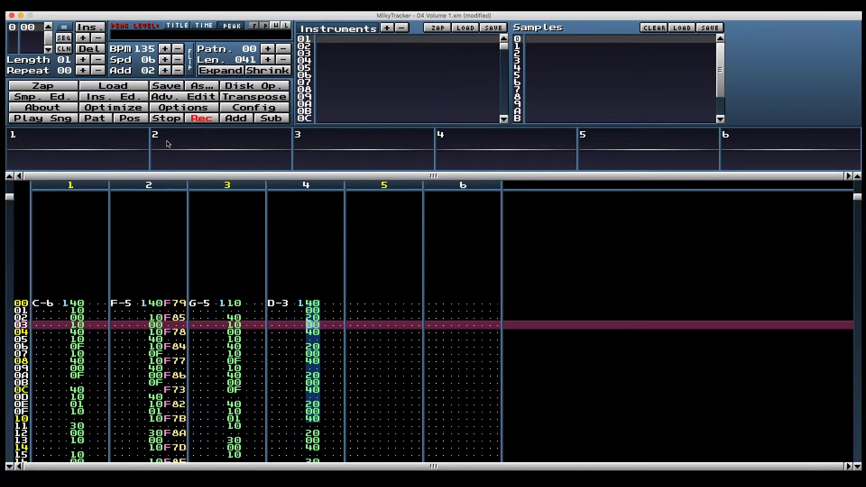
key("Return")
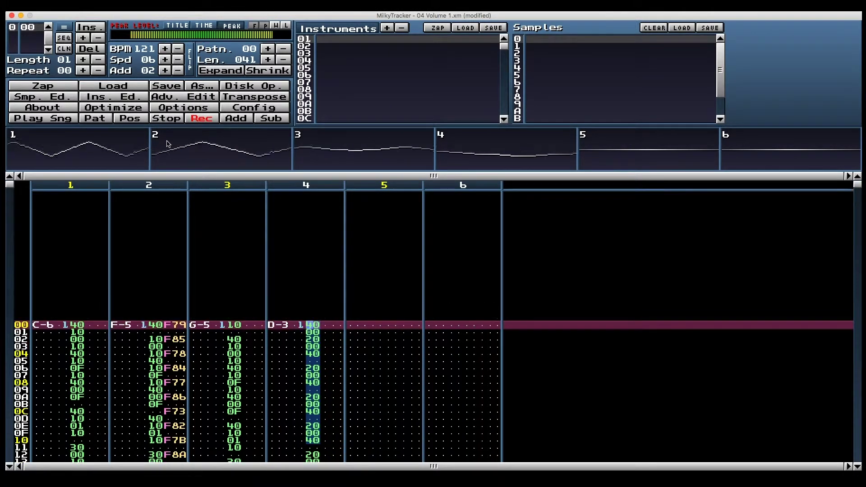
Step: Stop playback, clear channel 4's volumes from row 03 down and copy the 40, 00, 20 values on rows 00 to 02
key("Up")
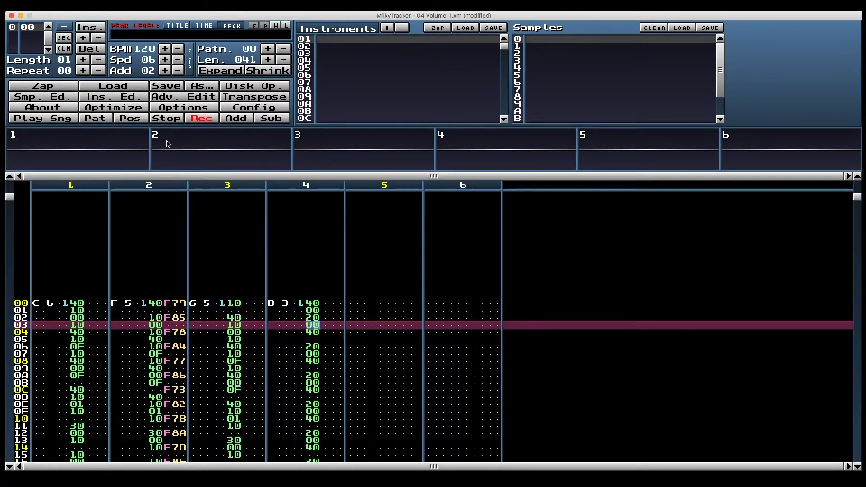
key("Up")
key("Up")
key("Up")
key("Down")
key("Down")
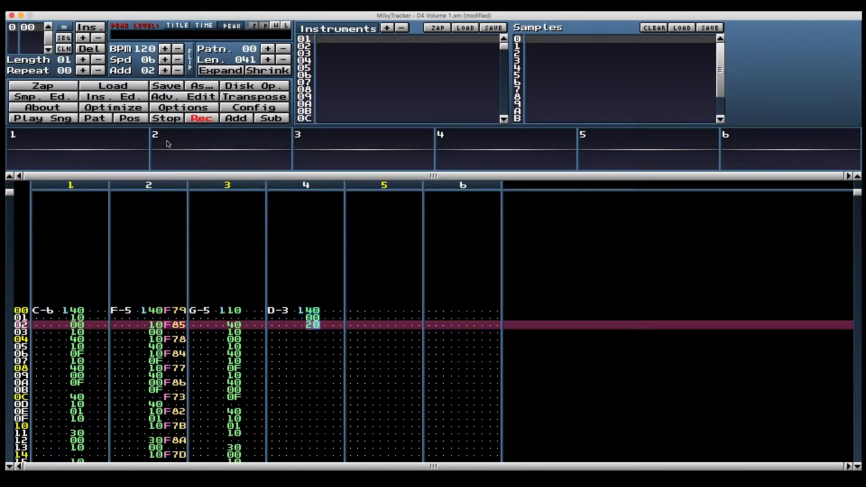
Step: Paste the 40, 00, 20 volume block into channel 4 at rows 03, 06, 09 and 0C, playing the song partway through
key("Down")
key("ctrl+v")
key("Return")
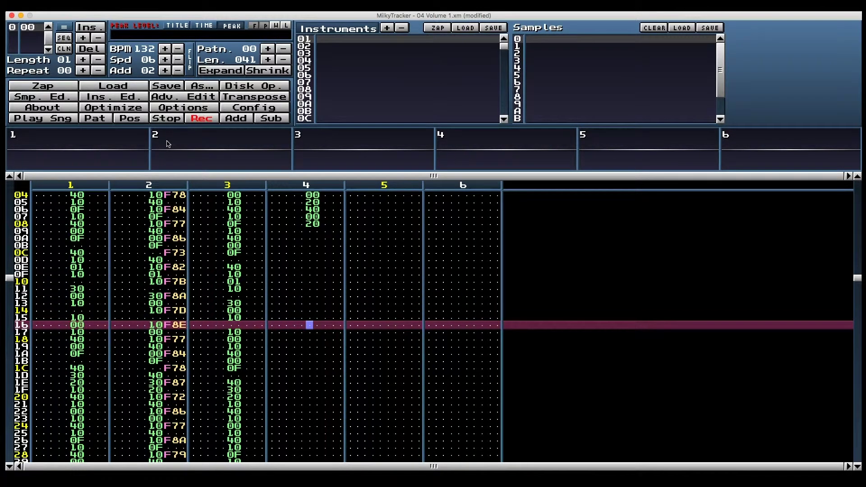
key("ctrl+v")
key("ctrl+v")
key("ctrl+v")
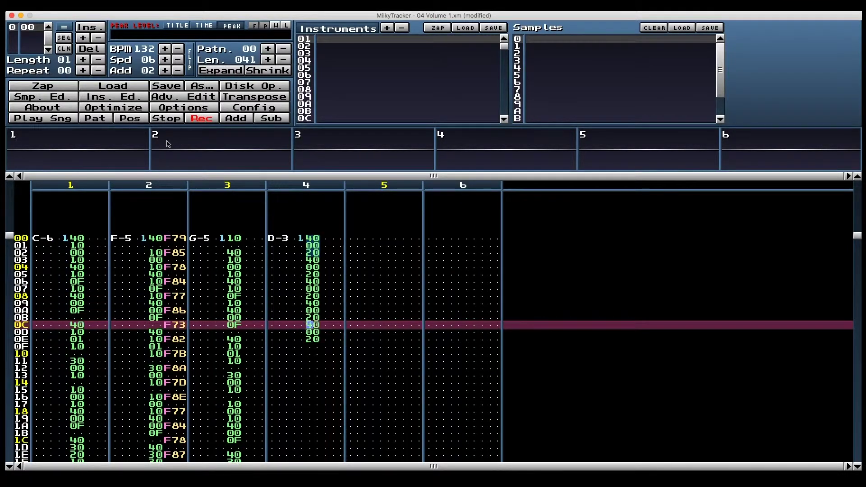
Step: Extend channel 4's 40, 00, 20 volume pattern from row 0F to row 17, playing the song to check it
key("Down")
key("Down")
key("Down")
key("ctrl+v")
key("Return")
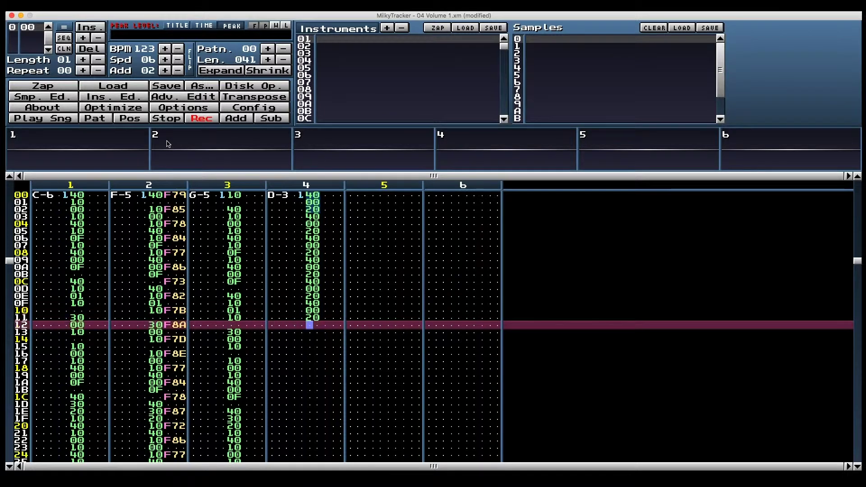
key("Return")
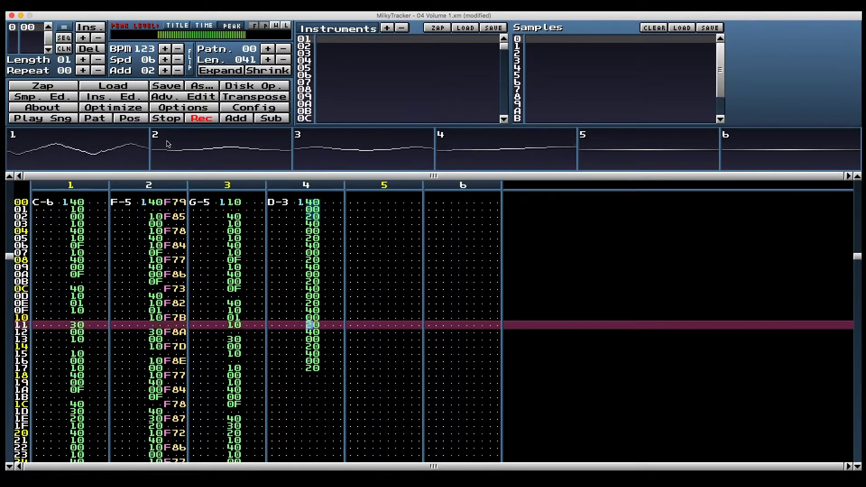
key("space")
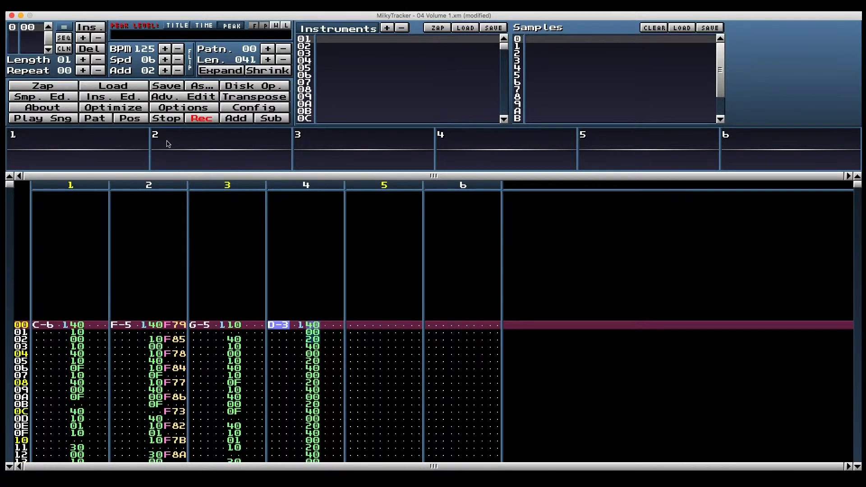
Step: Enter the note E-3 with instrument 1 on row 10 of channel 4
key("Down")
key("Down")
key("Down")
key("Down")
key("Down")
key("Down")
key("Down")
key("Down")
key("Down")
key("Down")
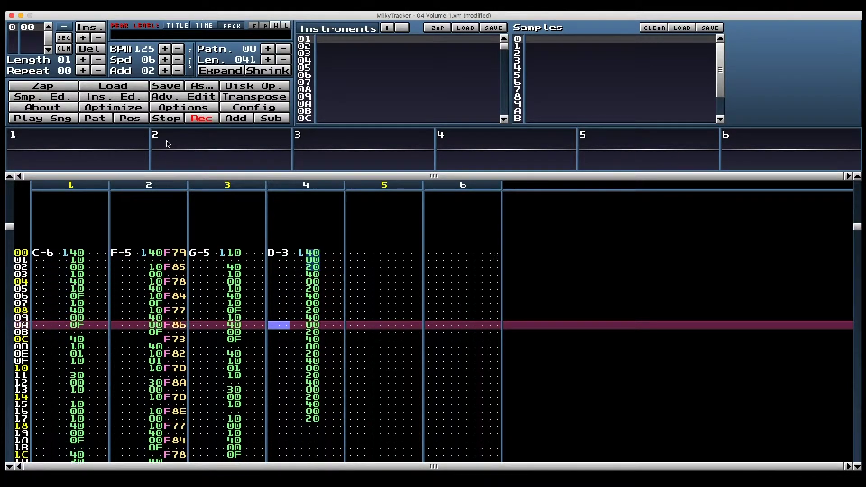
key("Down")
key("Down")
key("Down")
key("Down")
key("Down")
key("Down")
key("c")
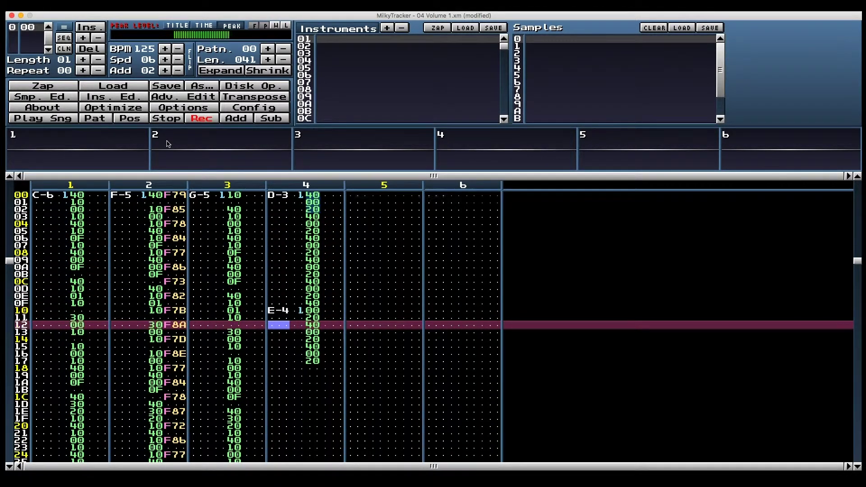
Step: Enter the note F-3 with instrument 1 on row 20 of channel 4 and play the song
key("Down")
key("Down")
key("Down")
key("Down")
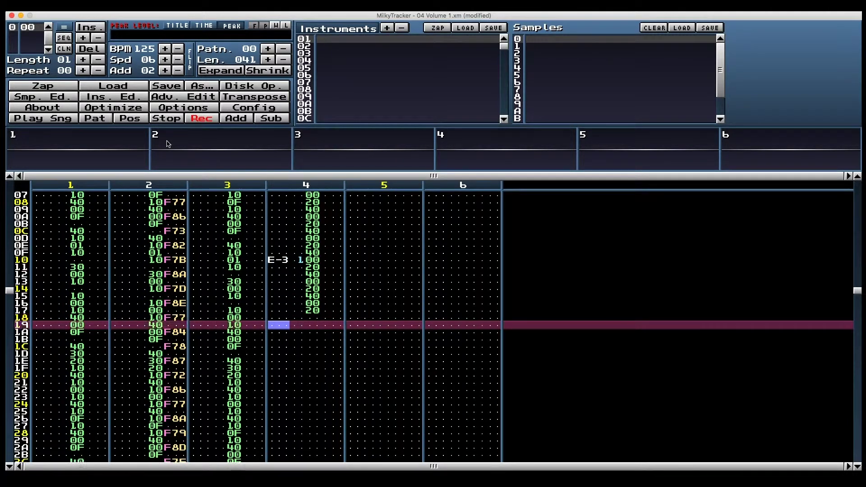
key("Down")
key("Down")
key("Down")
key("v")
key("Return")
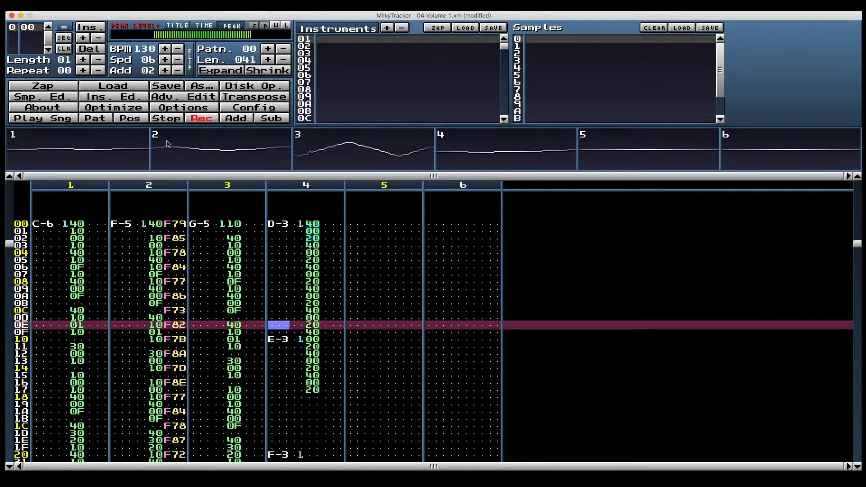
Step: Stop playback, copy a block of channel 4's repeating volumes and paste it to continue the pattern down to row 23
key("space")
key("Right")
key("Right")
key("Right")
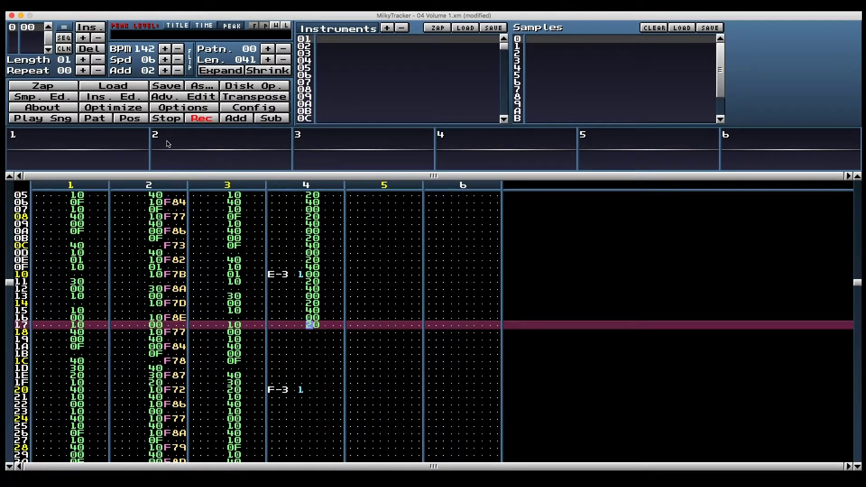
key("Up")
key("Up")
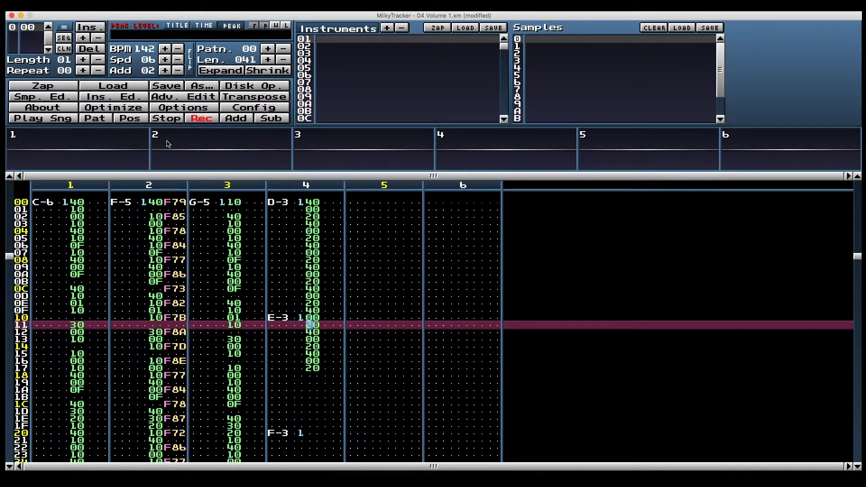
key("Down")
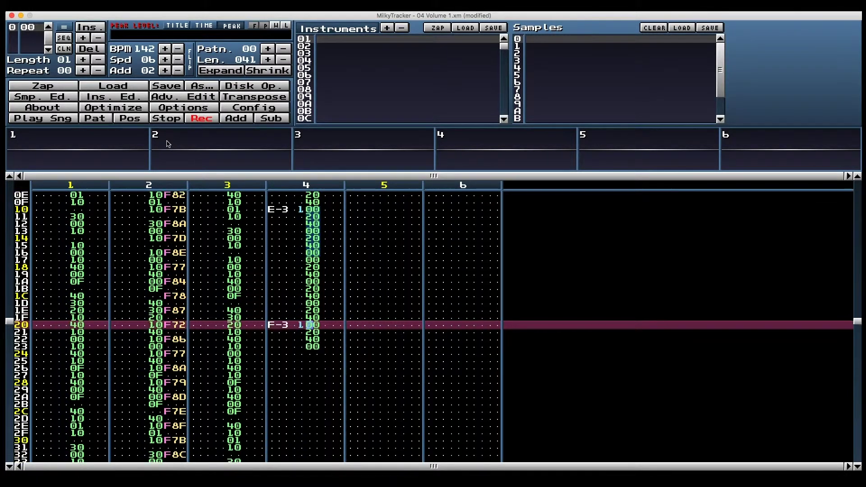
Step: Keep pasting the volume block down channel 4 from row 24 toward the pattern's end, and play the song to check it
key("ctrl+v")
key("Down")
key("Down")
key("Down")
key("Down")
key("Down")
key("Down")
key("Down")
key("Down")
key("Down")
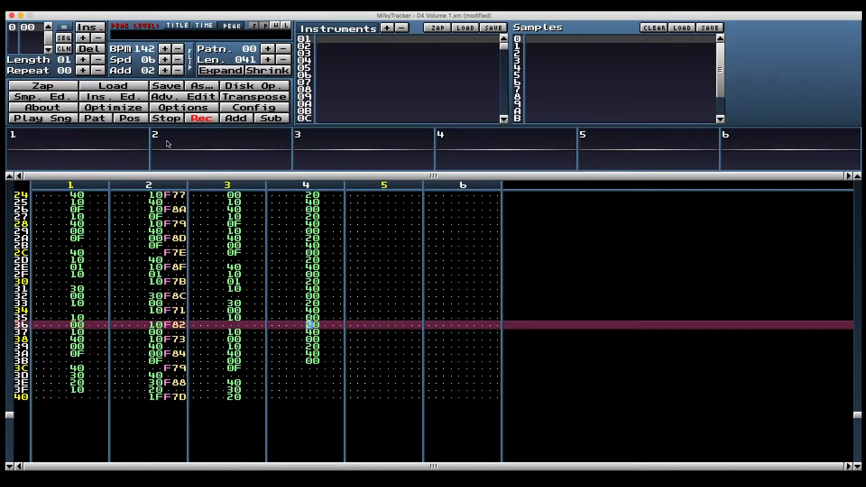
key("Return")
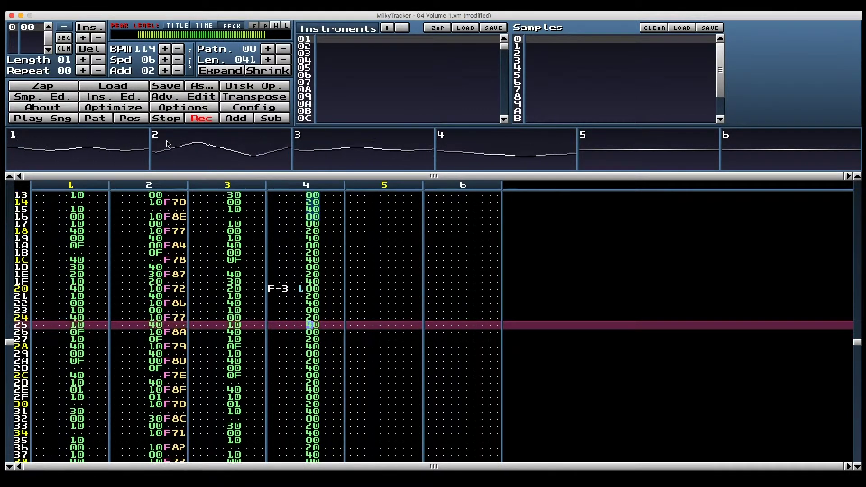
key("space")
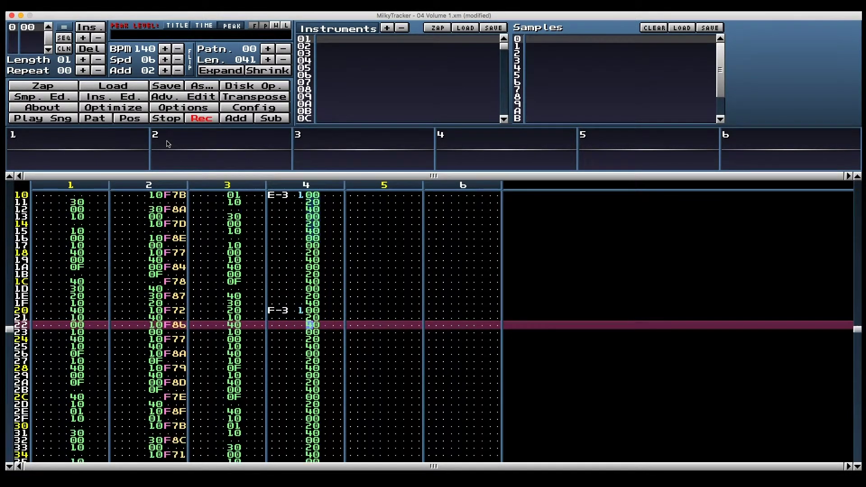
Step: Vary channel 4's volumes near the pattern's start, setting 10 on row 04 and 00 on row 06
key("Home")
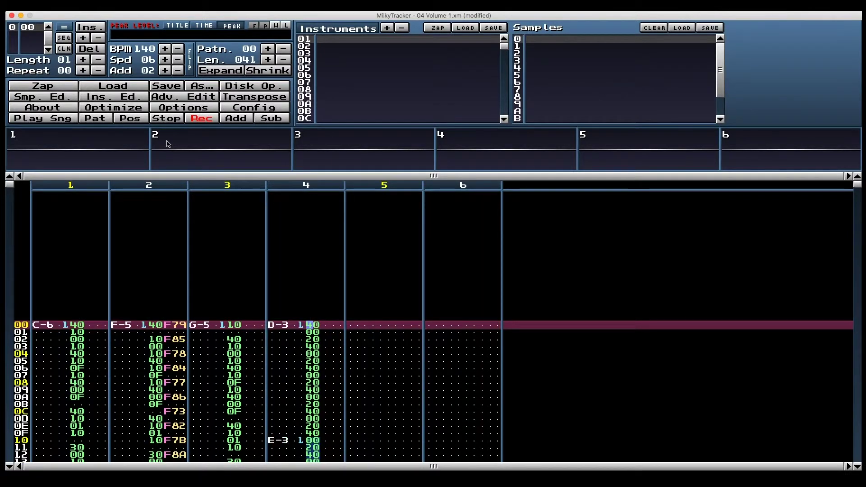
key("Down")
key("Down")
key("Down")
key("Down")
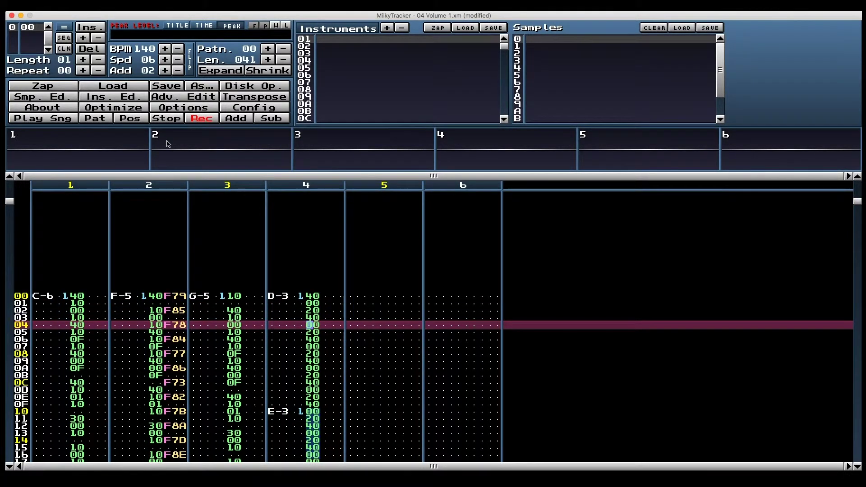
key("Up")
key("Up")
key("Up")
key("Up")
key("Down")
key("Down")
key("Down")
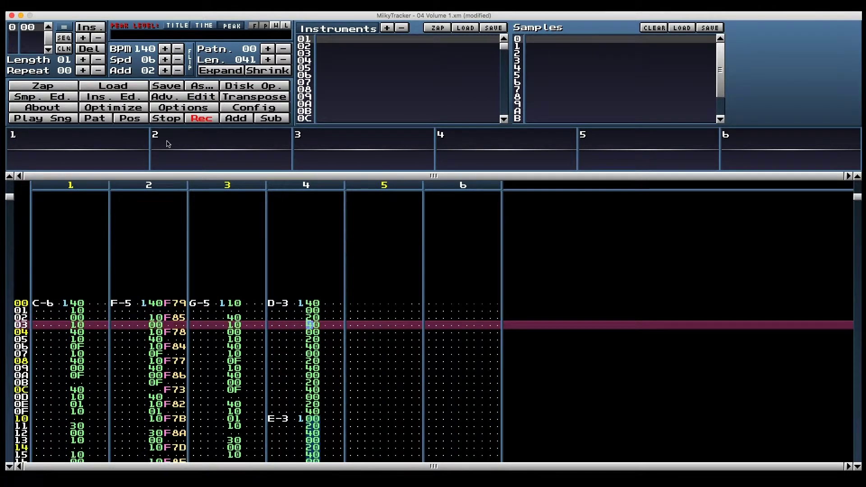
key("Down")
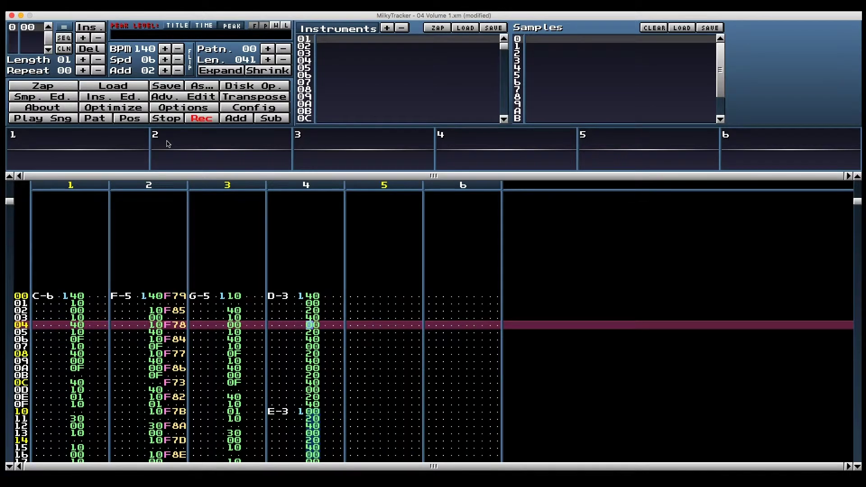
type("10 20 0")
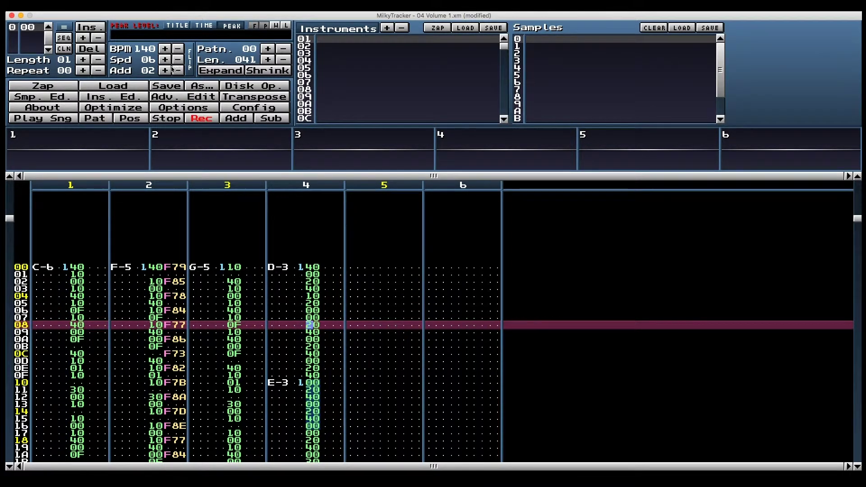
Step: Set the row advance (Add) to 01 and return to row 00 in channel 4's volume column
key("Up")
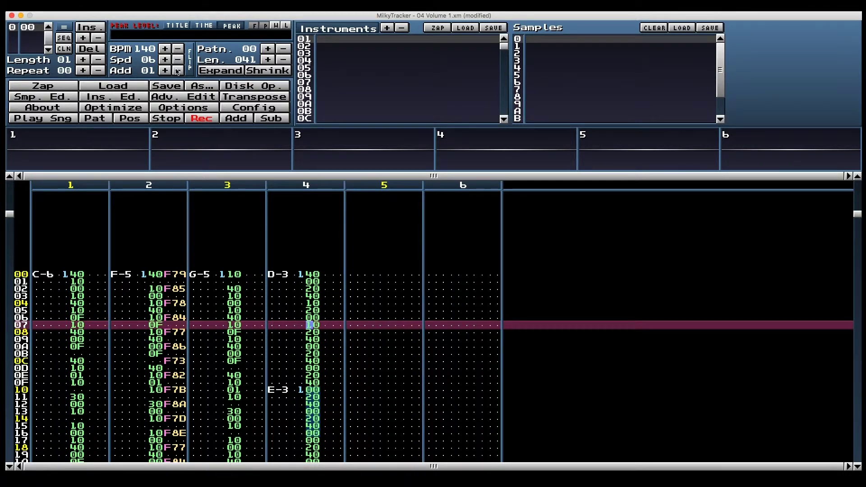
key("Up")
key("Up")
key("Up")
key("Up")
key("Up")
key("Up")
key("Up")
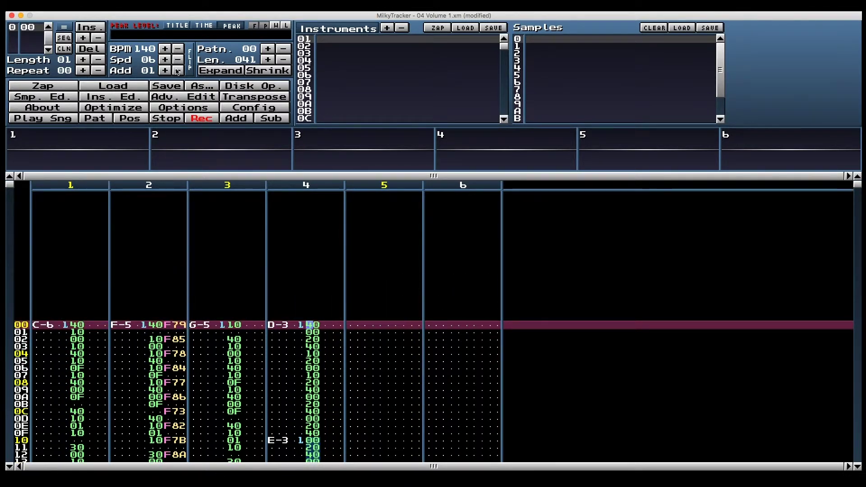
Step: Go through channel 4's volumes on rows 00 to 06 and play the song
key("Down")
key("Down")
key("Down")
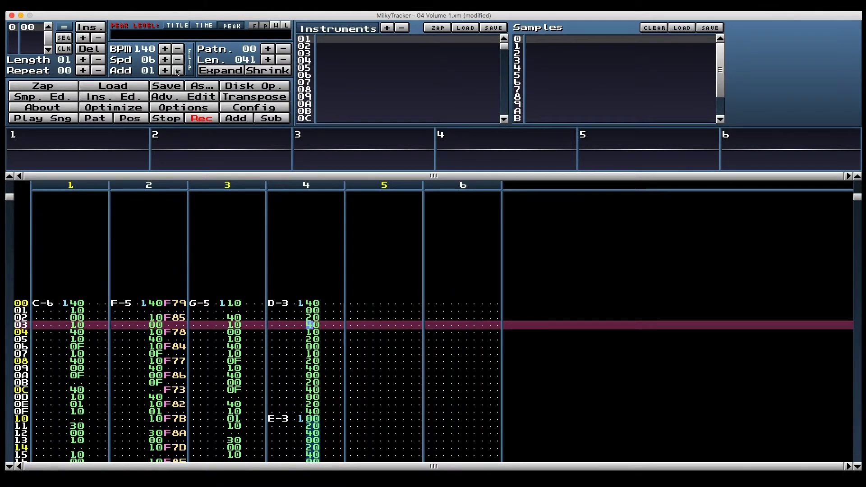
key("Down")
key("Down")
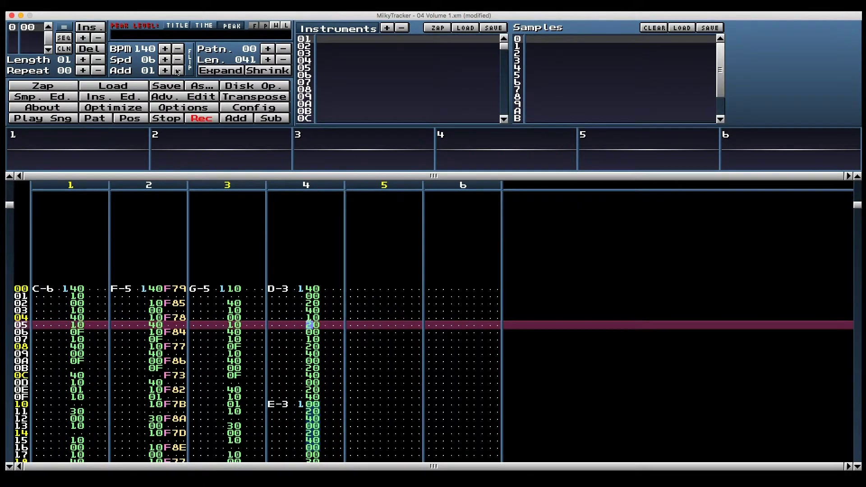
key("Down")
key("Return")
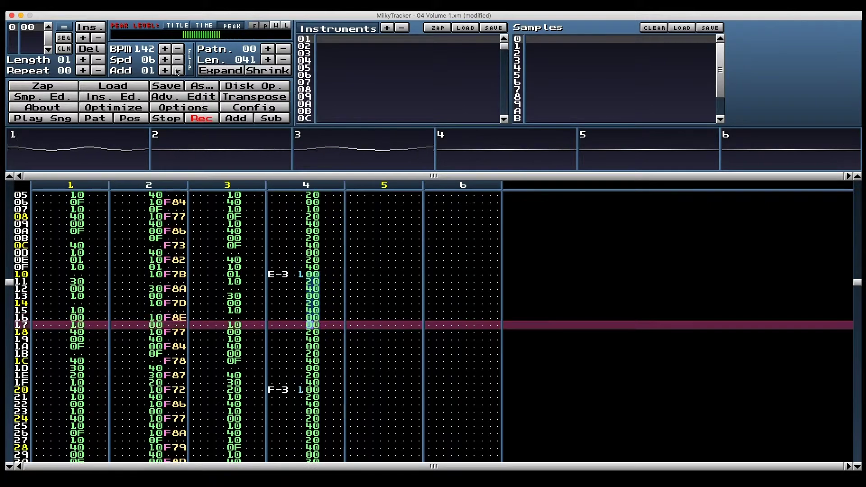
Step: Paste the varied volume block into channel 4 at rows 10, 20 and 30, and play the song
key("space")
key("Page_Down")
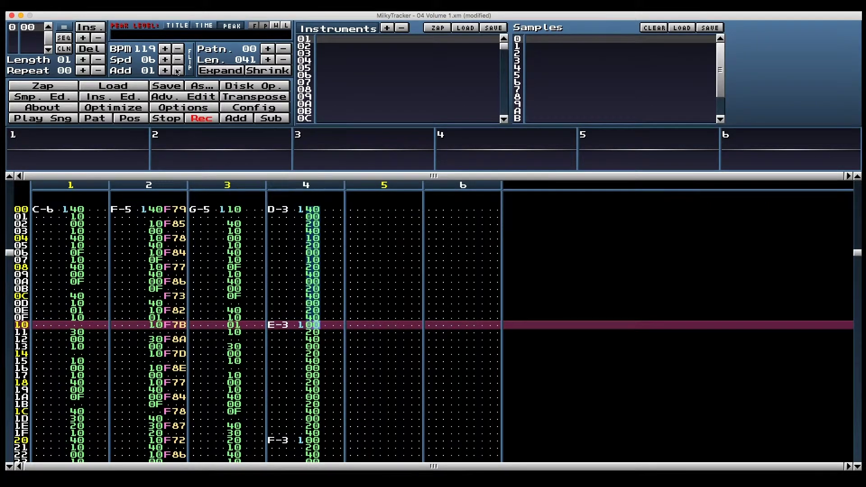
key("ctrl+v")
key("Page_Down")
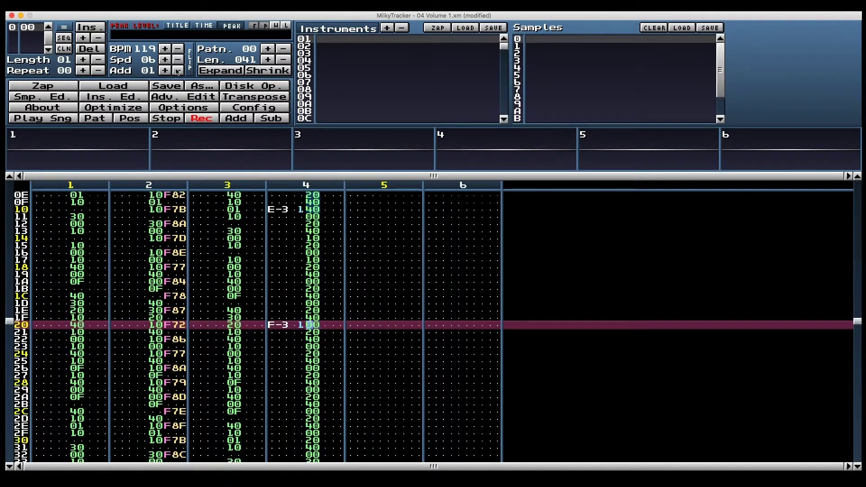
key("ctrl+v")
key("Page_Down")
key("ctrl+v")
key("Return")
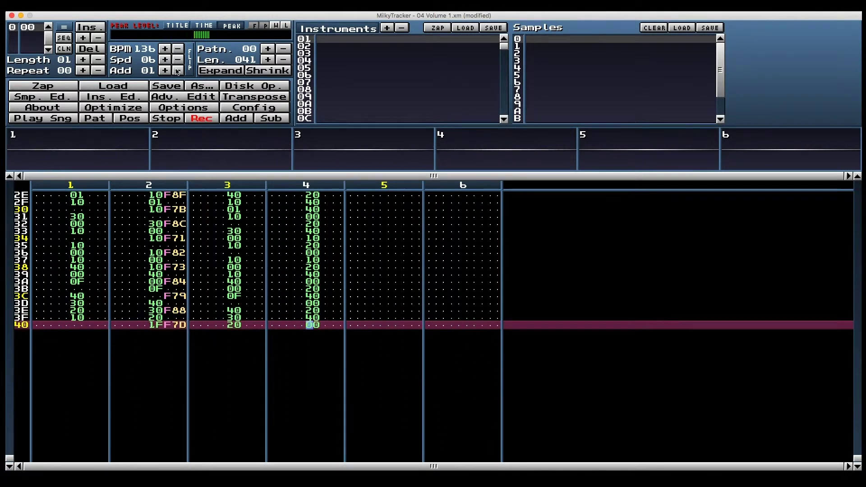
Step: Return to row 00, select instrument 02 and create a new blank sample for it in the sample editor
key("Page_Up")
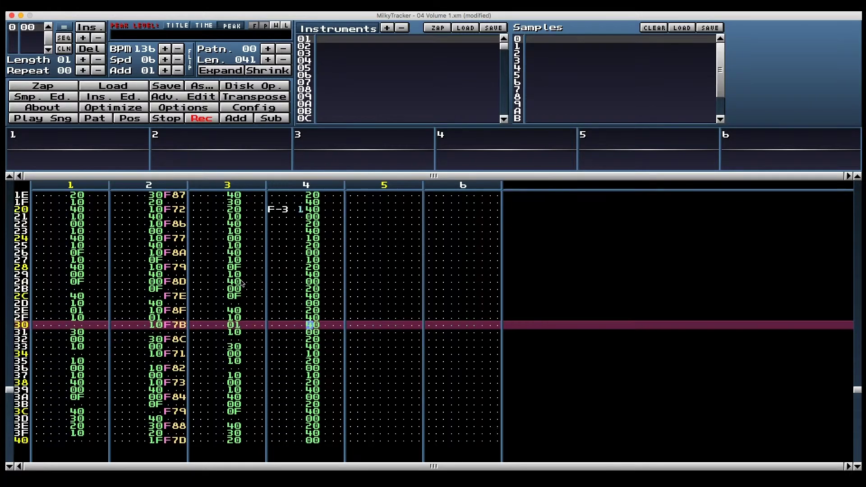
key("Page_Up")
key("Page_Up")
key("Page_Up")
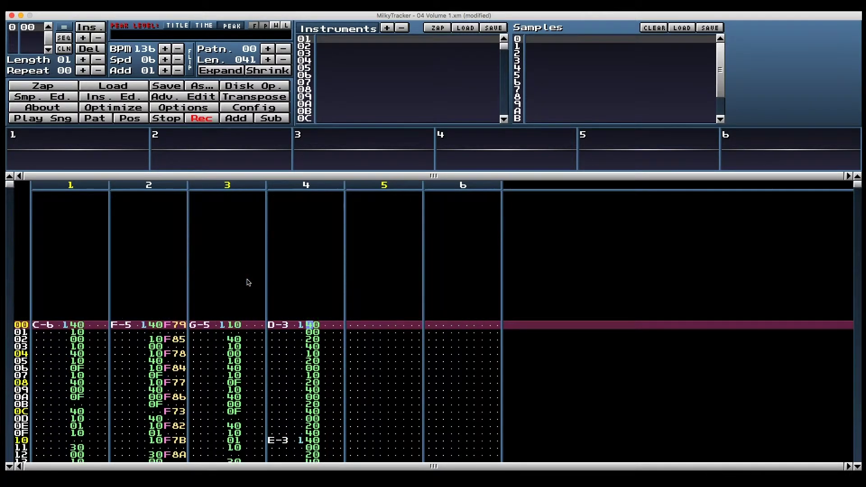
left_click(359, 46)
key("ctrl+F3")
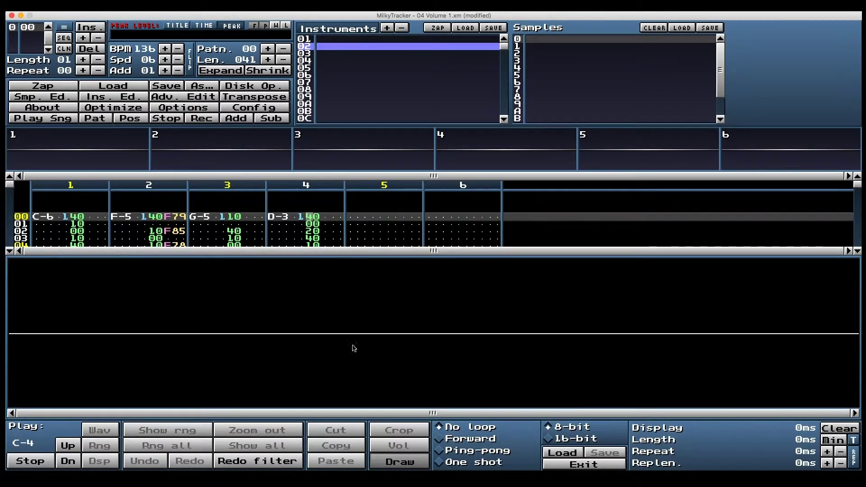
right_click(367, 358)
left_click(394, 315)
left_click(402, 278)
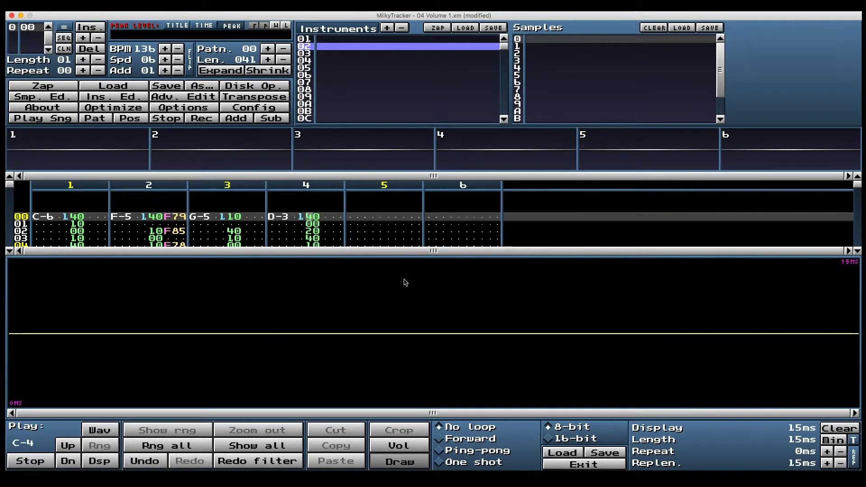
Step: Generate a sine waveform at 50.00 percent volume with 2.0 periods, set it to forward loop and close the sample editor
right_click(388, 314)
mouse_move(424, 445)
left_click(506, 435)
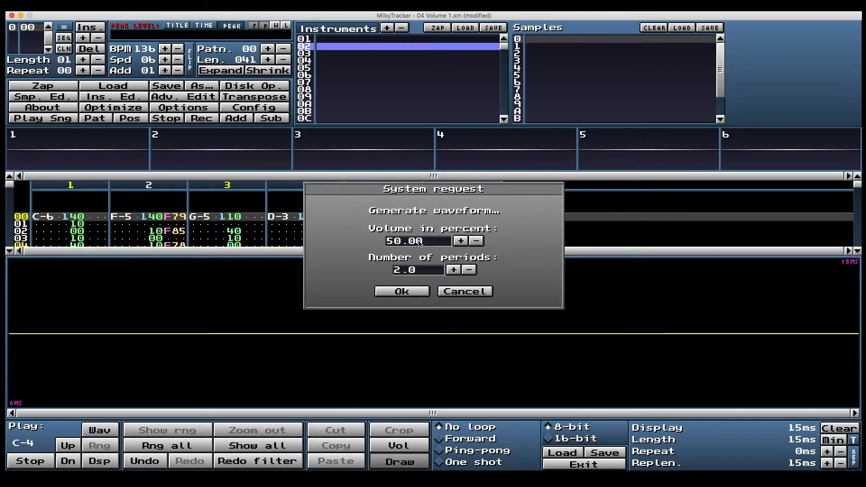
left_click(417, 291)
left_click(440, 438)
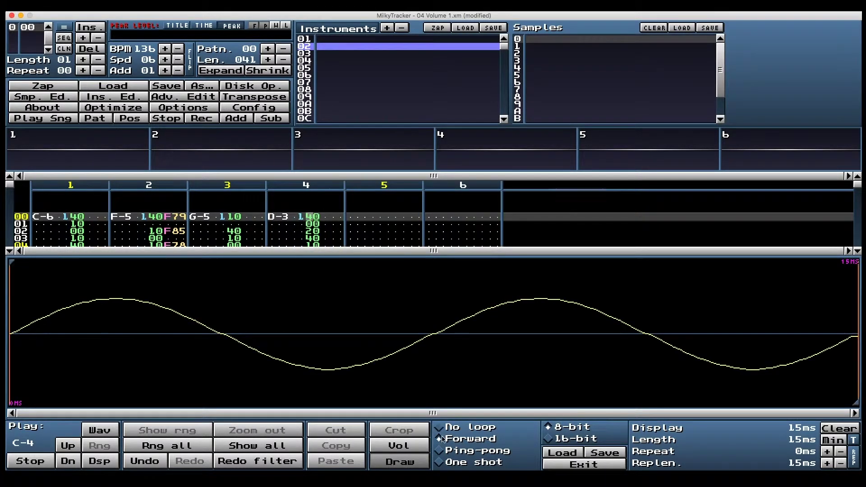
key("ctrl+x")
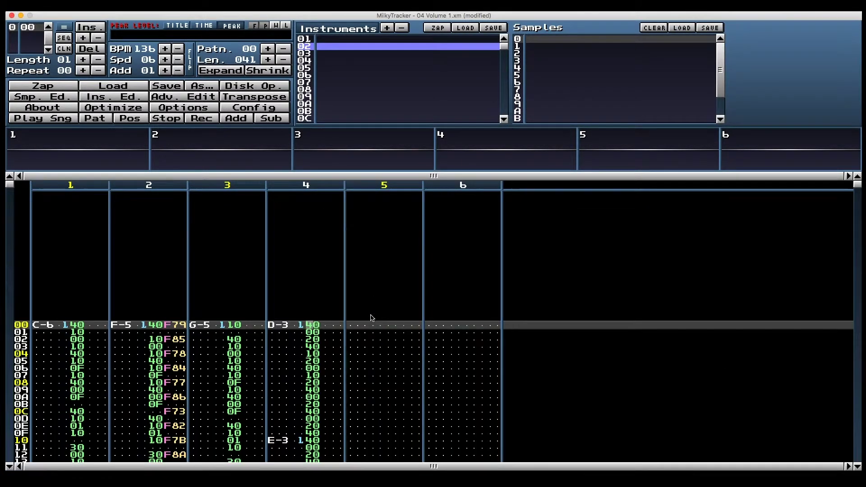
Step: Enter instrument 02 notes on row 00: G-6 in channel 5 and D-7 in channel 6
key("space")
left_click(355, 325)
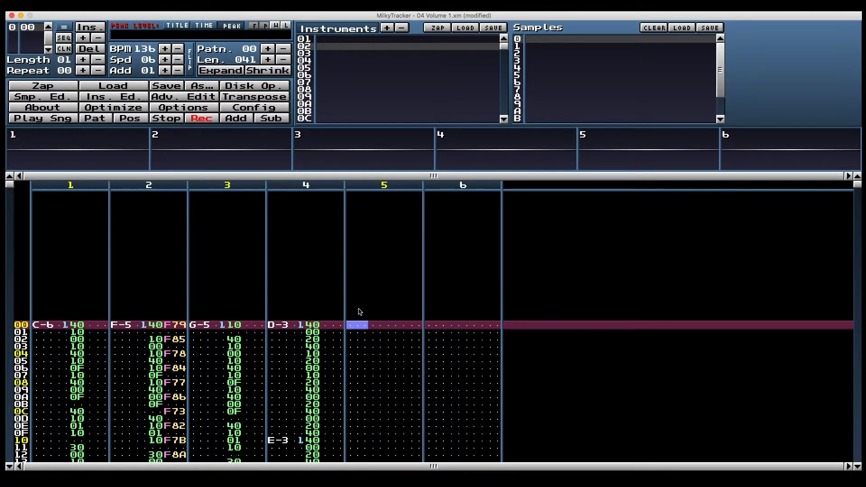
key("q")
key("y")
key("Up")
key("t")
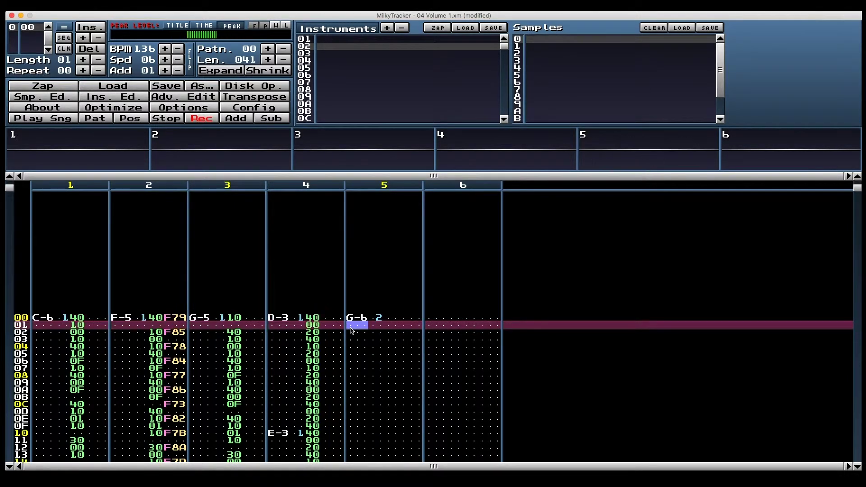
key("Up")
key("Tab")
key("i")
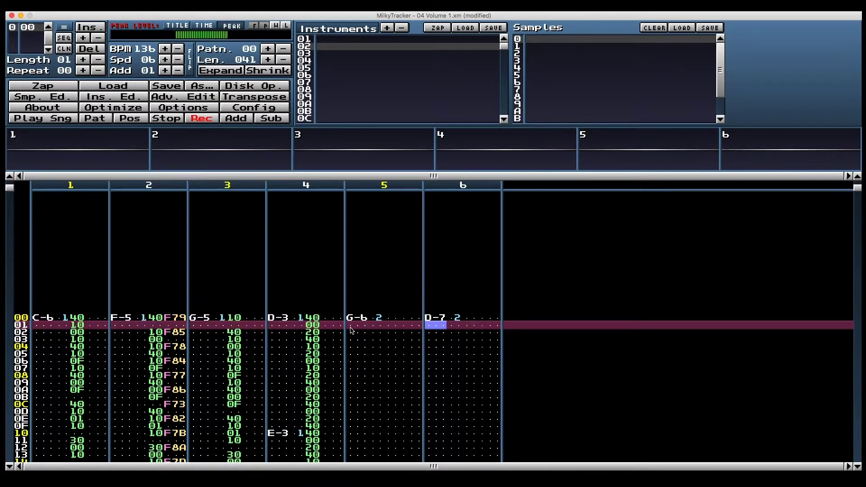
Step: Add channels 7 and 8, then on row 00 enter C-7 in channel 6 and D-7 in channel 7, and play the song
left_click(246, 120)
key("Up")
key("Tab")
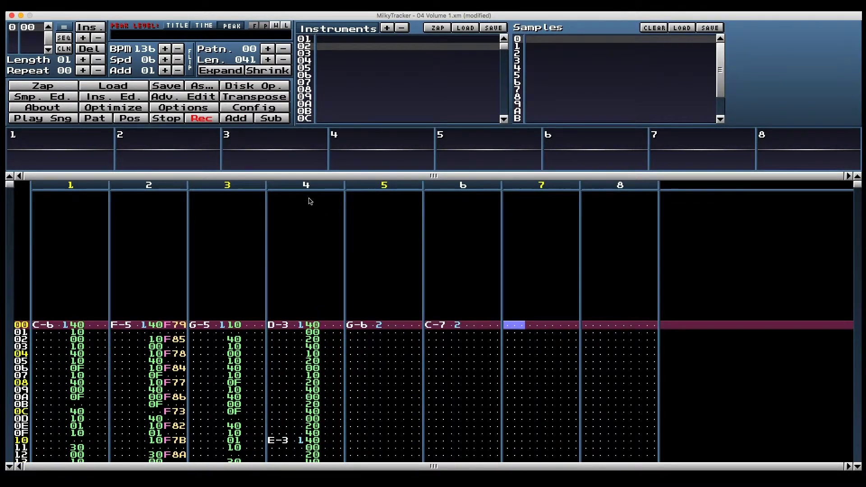
key("o")
key("Return")
key("space")
Step: Set the volume of the row 00 notes in channels 5, 6 and 7 to 00
key("Tab")
key("Tab")
key("Tab")
key("Tab")
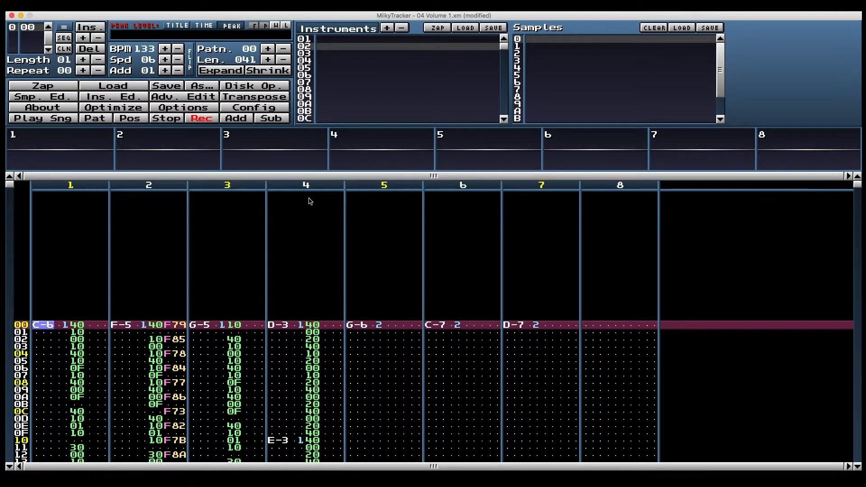
key("Tab")
key("Tab")
key("Left")
key("Left")
key("Left")
key("Left")
key("Left")
type("0")
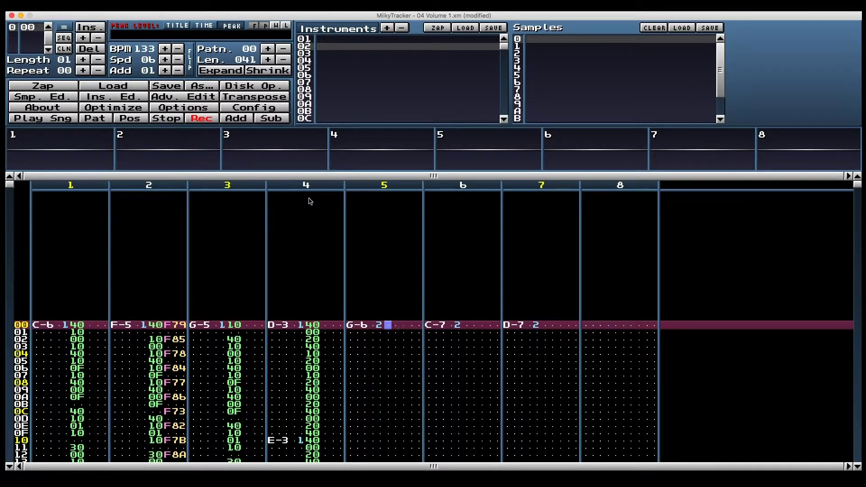
key("Tab")
key("Right")
key("Right")
type("0")
key("Tab")
key("Right")
key("Right")
key("Right")
type("0")
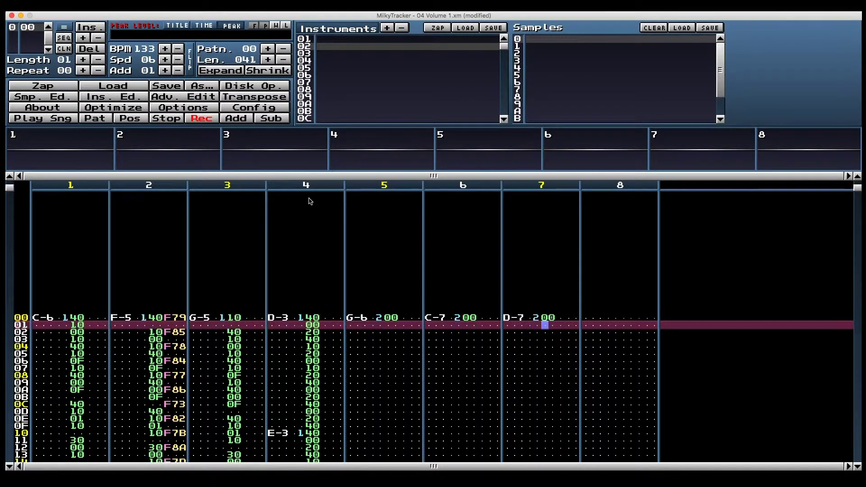
Step: Fill channel 5's volume column with volume slide up 1 on rows 01 to 1F
key("Left")
key("Left")
key("Left")
key("Left")
key("Left")
key("Left")
key("Left")
key("Left")
key("Left")
key("Left")
type("u1")
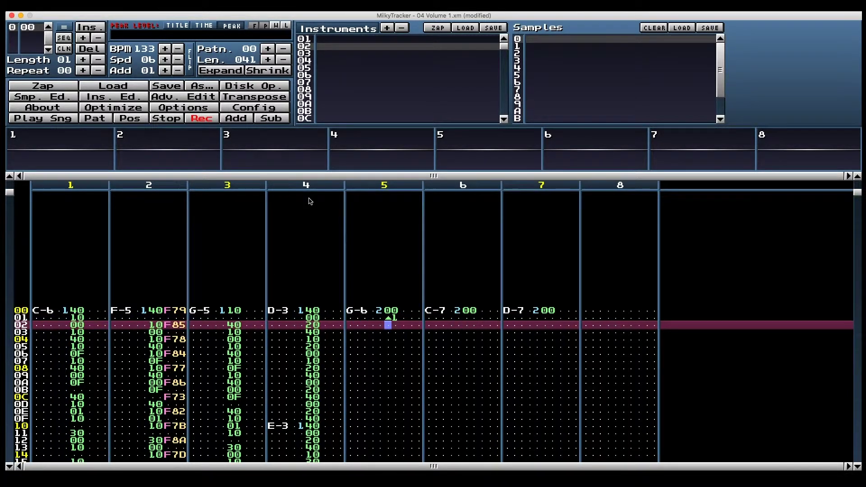
key("u")
key("u")
key("u")
key("u")
key("u")
key("u")
key("u")
key("u")
key("u")
key("u")
key("u")
key("u")
key("u")
key("u")
key("u")
key("u")
key("u")
key("u")
key("u")
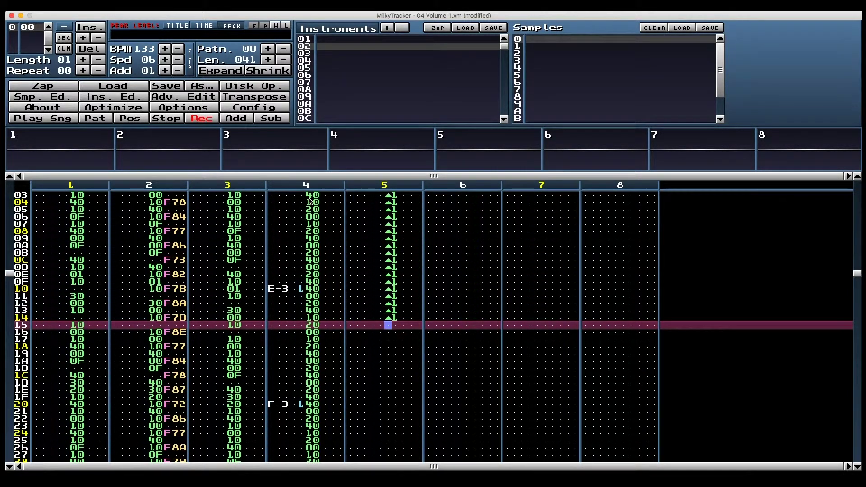
key("u")
key("u")
key("u")
key("u")
key("u")
key("u")
key("u")
key("u")
key("u")
key("u")
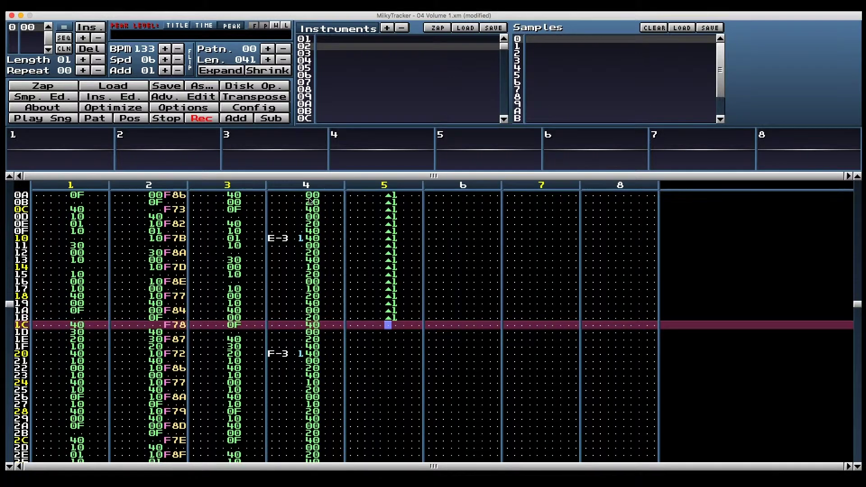
key("u")
Step: Fill channel 5's volume column with volume slide down 1 from row 20 toward the pattern's end
key("d")
key("d")
key("d")
key("d")
key("d")
key("d")
key("d")
key("d")
key("d")
key("d")
key("d")
key("d")
key("d")
key("d")
key("d")
key("d")
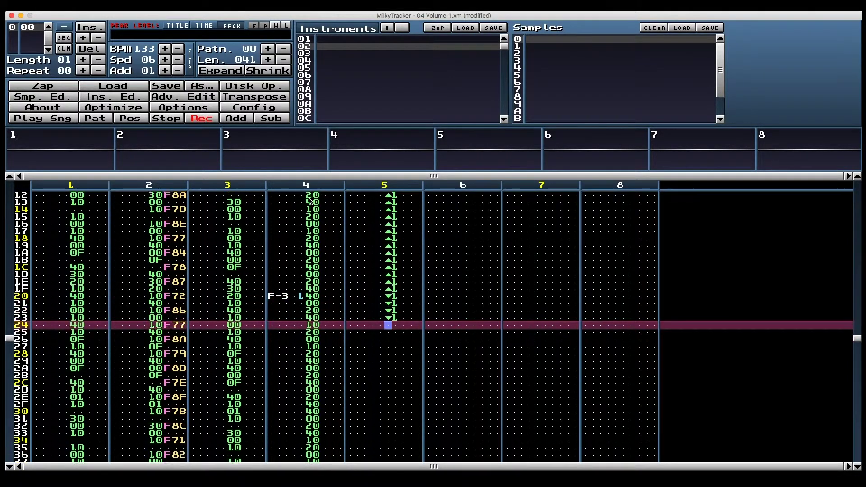
key("d")
key("d")
key("d")
key("d")
key("d")
key("d")
key("d")
key("d")
key("d")
key("d")
key("d")
key("d")
key("d")
key("d")
key("d")
key("d")
key("d")
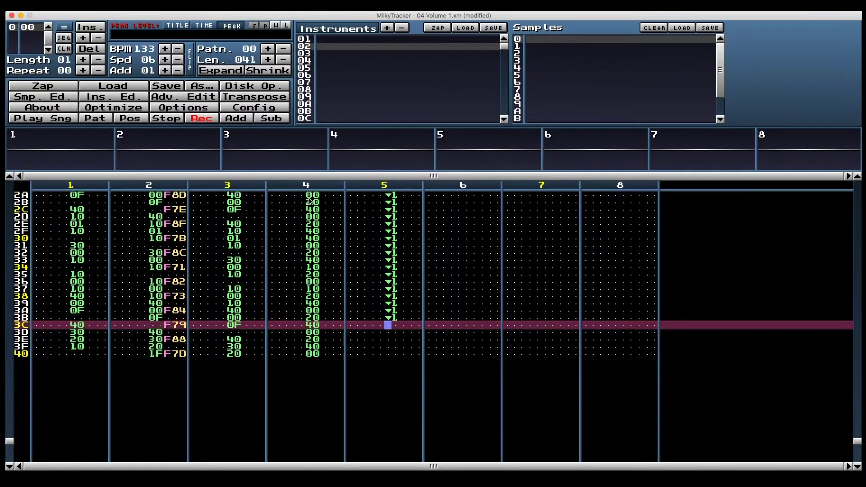
key("Down")
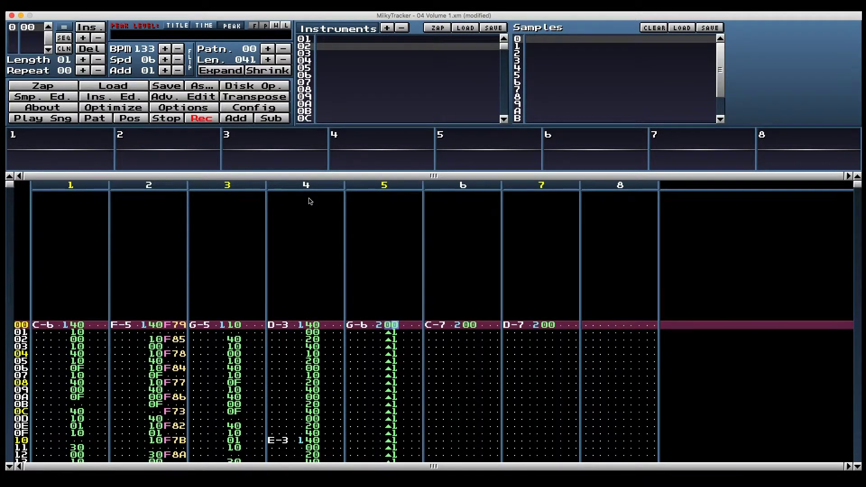
Step: Copy channel 5's whole volume column, paste it into channels 6 and 7, and play the song
key("shift+Up")
key("Down")
key("Tab")
key("Right")
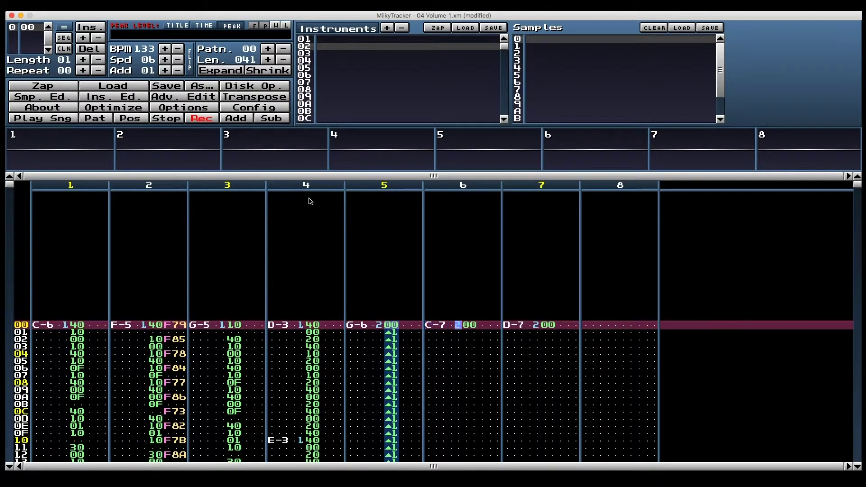
key("Right")
key("ctrl+v")
key("Tab")
key("Right")
key("Right")
key("ctrl+v")
key("Return")
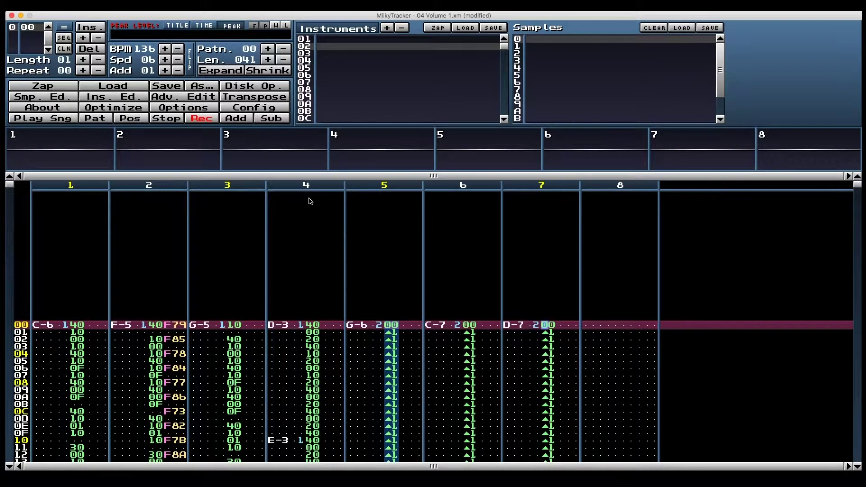
Step: Clear the volume slides in channel 5 from row 01 to the pattern's end and move to row 02
key("Left")
key("Left")
key("Left")
key("Left")
key("Left")
key("Left")
key("Left")
key("Down")
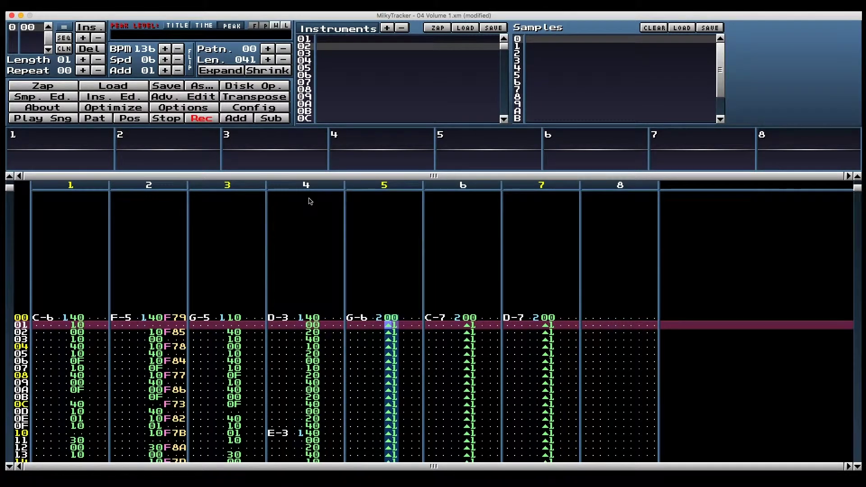
key("Escape")
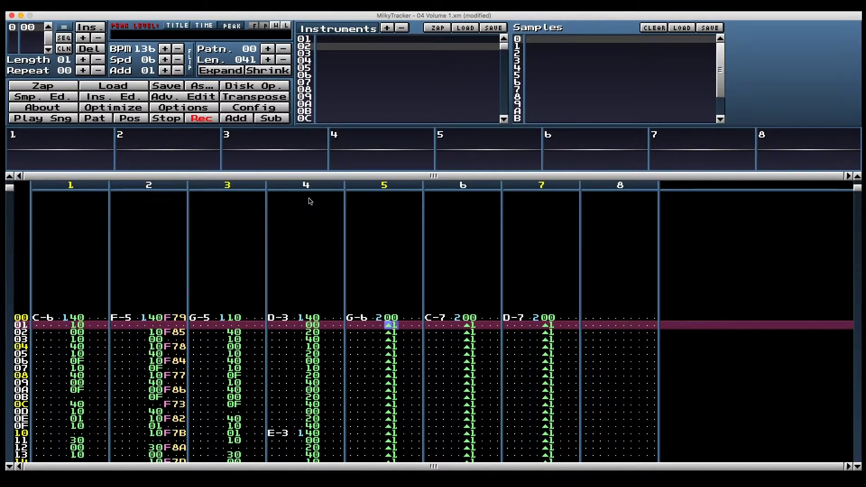
key("shift+End")
key("ctrl+x")
key("Down")
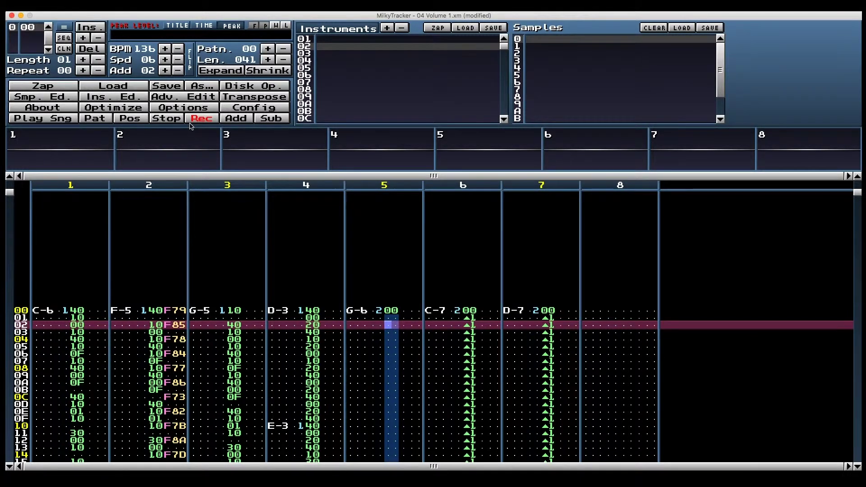
Step: Enter channel 5 volume slides on every second row: slide up 1 from row 02 to 1E, slide down 1 from row 20 to 40
type("-1")
key("Up")
key("Up")
type("+1+1+1+1+1+1+1+1")
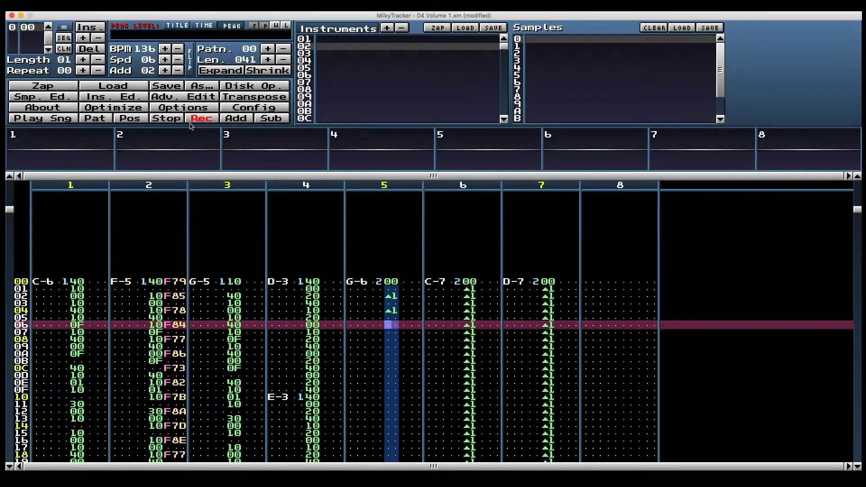
type("+1+1+1+1+1+1+1-1")
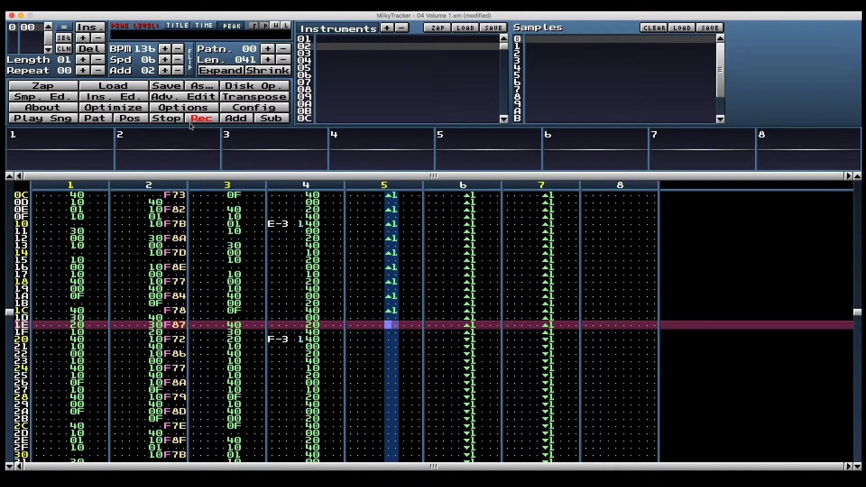
type("-1-1-1-1-1-1-1-1-1-1-1-1-1-1-1-1")
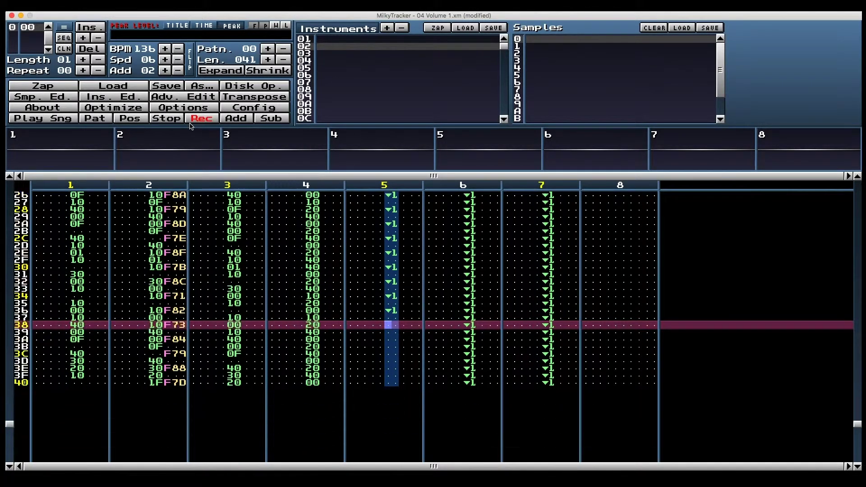
key("Down")
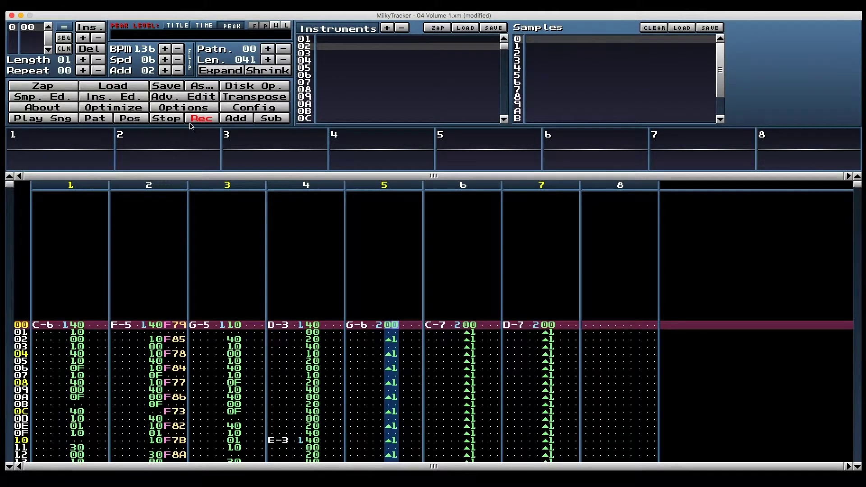
Step: Copy channel 5's volume column into channels 6 and 7 and play the song
key("Tab")
key("Tab")
key("Return")
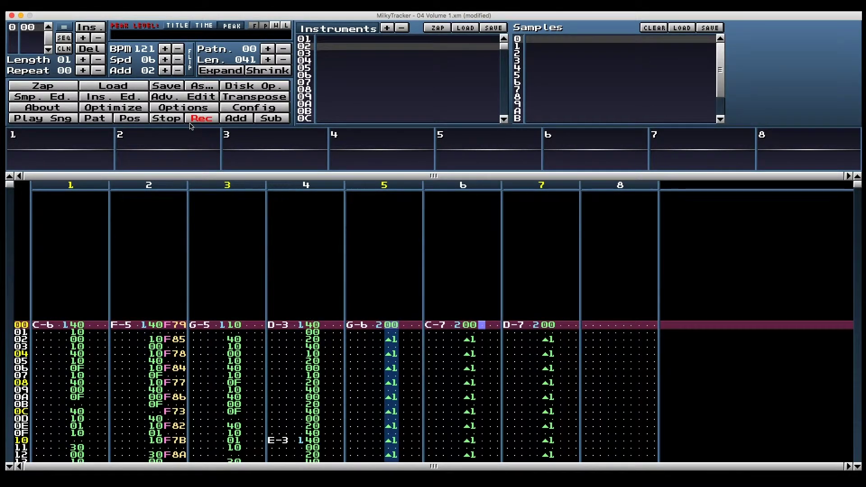
Step: Set channel 5's volume slides to slide down 1 on every second row from 12 to 24
key("Left")
key("Left")
key("Left")
key("Left")
key("Left")
key("Left")
key("Left")
key("Left")
key("Down")
key("Down")
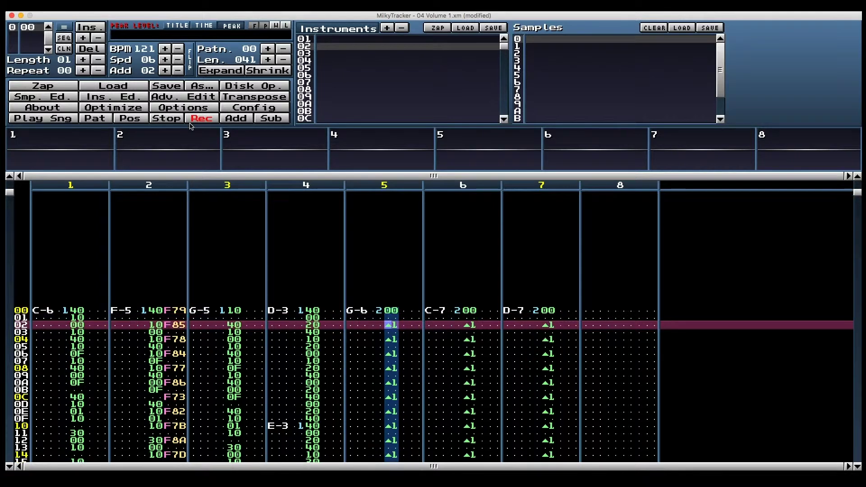
key("Down")
key("Down")
key("Down")
key("Down")
key("Down")
key("Down")
key("Down")
key("Down")
key("Down")
key("Down")
key("Down")
key("Down")
key("Down")
key("Down")
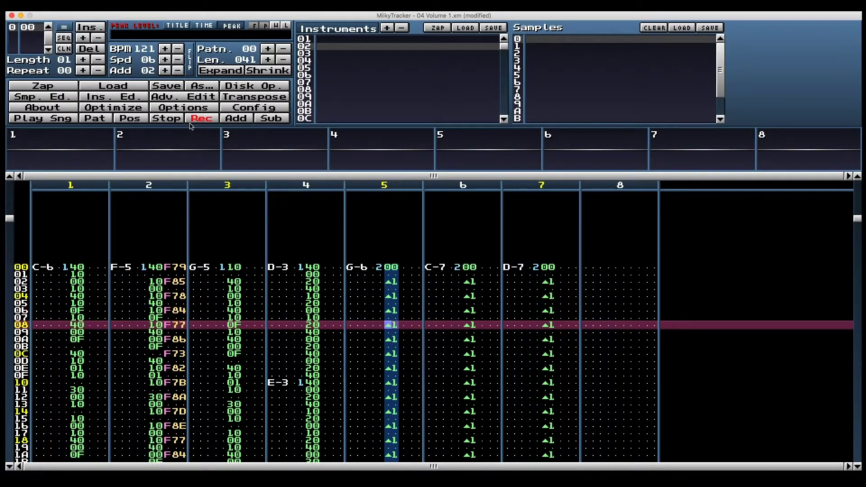
key("Down")
key("Down")
key("minus")
key("minus")
key("minus")
key("minus")
key("minus")
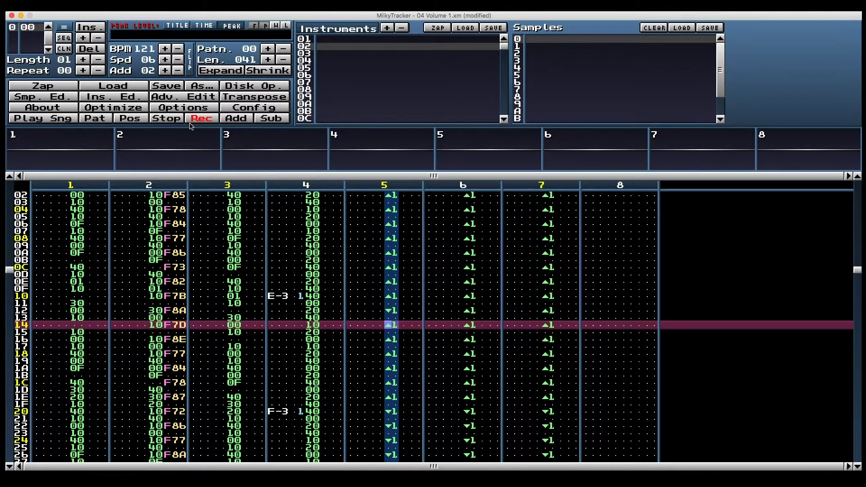
key("minus")
key("minus")
key("minus")
key("minus")
key("minus")
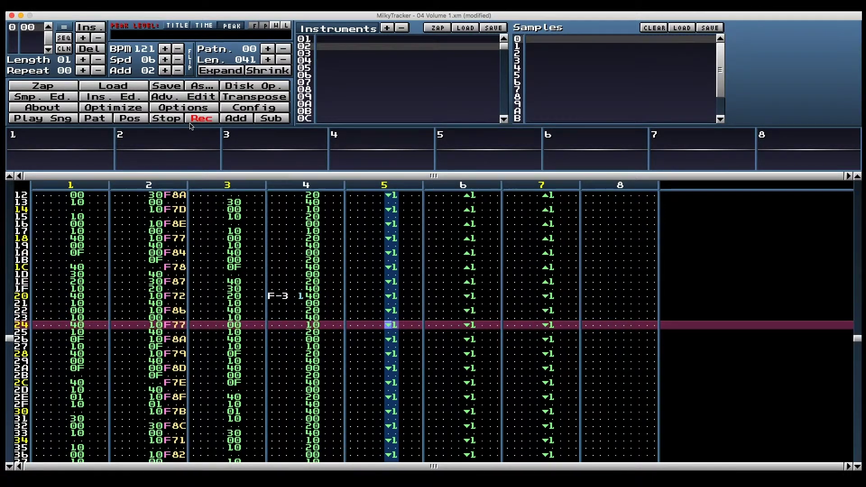
Step: Set channel 5's alternate rows to volume slide up 1 from row 26 to 34 and slide down 1 from row 36 onward
key("plus")
key("plus")
key("plus")
key("plus")
key("plus")
key("plus")
key("plus")
key("plus")
key("minus")
key("minus")
key("minus")
key("minus")
key("minus")
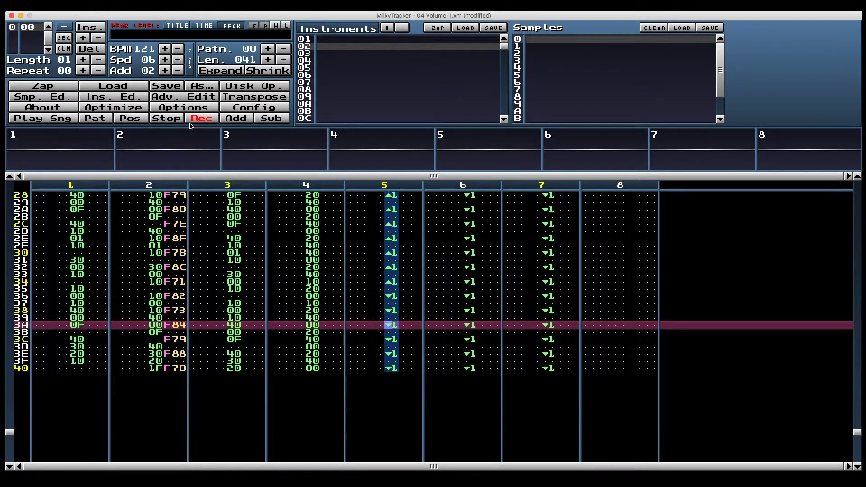
key("Down")
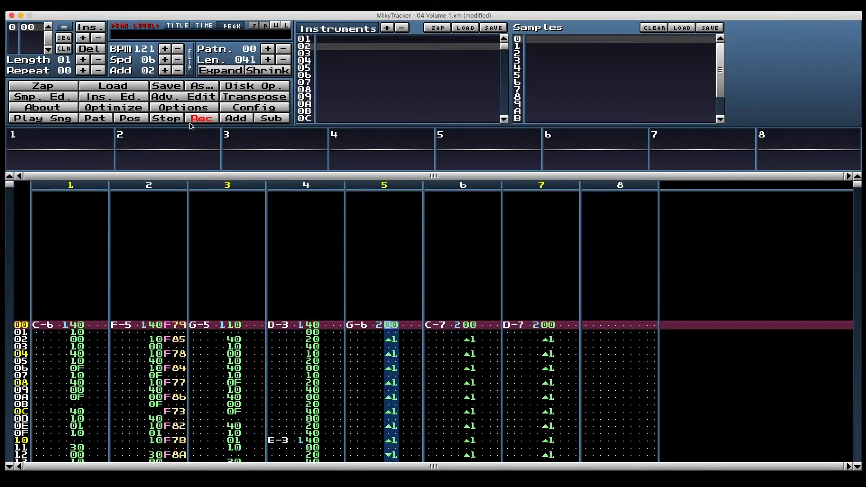
Step: Copy channel 5's revised volume slides into channels 6 and 7 and listen to the song
key("Up")
key("Down")
key("Tab")
key("Tab")
key("Return")
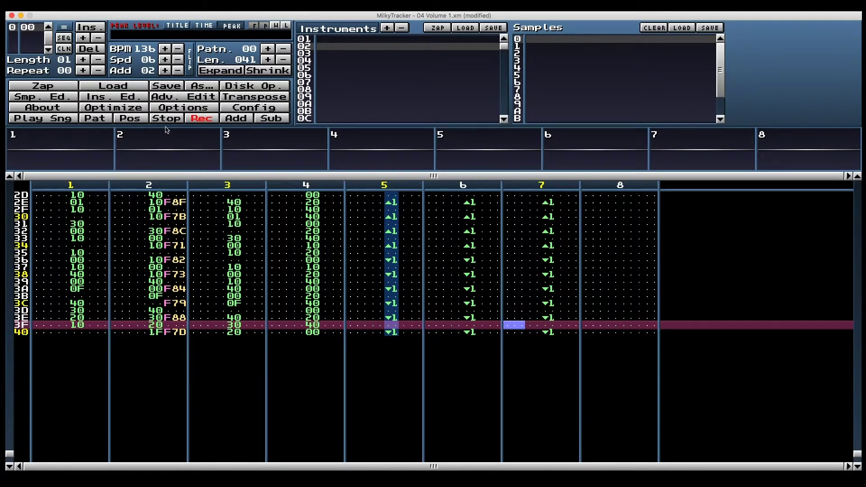
Step: Enable instrument 02's volume envelope, try a ramp down to zero during playback, and return its end point to full level
scroll(107, 318, "up", 20)
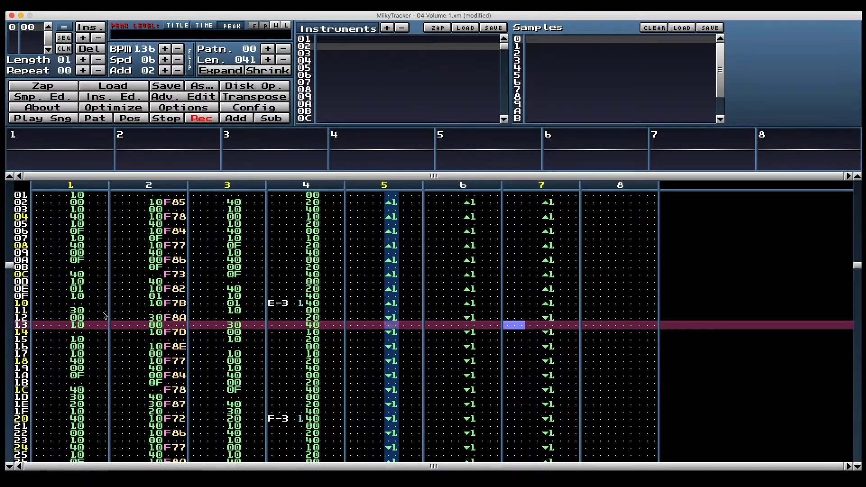
left_click_drag(50, 293, 263, 292)
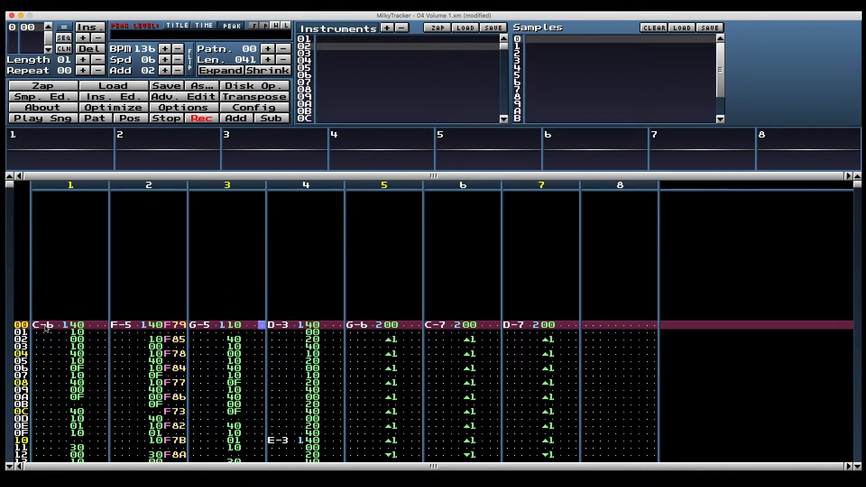
key("ctrl+i")
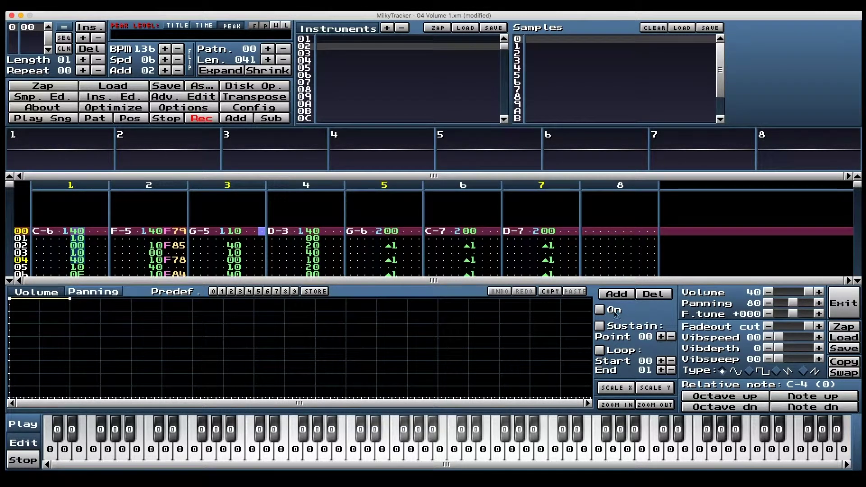
left_click(600, 310)
left_click_drag(70, 298, 104, 402)
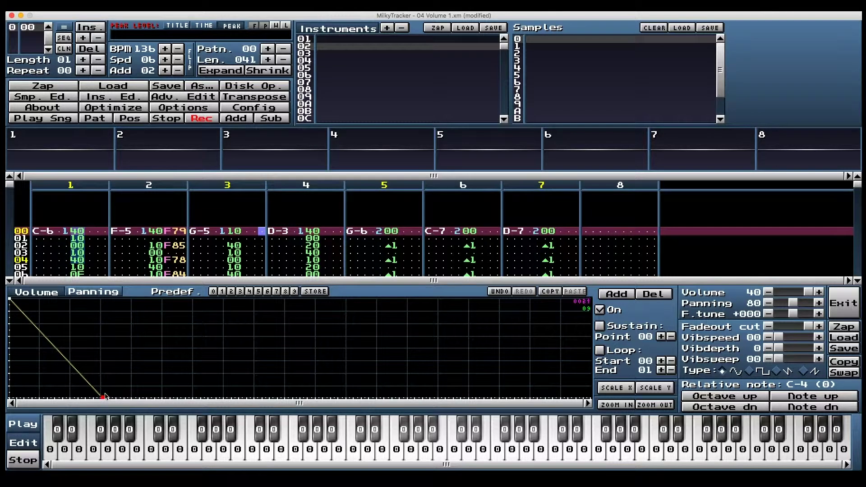
key("Return")
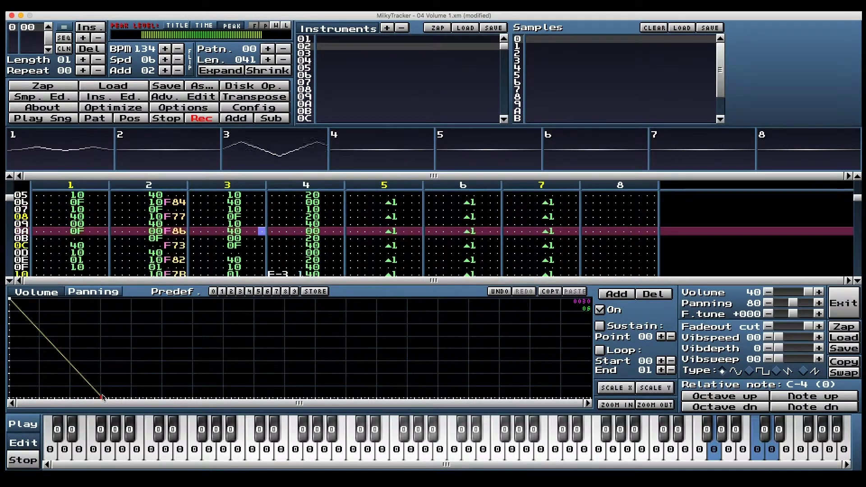
key("space")
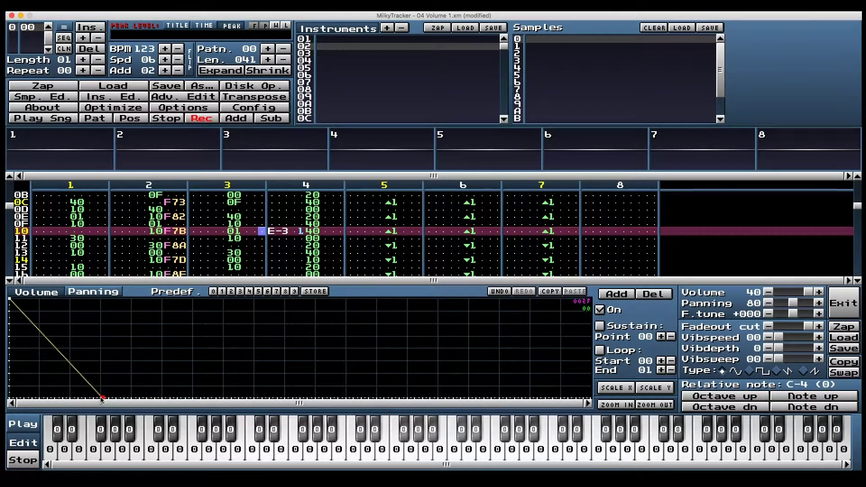
left_click_drag(103, 398, 134, 289)
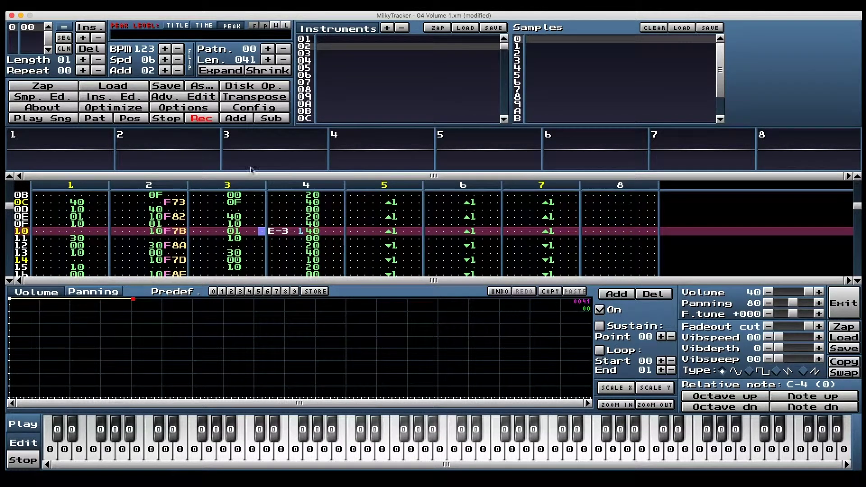
Step: Enable instrument 01's volume envelope, shape it as a long straight fade from full level to zero, and check it in playback
left_click(340, 39)
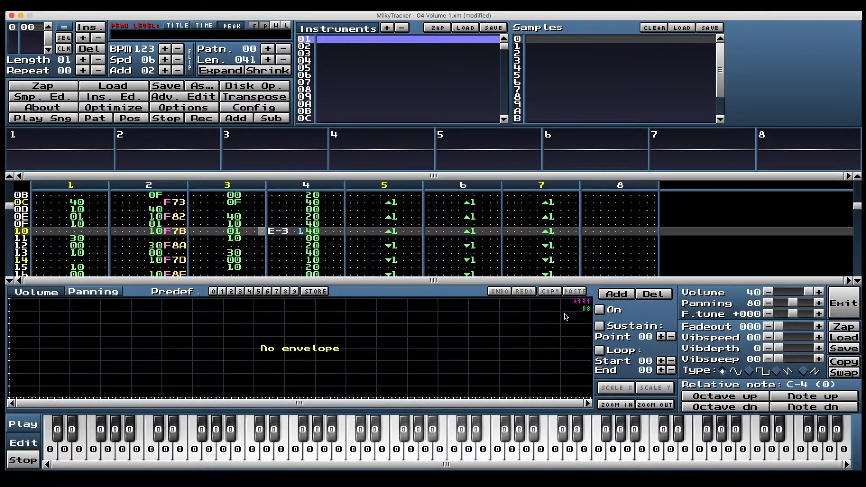
left_click(601, 311)
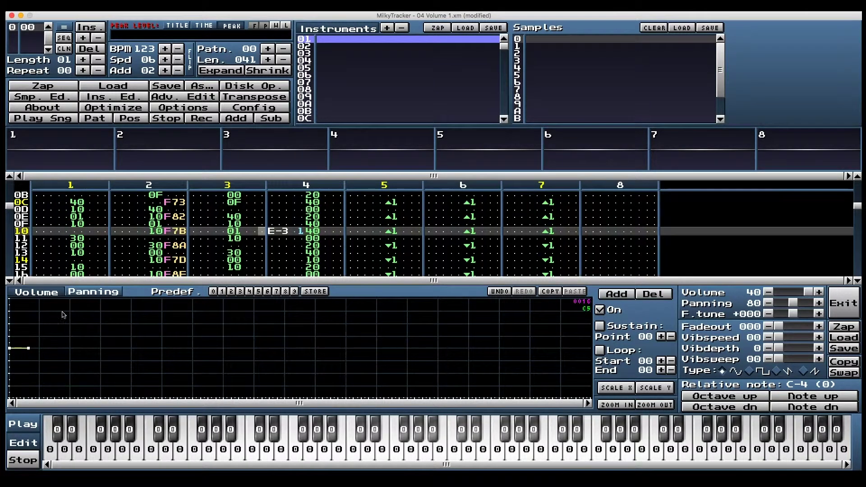
left_click_drag(9, 348, 9, 297)
left_click_drag(29, 348, 234, 401)
key("Return")
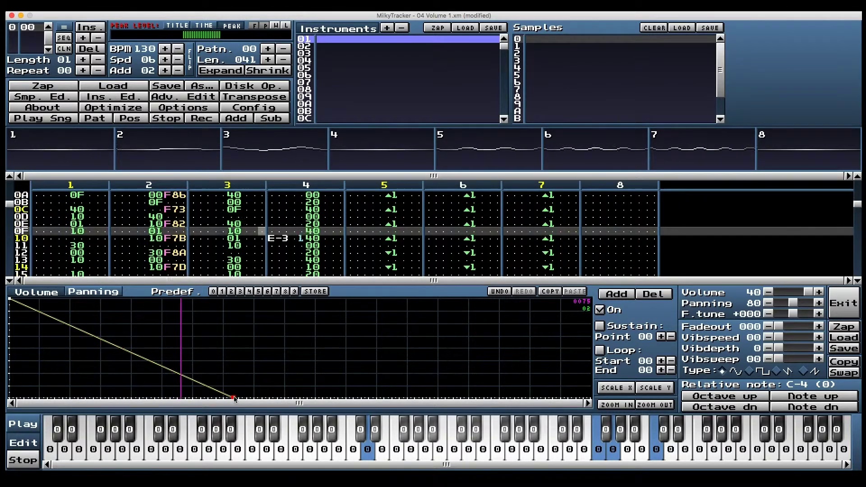
left_click_drag(234, 397, 227, 398)
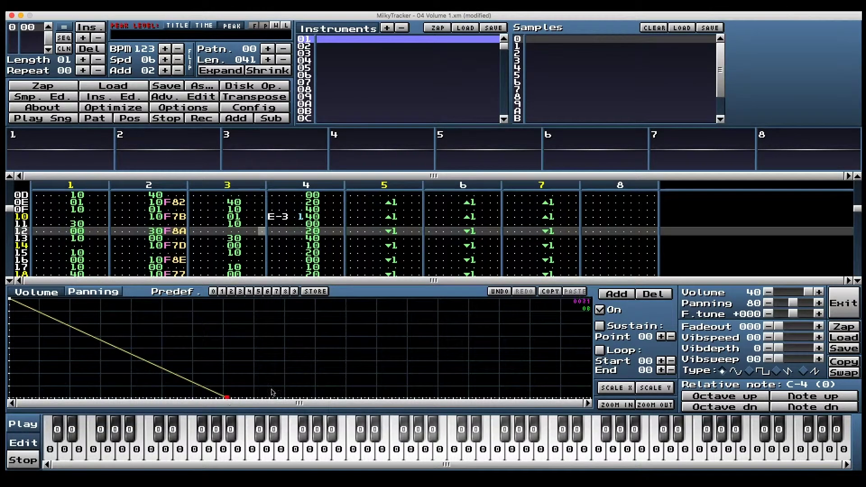
Step: Close the instrument editor and copy channel 1's C-6 note with instrument 1 from row 00 to rows 10, 20 and 30
key("ctrl+i")
key("Up")
key("Up")
key("Up")
key("Up")
key("Up")
key("Up")
key("Up")
key("Up")
key("Up")
key("Up")
key("Up")
key("Up")
key("Up")
key("Up")
key("Up")
key("Up")
key("Up")
key("Up")
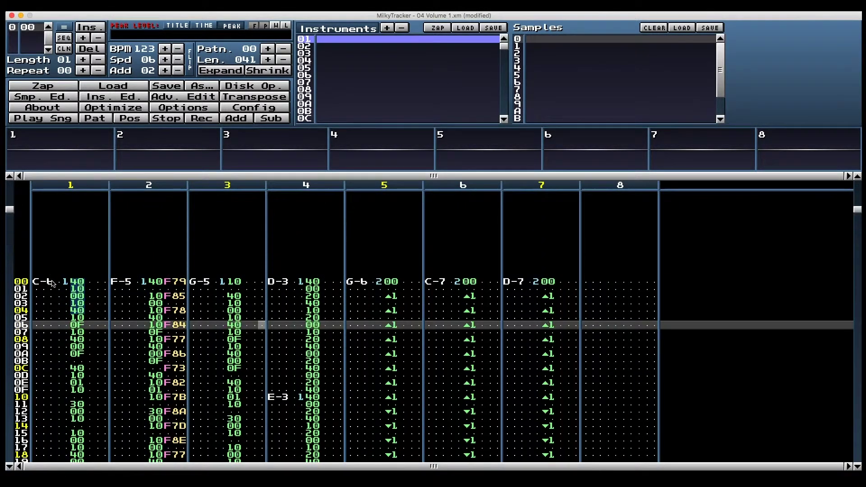
key("space")
key("Right")
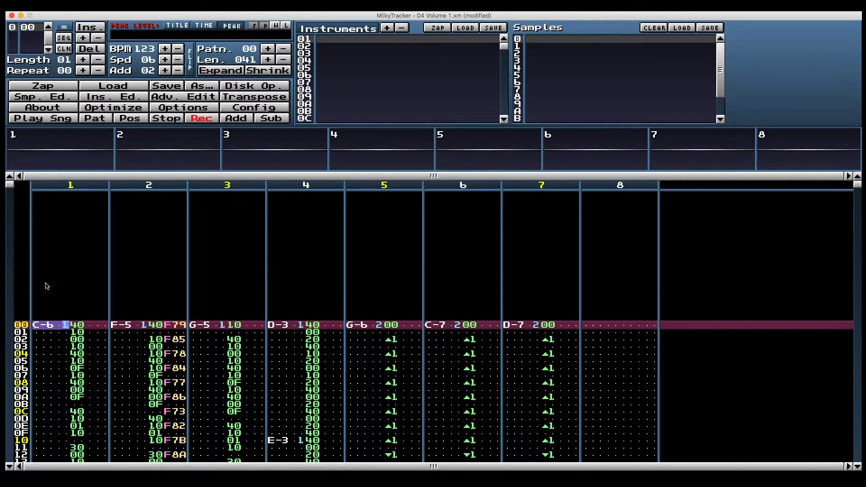
key("Left")
key("Page_Down")
key("Page_Down")
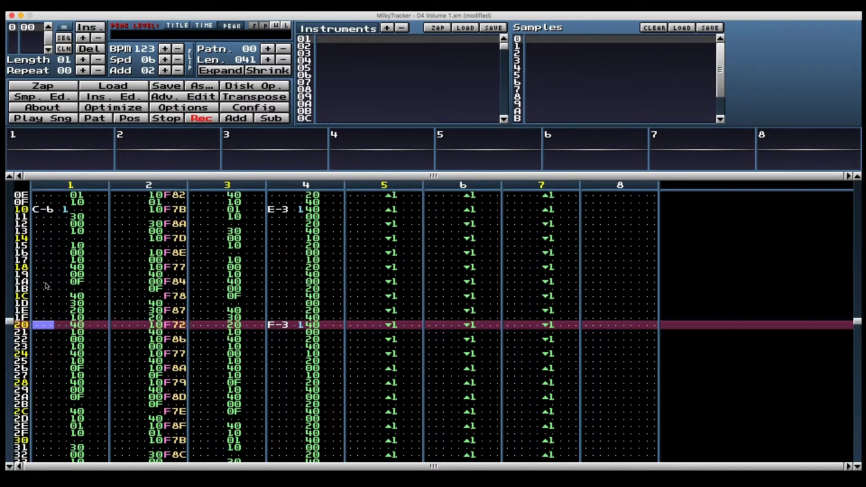
key("q")
key("Page_Down")
key("Page_Down")
key("Page_Down")
Step: Copy channel 2's F-5 note with instrument 1 from row 00 to rows 10, 20 and 30
key("Right")
key("Right")
key("Right")
key("Right")
key("Right")
key("Right")
key("Right")
key("Right")
key("Right")
key("Right")
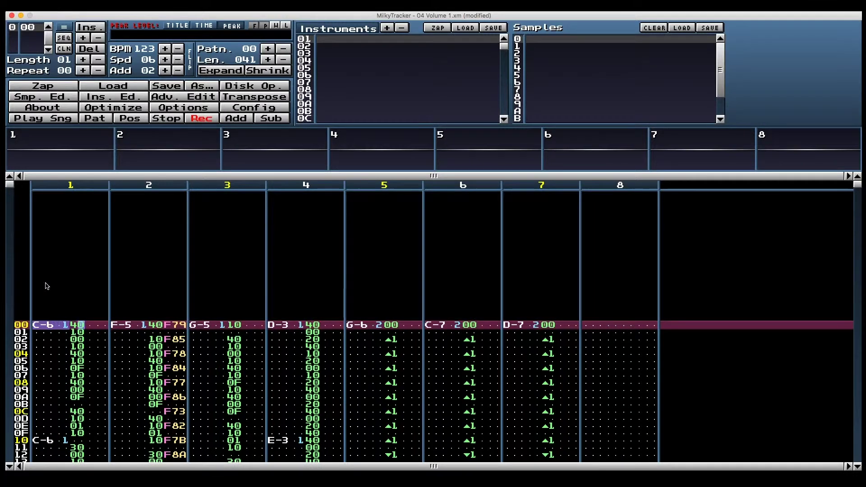
key("Left")
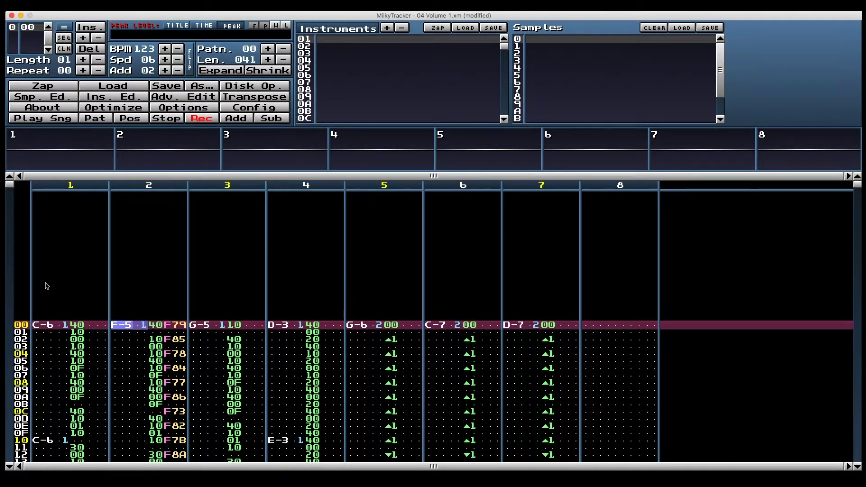
key("Page_Down")
key("Page_Down")
key("Page_Down")
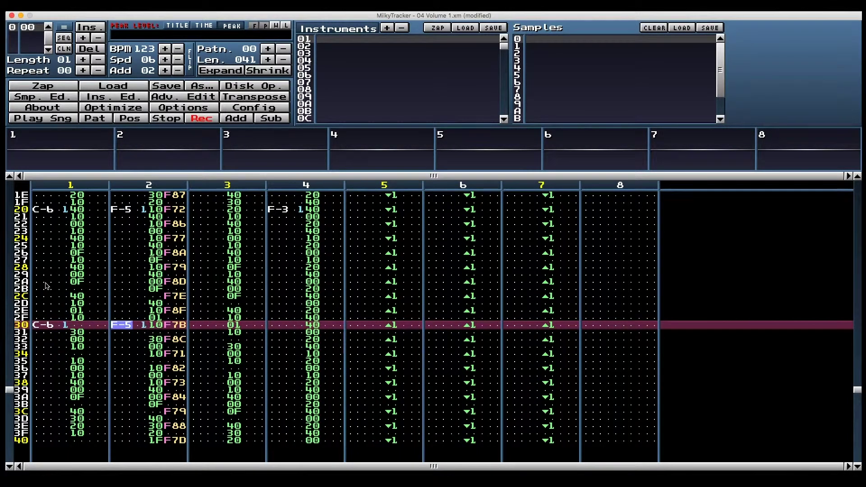
key("Page_Down")
key("Page_Down")
Step: Copy channel 3's G-5 note with instrument 1 to rows 10, 20 and 30, and play the song through
key("Tab")
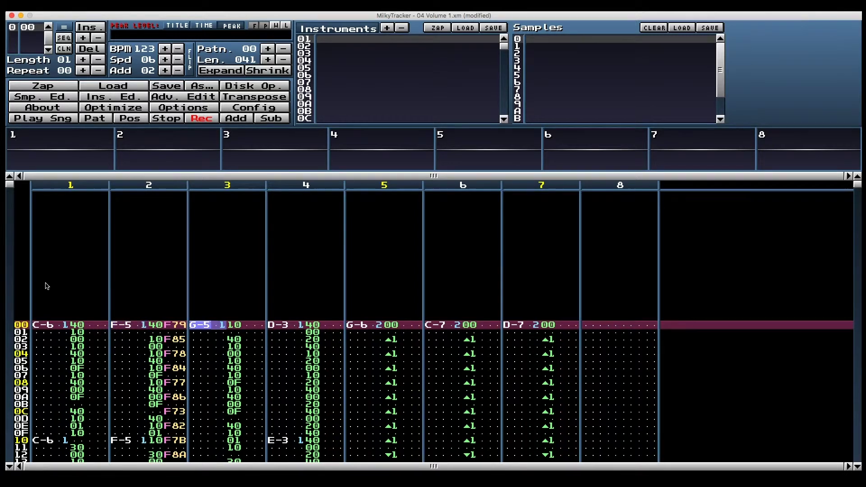
key("Page_Down")
key("Page_Down")
key("Page_Down")
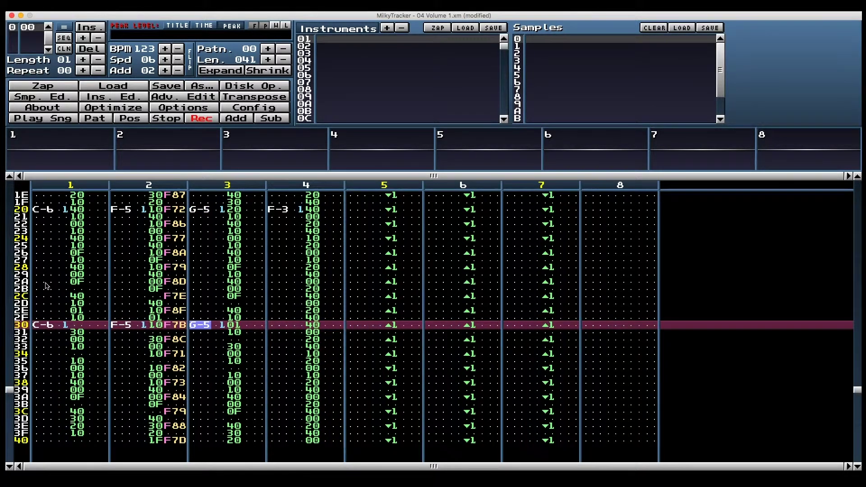
key("Return")
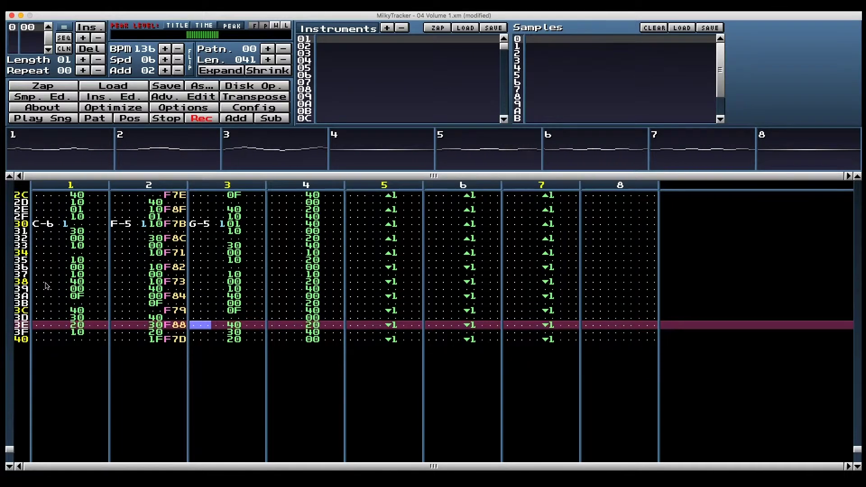
key("space")
Step: Copy channel 4's F-3 note with instrument 1 from row 20 to row 30
key("Right")
key("Right")
key("Right")
key("Right")
key("Right")
key("Right")
key("Right")
key("Right")
key("Page_Down")
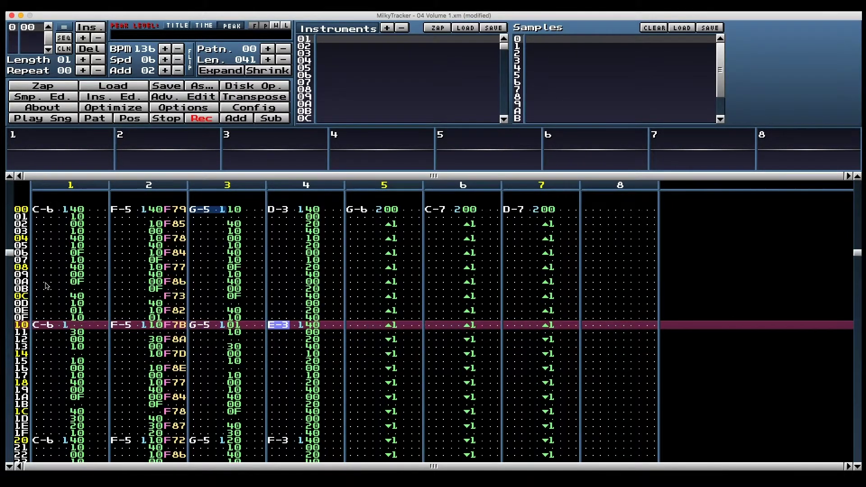
key("Page_Down")
key("Page_Down")
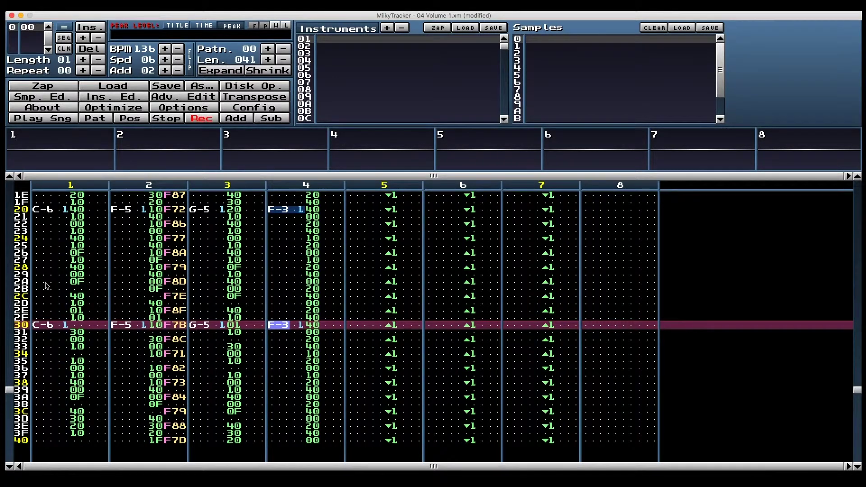
left_click(279, 330)
scroll(278, 330, "up", 6)
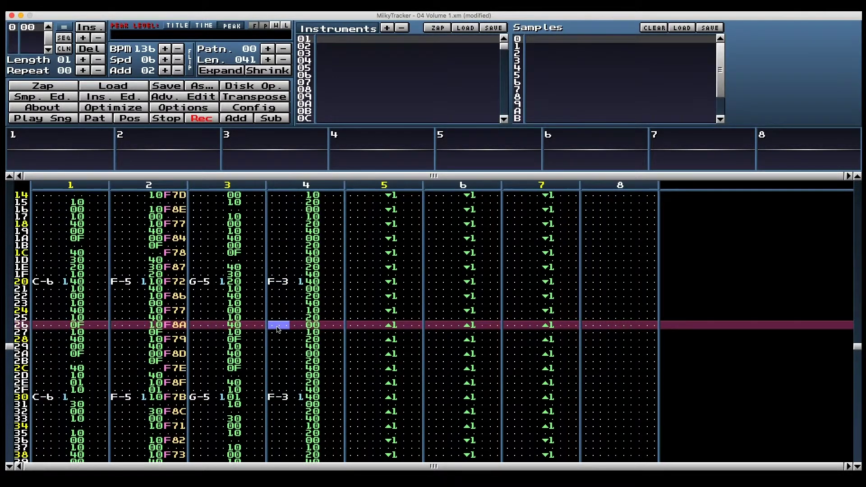
Step: Copy instrument 1's entire sample waveform into the empty instrument 3 and close the sample editor
left_click(342, 56)
left_click(341, 41)
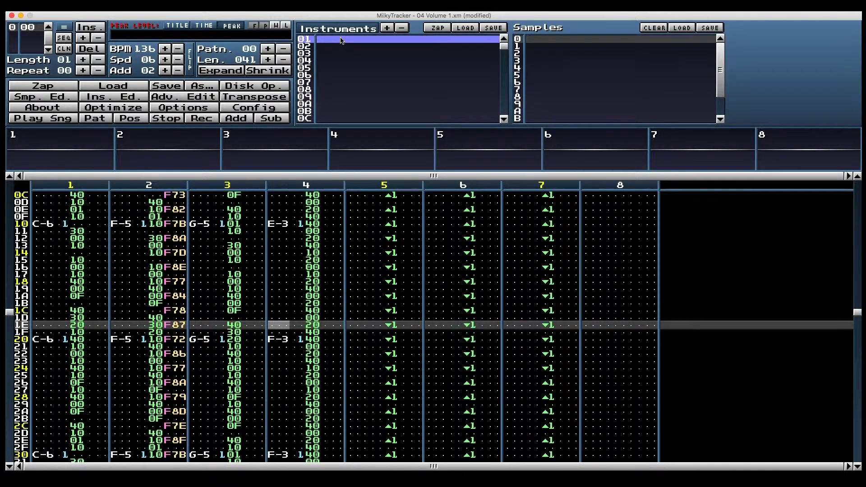
double_click(342, 41)
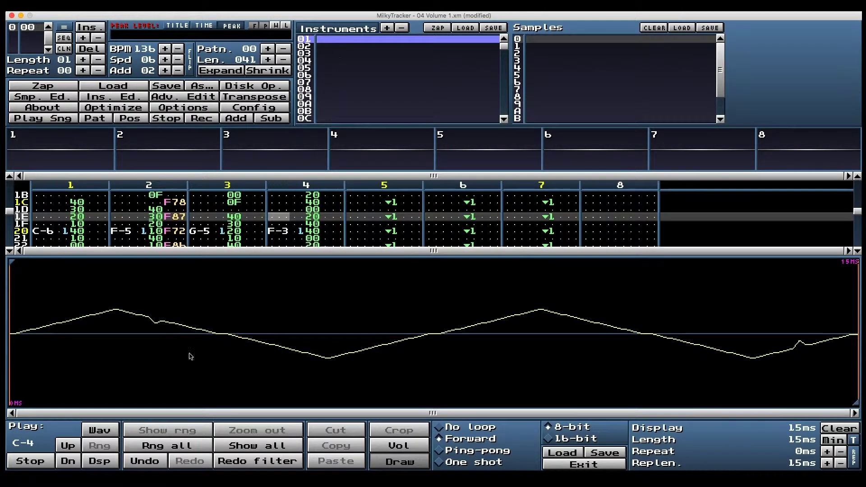
left_click(181, 445)
left_click(339, 447)
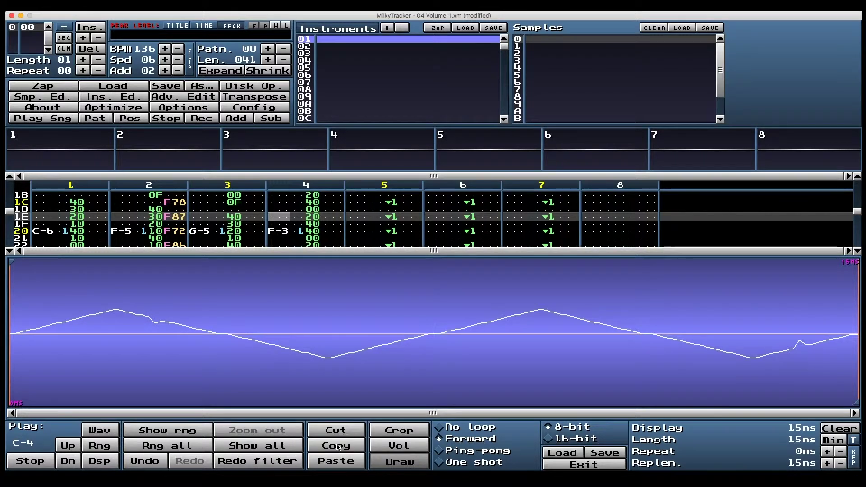
left_click(332, 53)
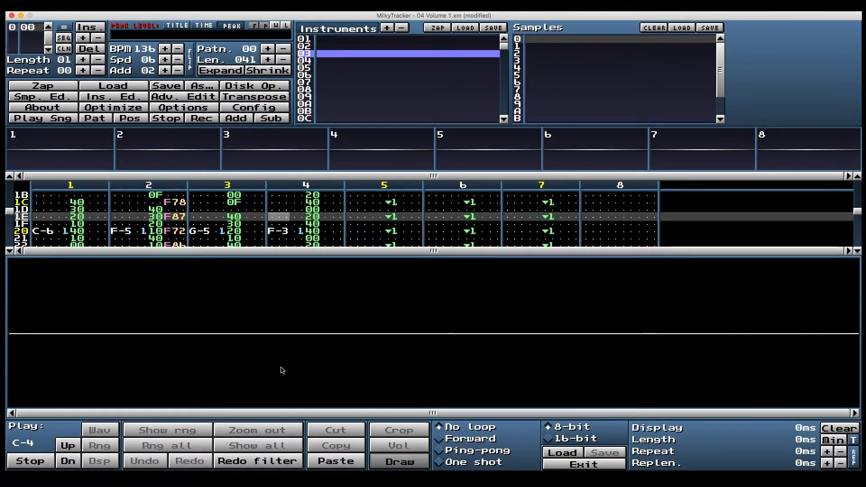
left_click(334, 461)
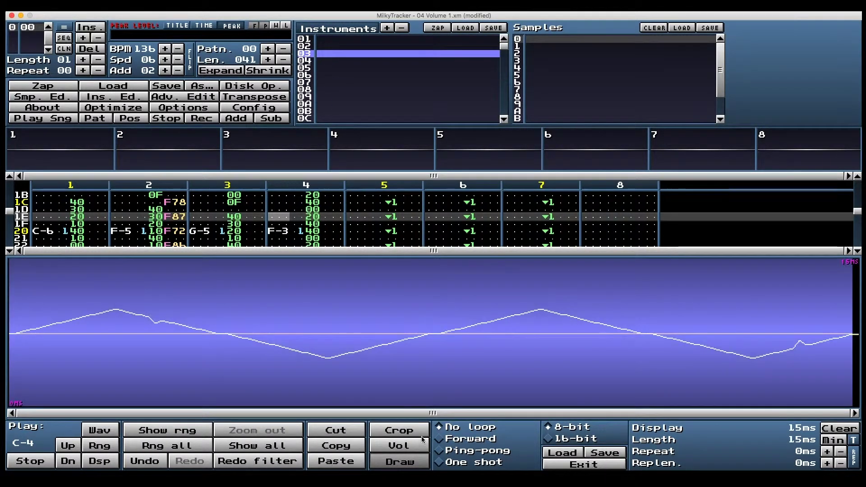
key("ctrl+x")
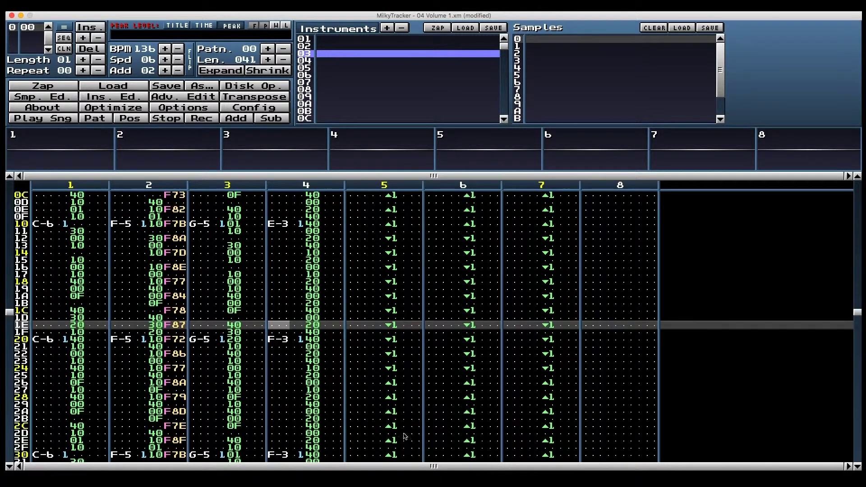
Step: Set the edit step to 16, change channel 4's notes at rows 00, 10, 20 and 30 to instrument 3, and play the result
left_click(314, 222)
key("space")
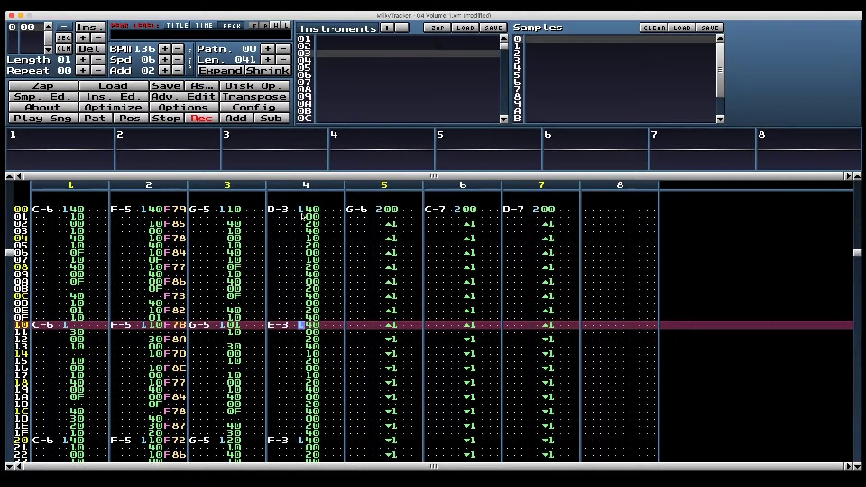
left_click(301, 217)
key("Up")
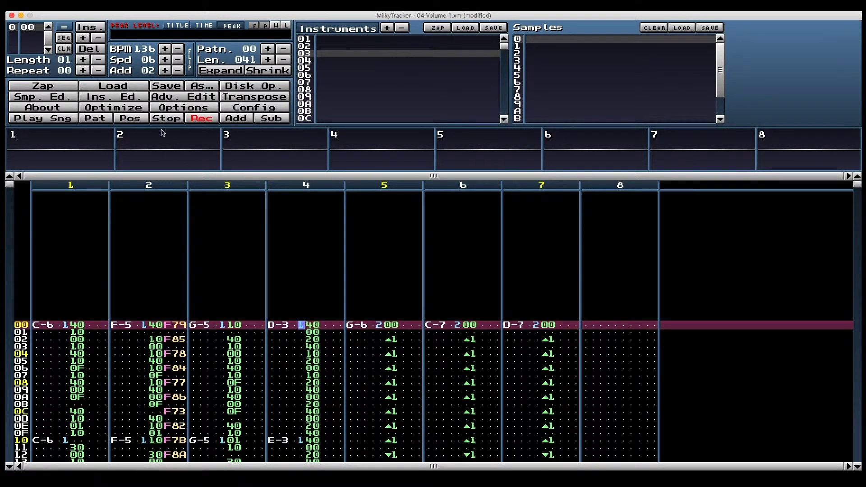
left_click(178, 71)
left_click(179, 71)
type("3333")
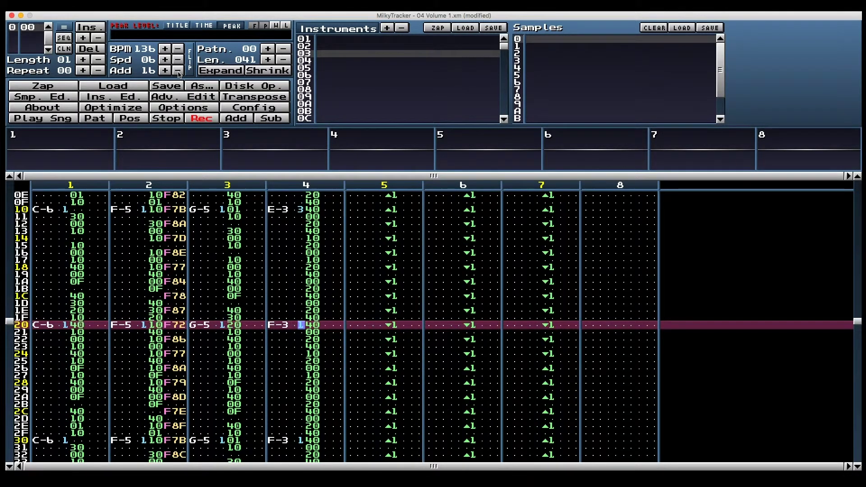
key("Return")
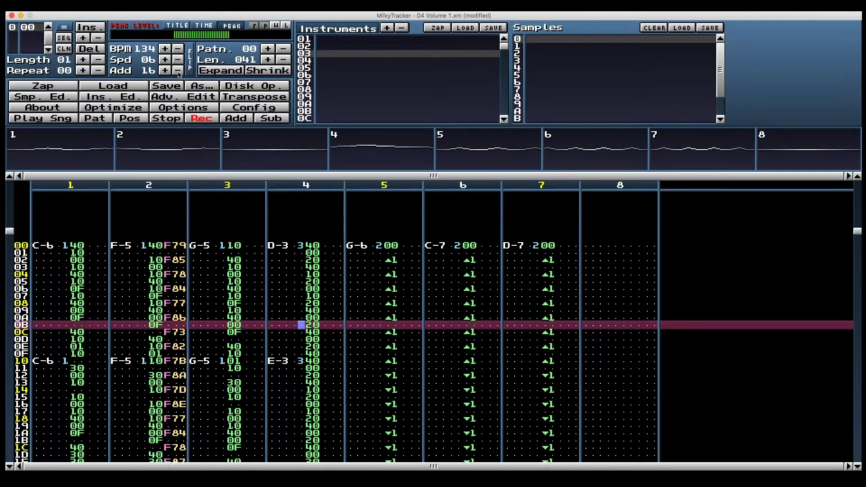
key("space")
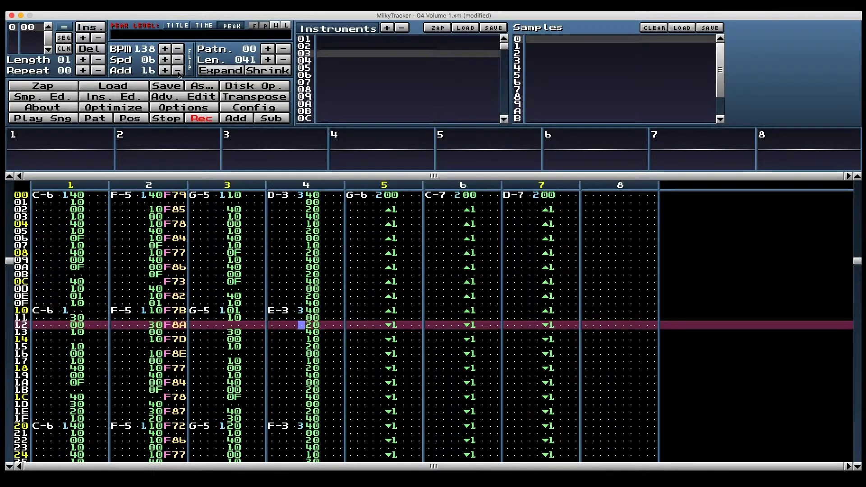